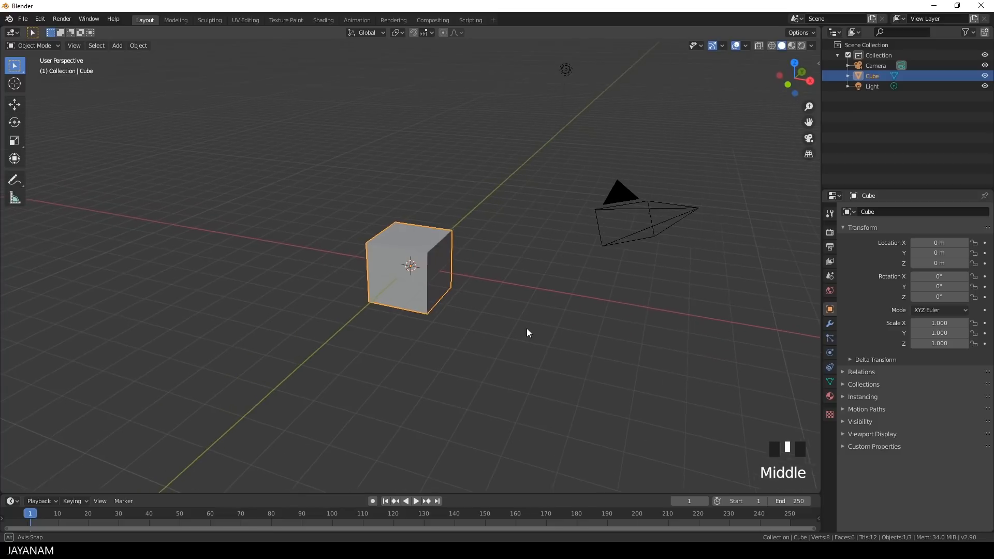
Step: Delete the camera from the scene
left_click(304, 243)
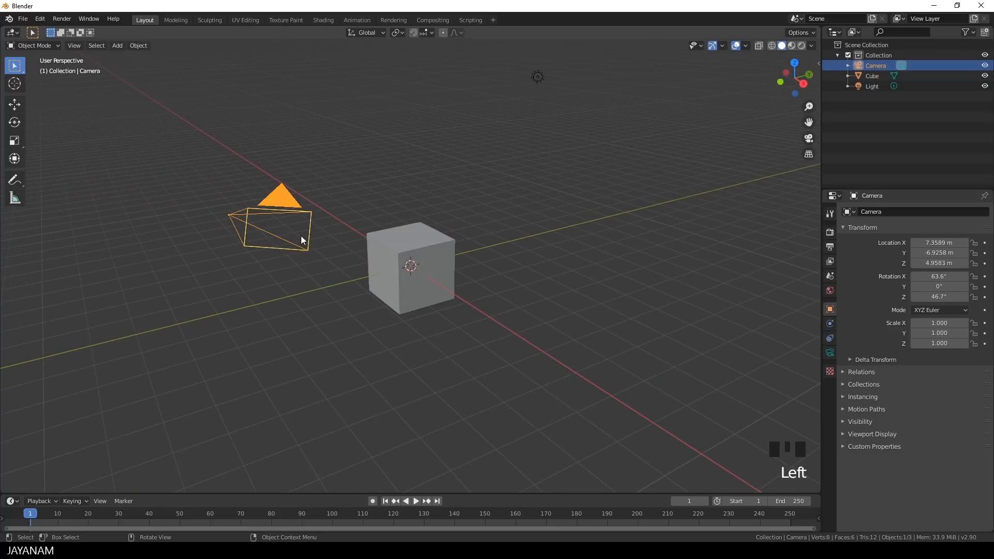
key("Delete")
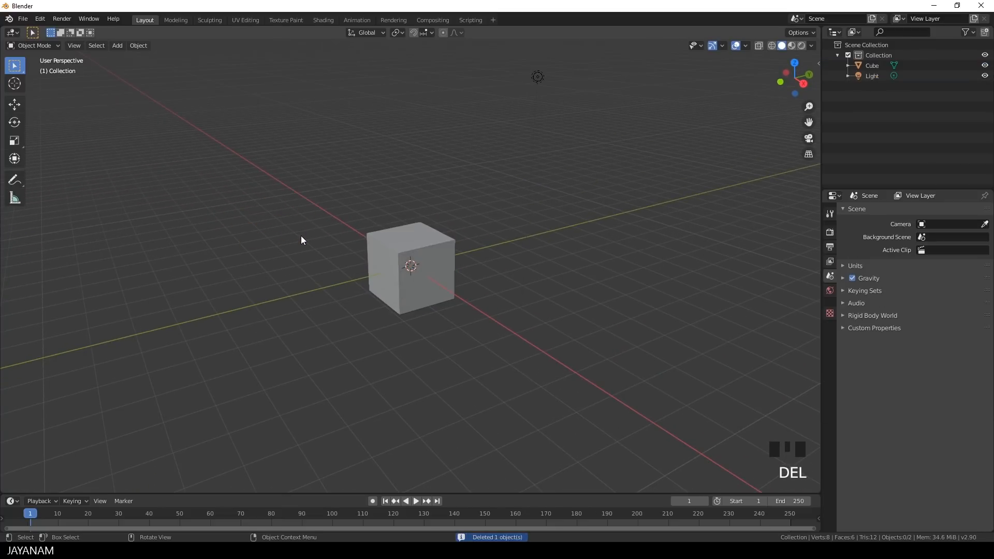
Step: Flatten the cube's mesh in Edit Mode by scaling it along Z to about 0.6
left_click(437, 267)
middle_click_drag(433, 267, 499, 256)
scroll(554, 311, "up", 3)
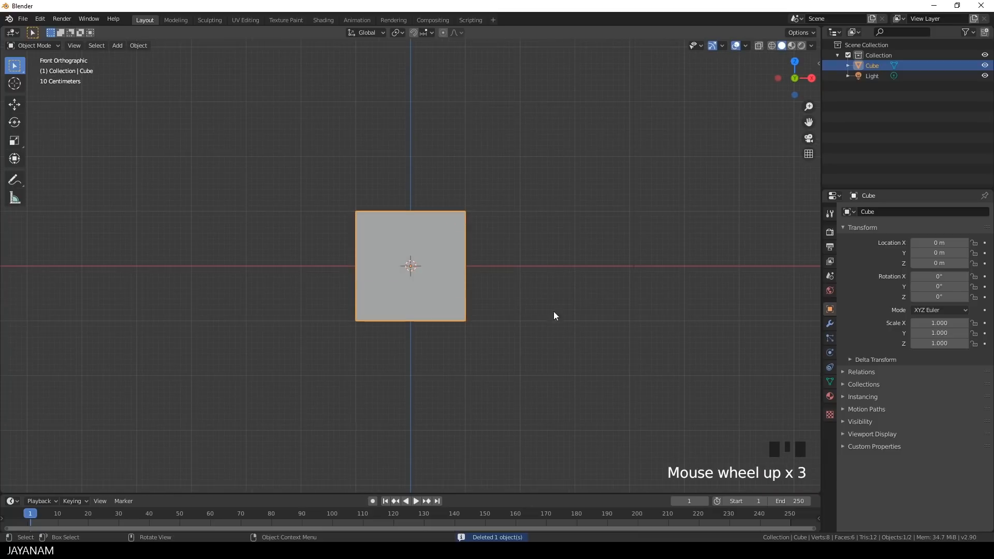
key("Tab")
key("s")
key("z")
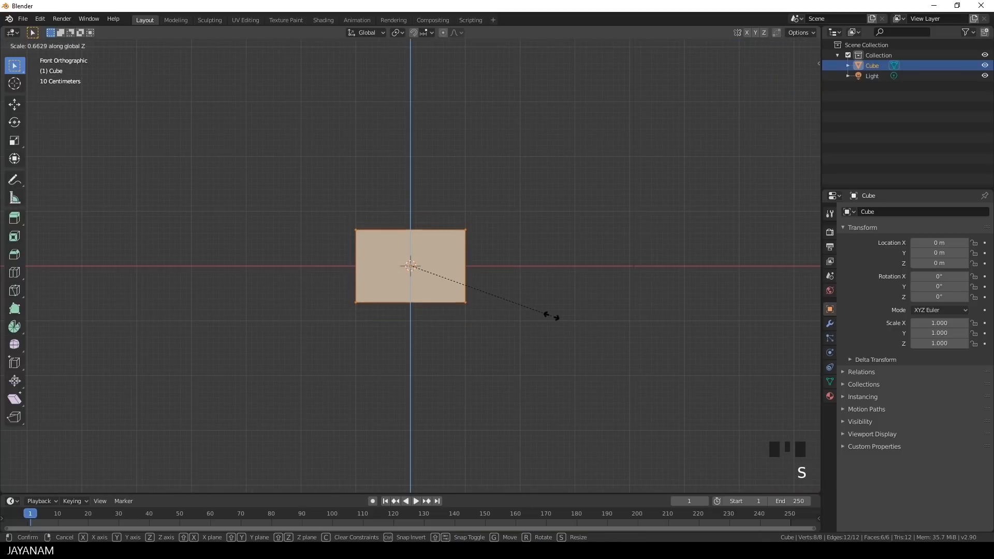
left_click(534, 310)
Step: Scale the flattened mesh along Y to about 0.84
middle_click_drag(533, 310, 492, 319)
key("s")
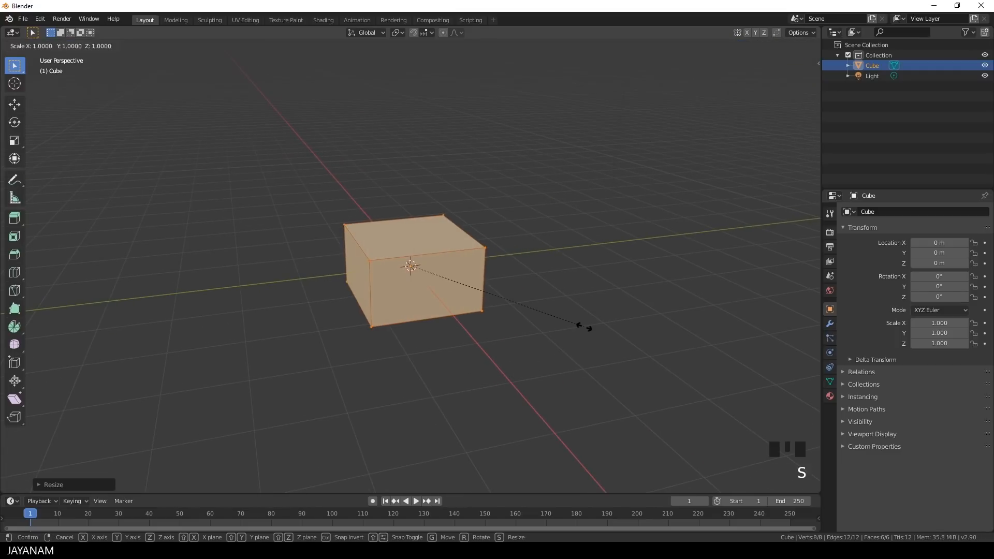
key("y")
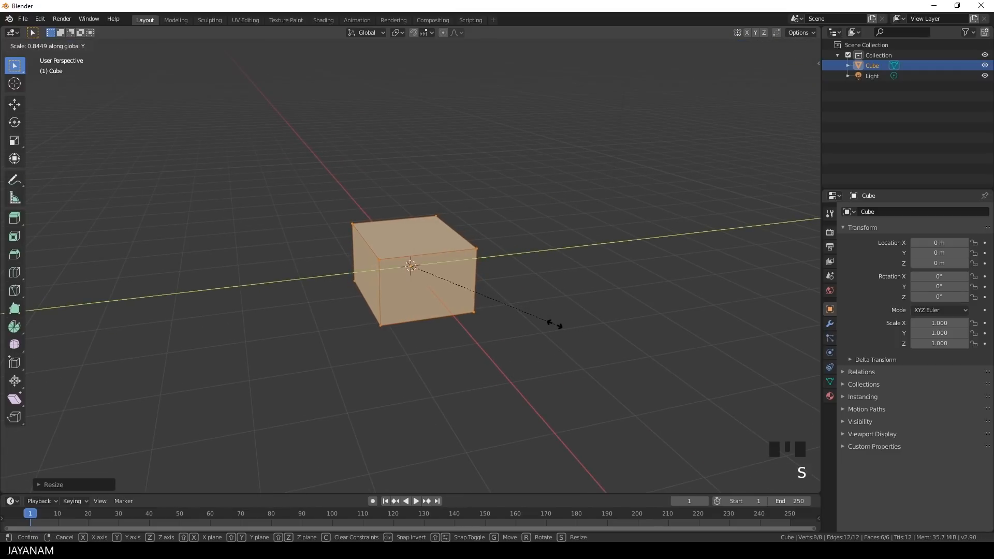
left_click(555, 324)
Step: Knife-cut the front face's upper right corner with angle constraint: down from the upper edge, diagonally at 45°, and horizontally to the right edge
mouse_move(556, 324)
middle_mouse_down()
mouse_move(484, 339)
mouse_move(551, 315)
middle_mouse_up()
scroll(544, 316, "up", 3)
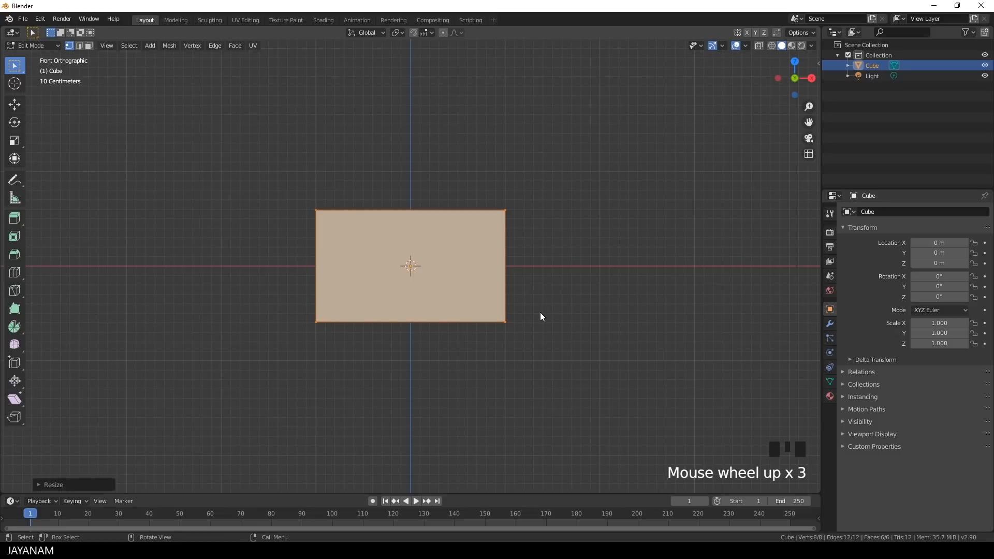
scroll(539, 313, "up", 1)
key("k")
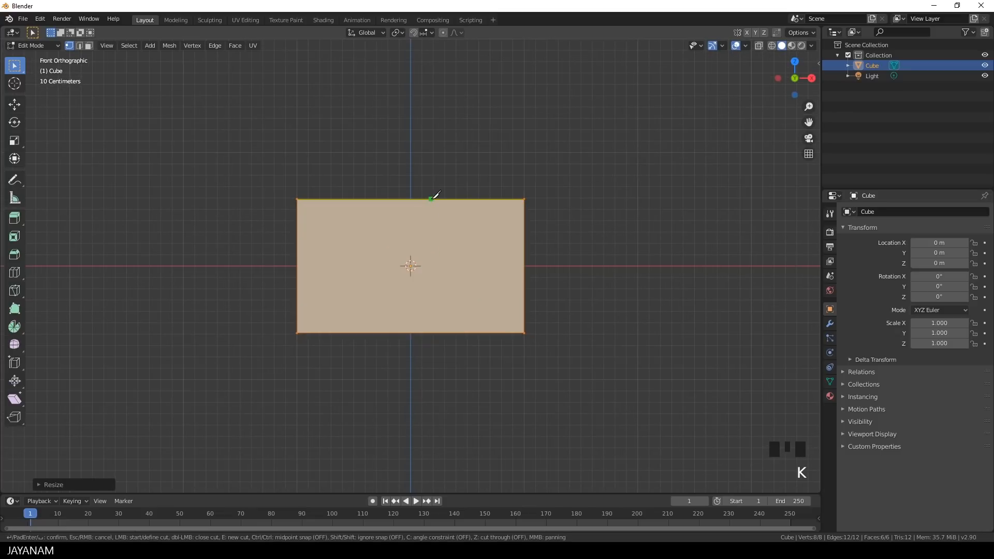
left_click(429, 199)
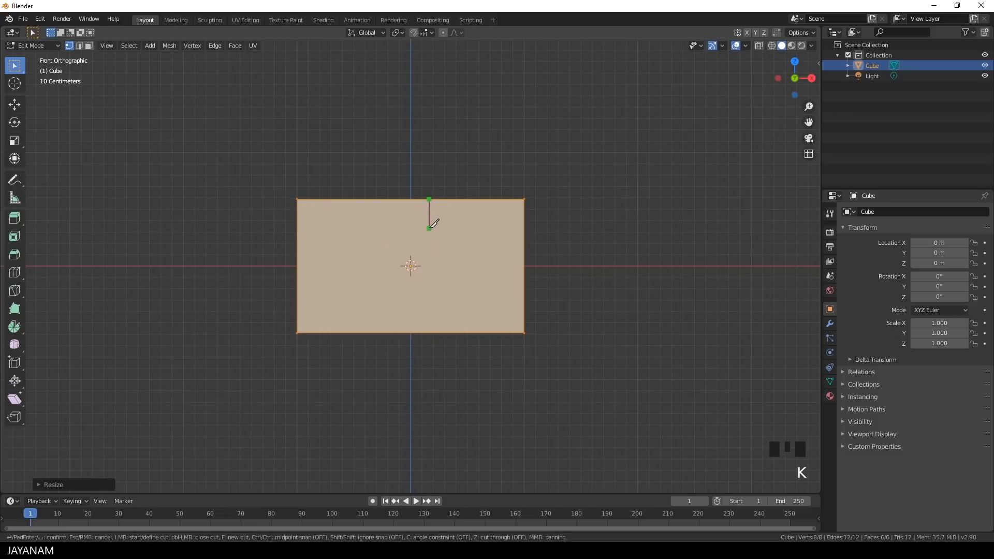
key("c")
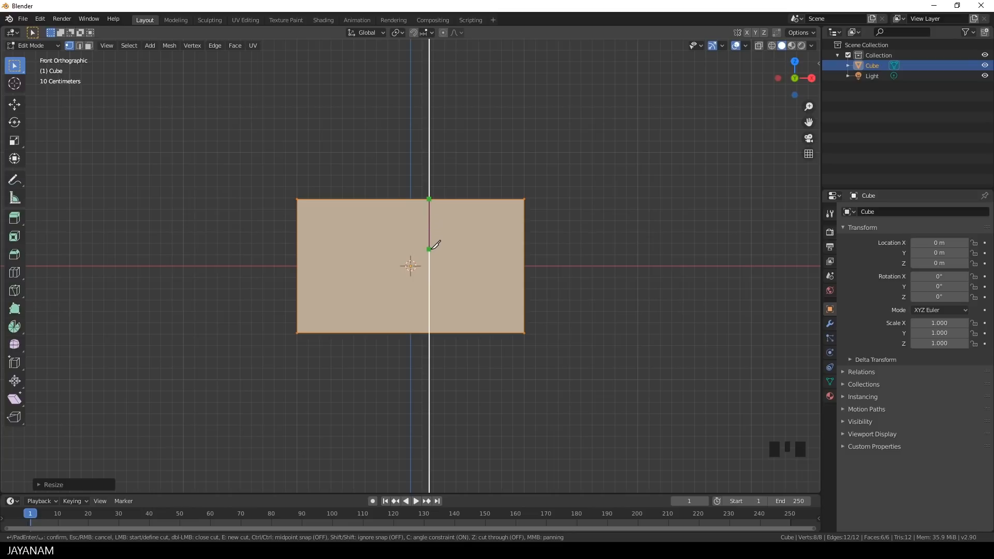
left_click(429, 249)
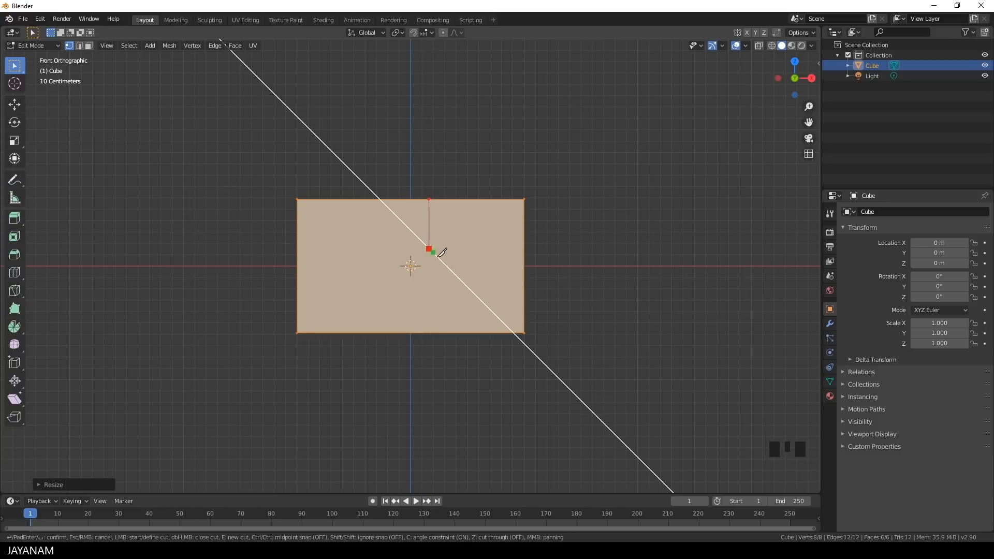
left_click(463, 281)
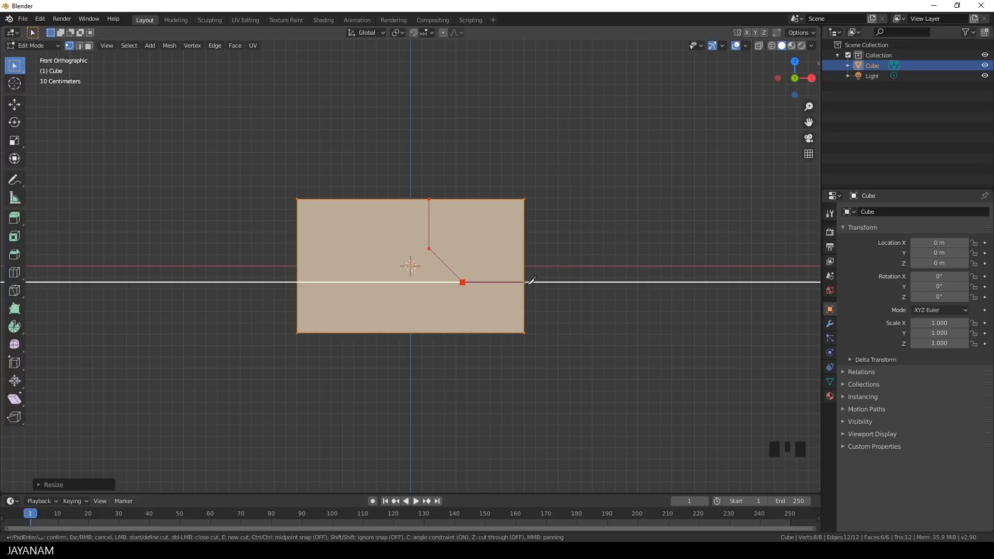
left_click(526, 281)
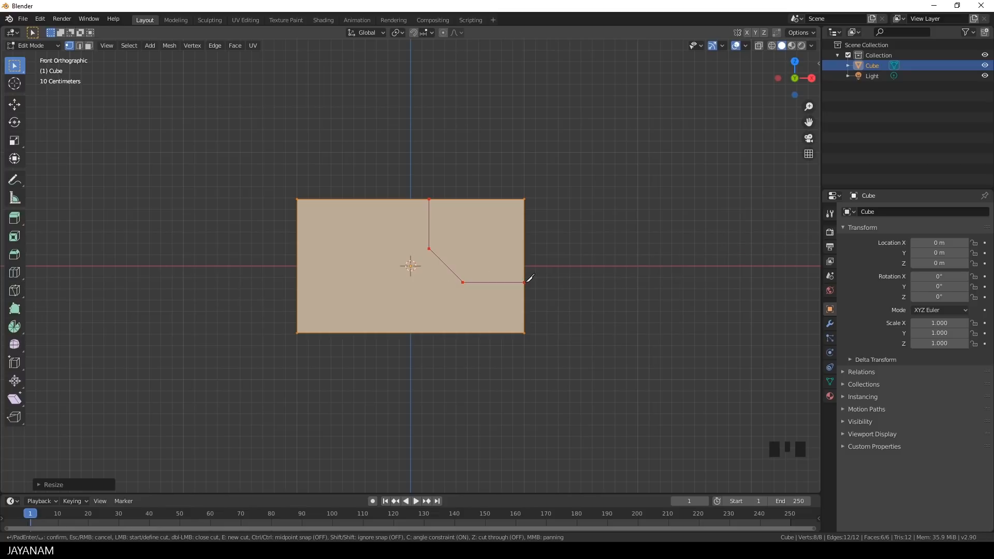
key("Return")
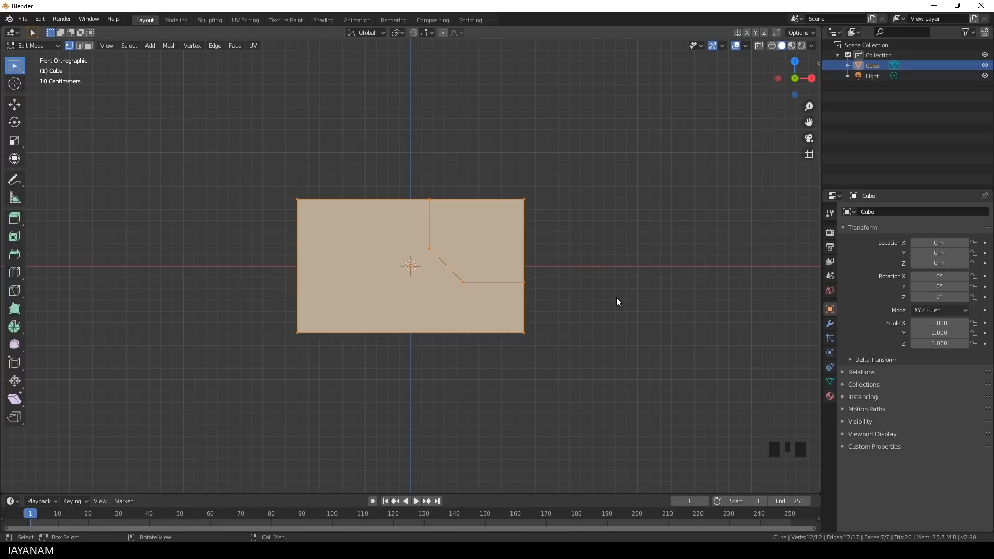
Step: Knife-cut a narrow upright rectangle from the upper edge near the front face's left side, using angle constraint
key("k")
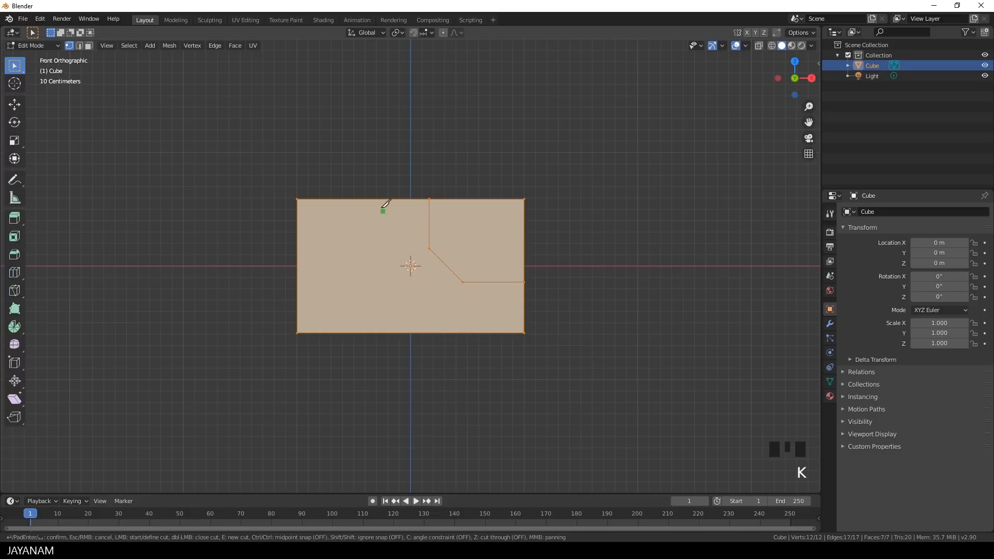
left_click(328, 199)
key("c")
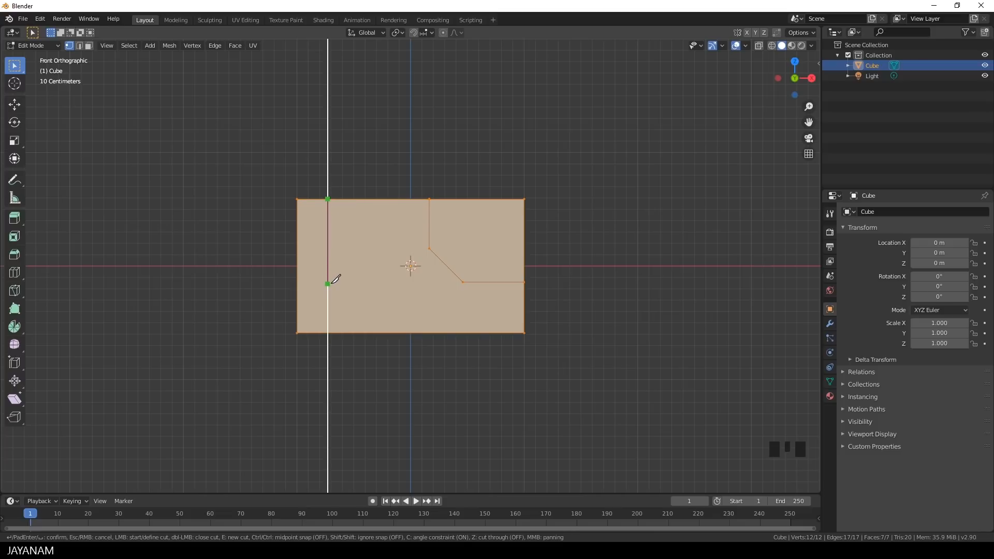
left_click(328, 283)
left_click(350, 283)
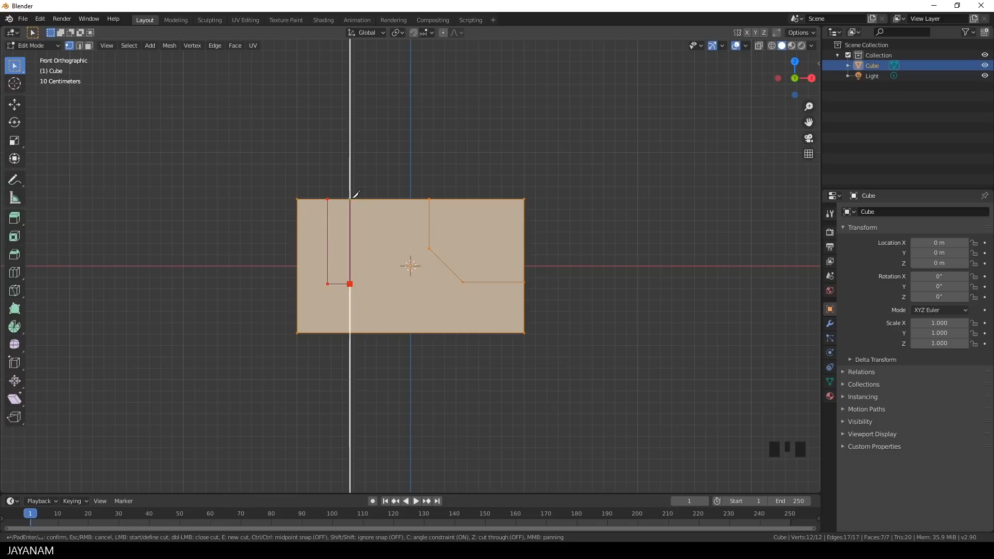
left_click(352, 198)
key("Return")
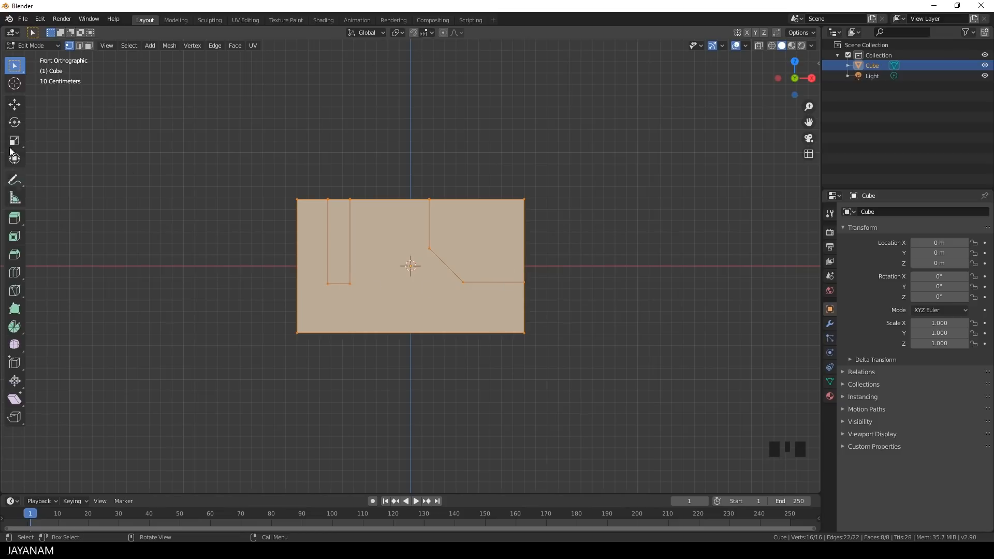
Step: Using Edge snapping, move the narrow rectangle's lower edge along Z to align with the corner cut's horizontal edge, and turn snapping off
left_click(78, 47)
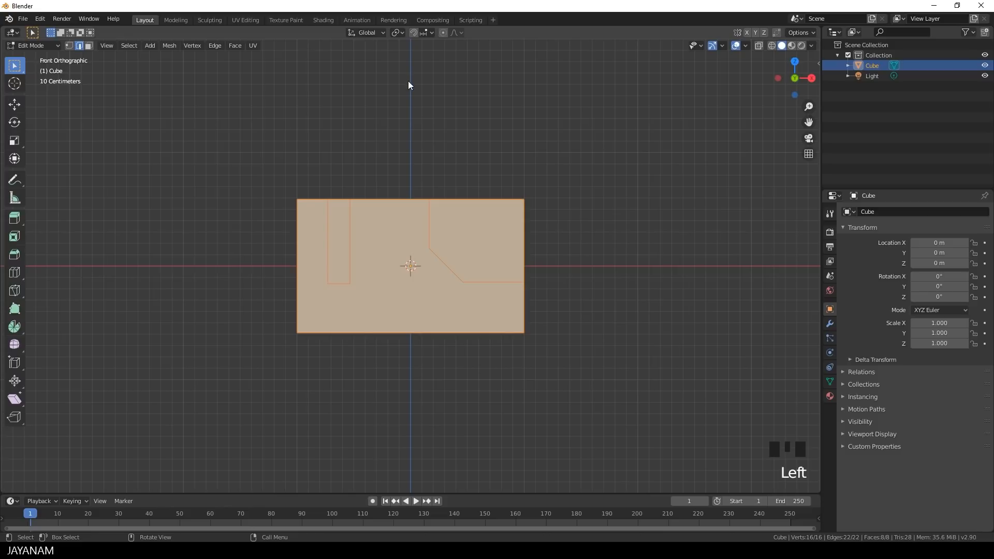
left_click(431, 33)
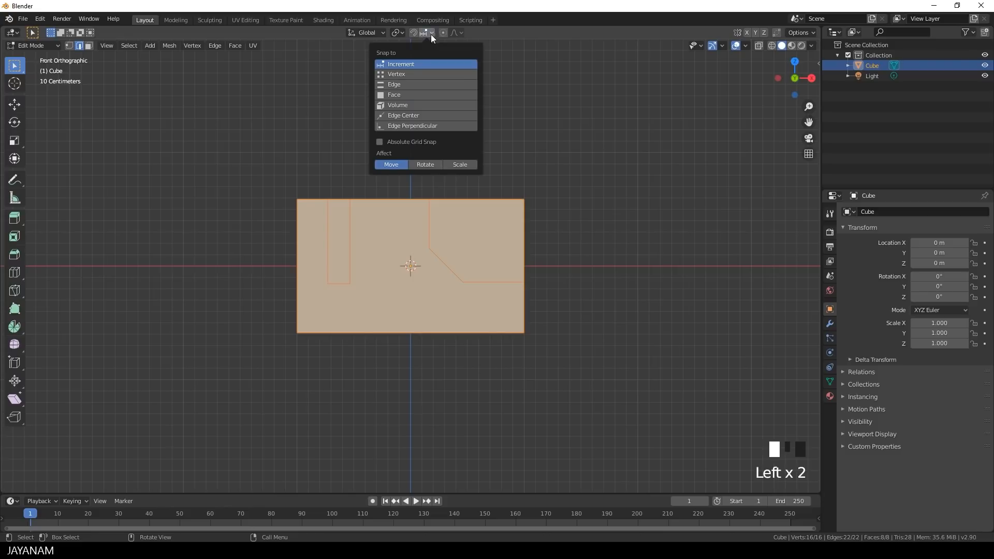
left_click(407, 84)
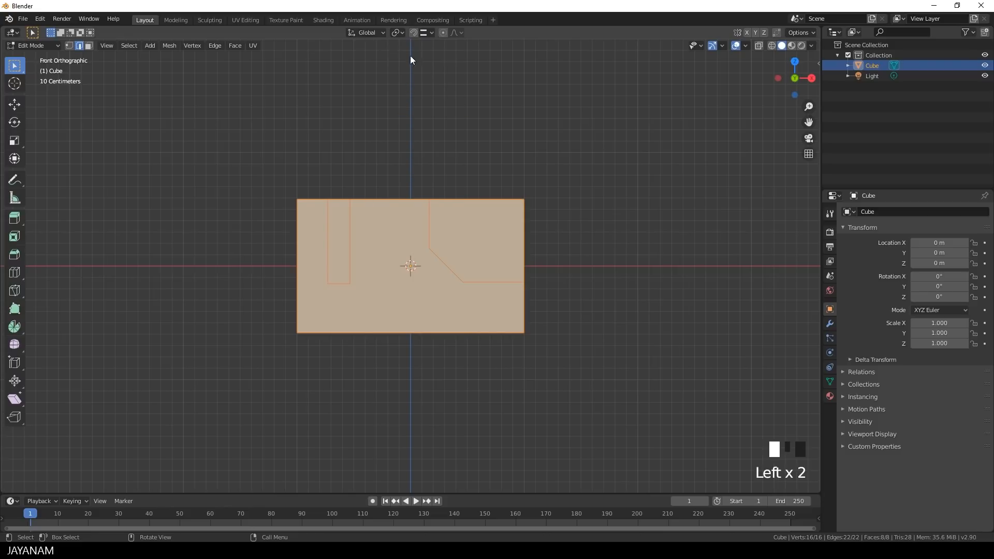
left_click(415, 34)
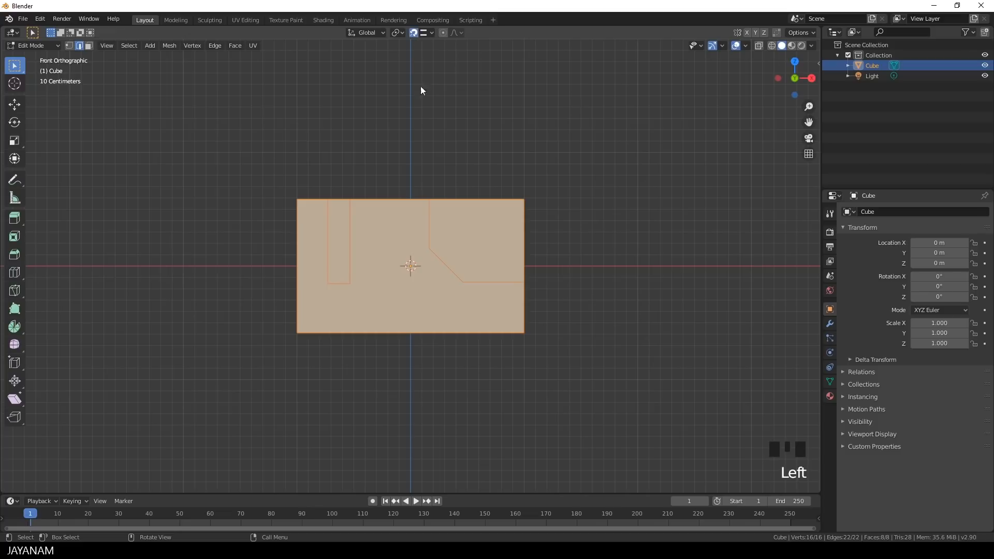
left_click(341, 284)
key("g")
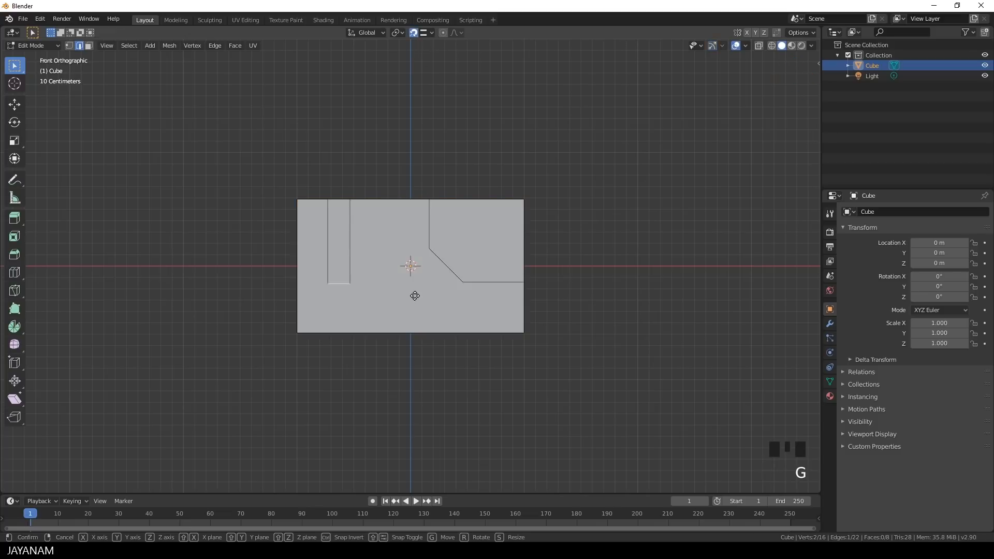
key("z")
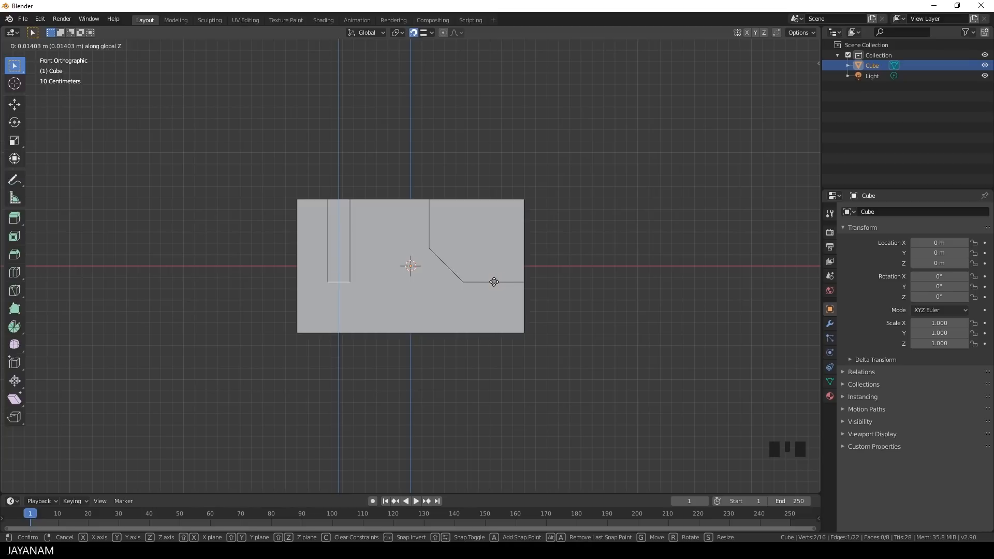
left_click(494, 282)
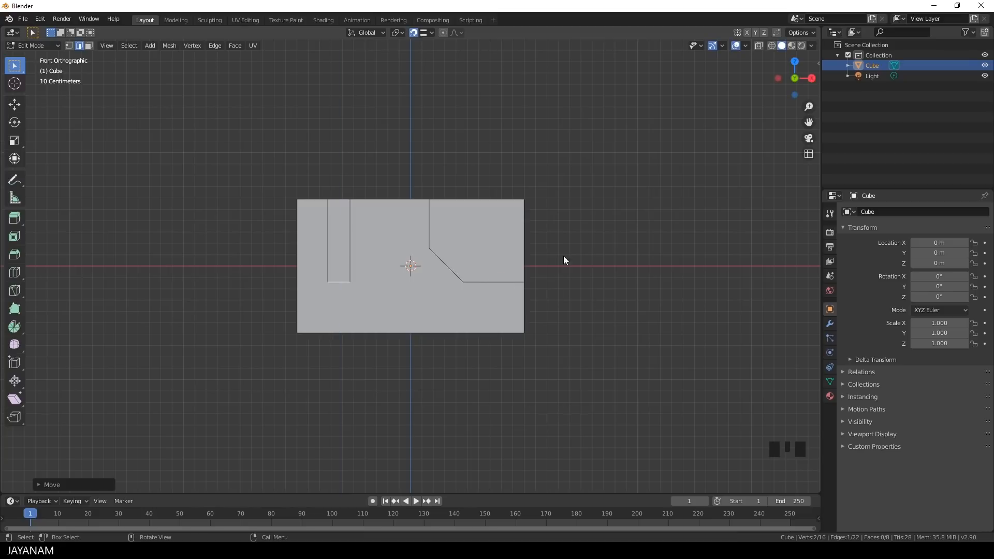
left_click(414, 33)
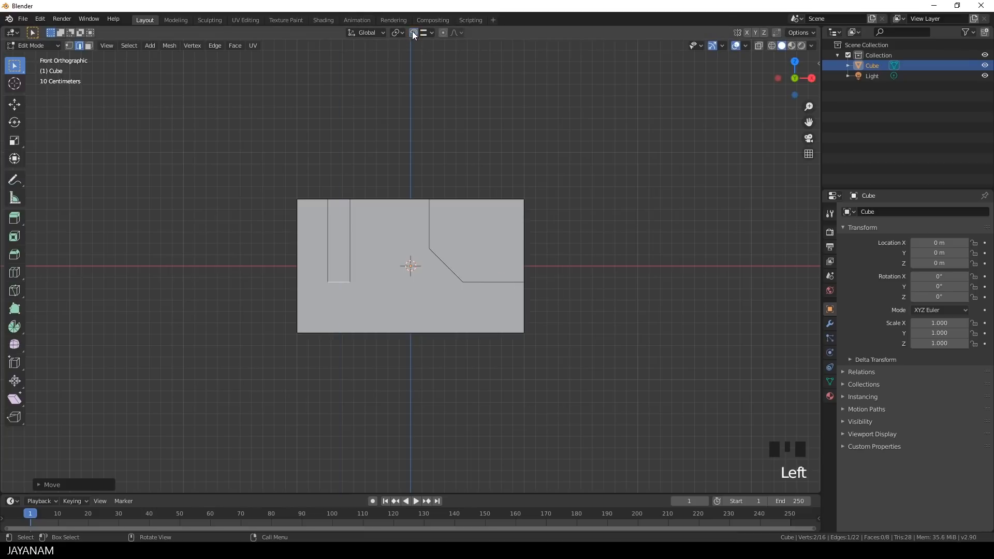
Step: Select the corner face and the narrow rectangular face on the block's front in face selection mode
left_click(88, 46)
scroll(726, 190, "down", 2)
middle_click_drag(726, 190, 461, 250)
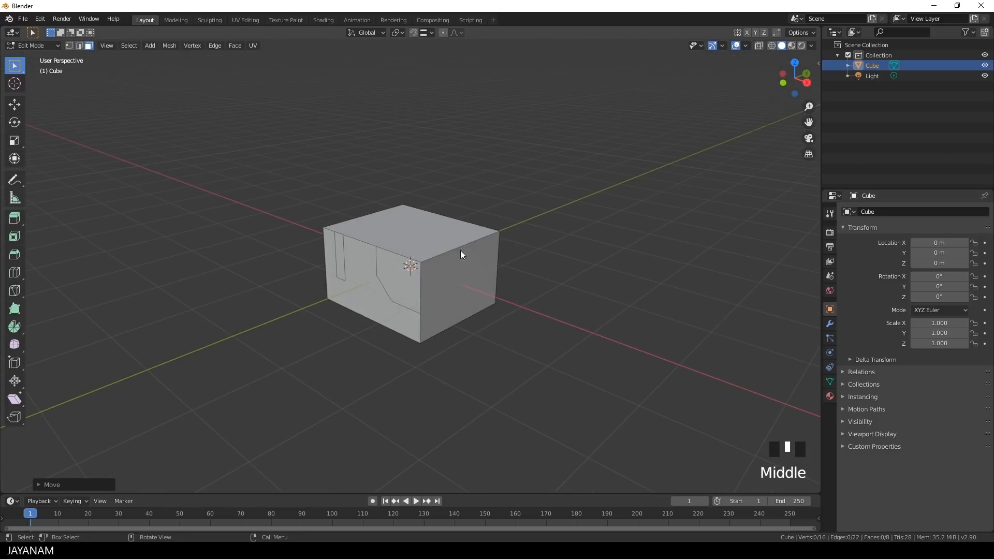
left_click(403, 275)
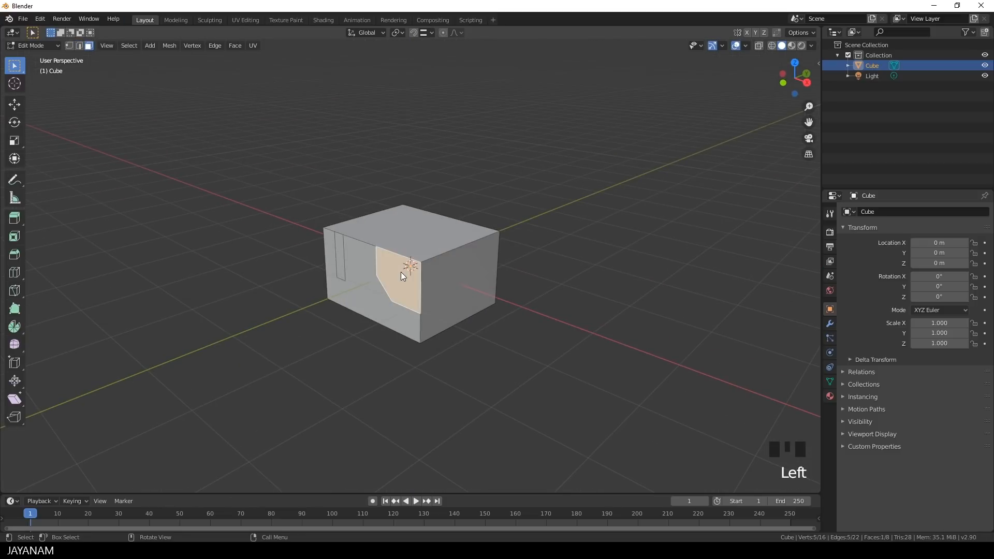
left_click(341, 261, "shift")
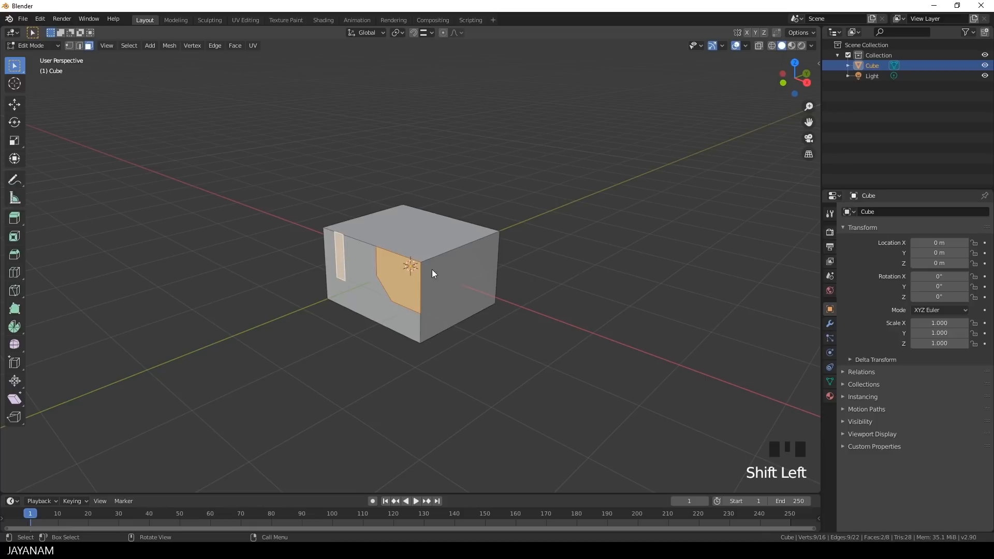
Step: Try a regular inward extrusion of the two selected faces, and undo it
middle_click_drag(488, 291, 473, 291)
scroll(473, 291, "up", 2)
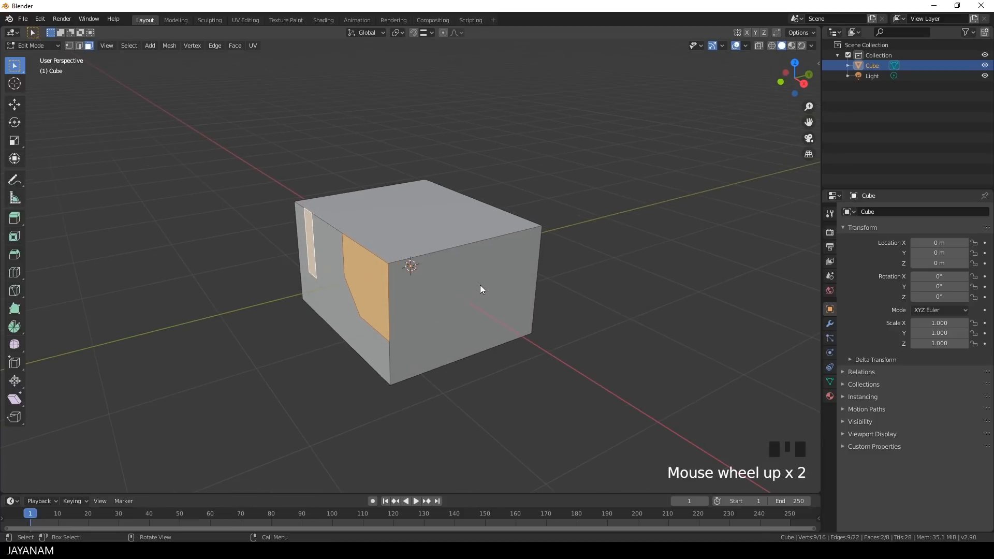
key("e")
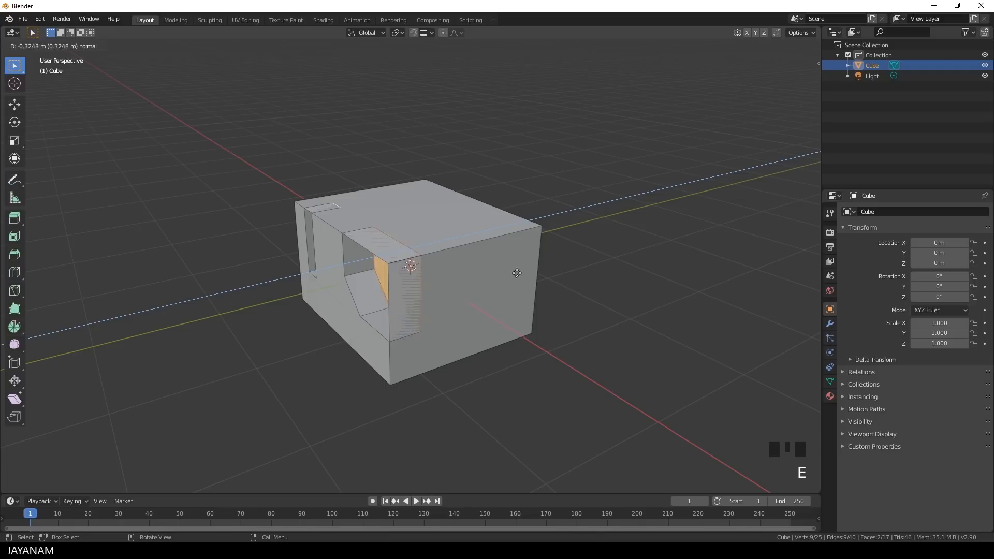
left_click(510, 294)
middle_click_drag(510, 293, 481, 308)
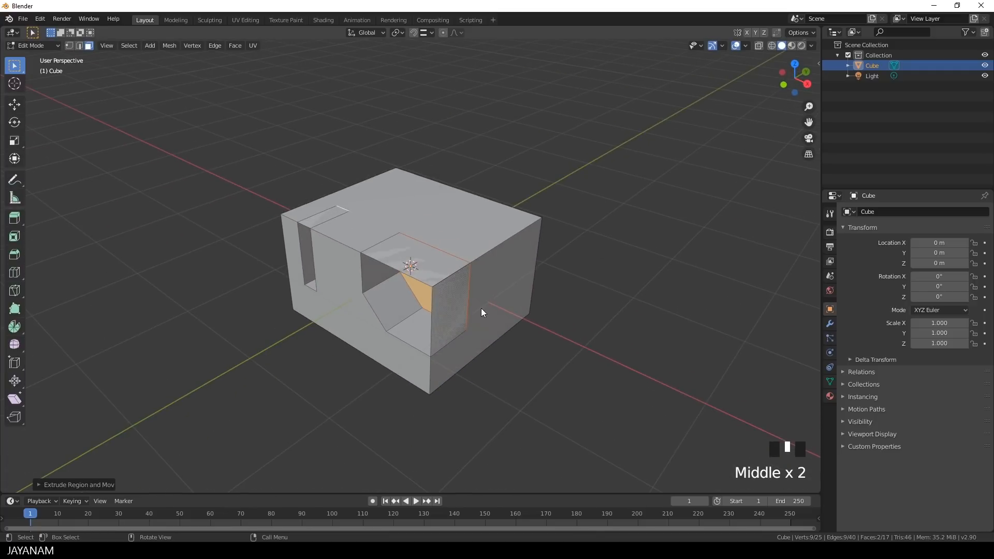
key("ctrl+z")
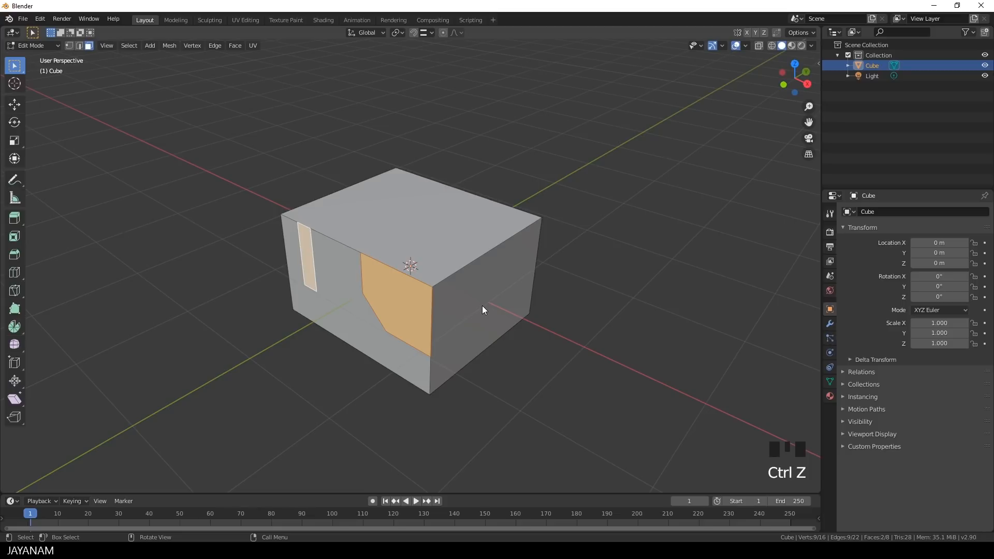
Step: Push the selected corner face and narrow rectangular face into the block using Extrude Dissolve and Intersect
left_click_drag(14, 218, 57, 253)
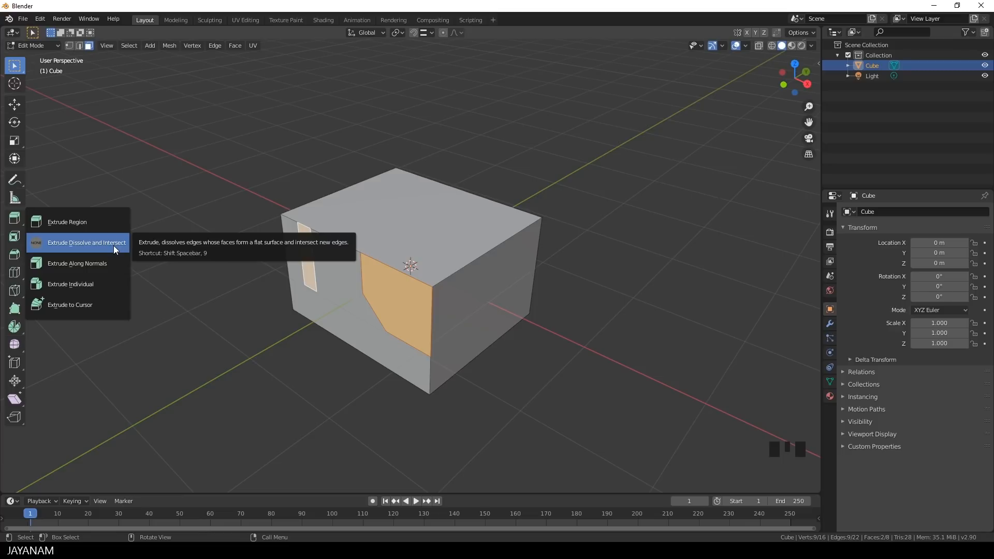
left_click(114, 245)
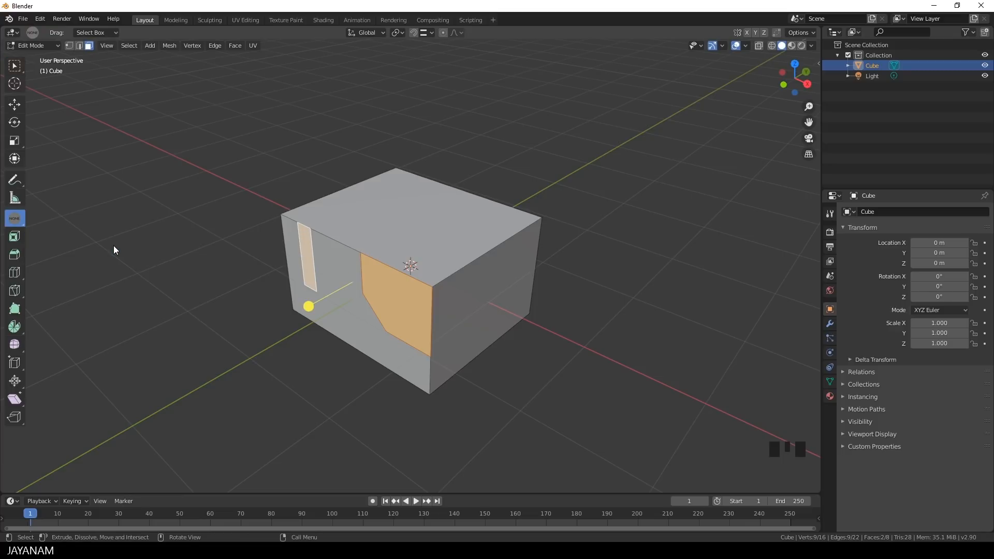
left_click_drag(311, 304, 350, 293)
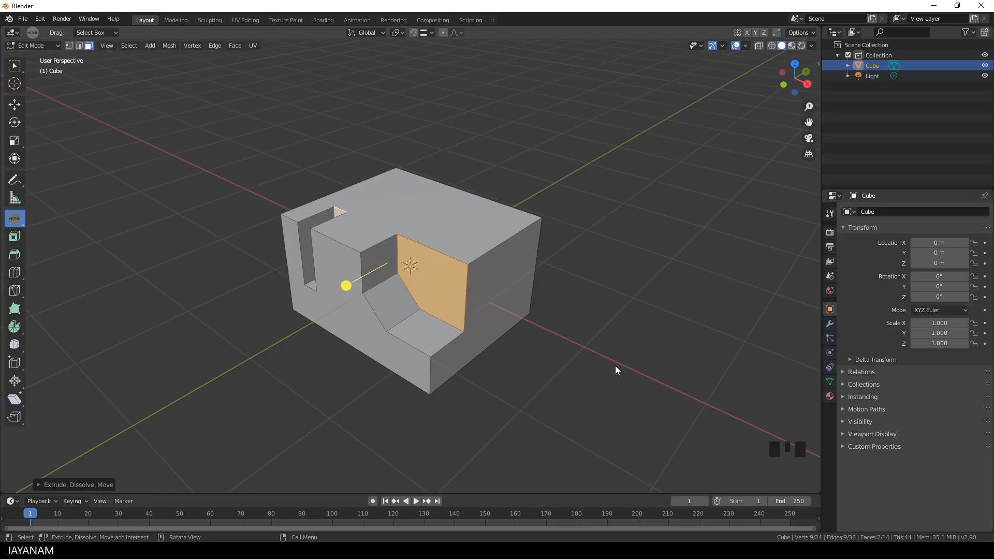
middle_click_drag(616, 366, 567, 353)
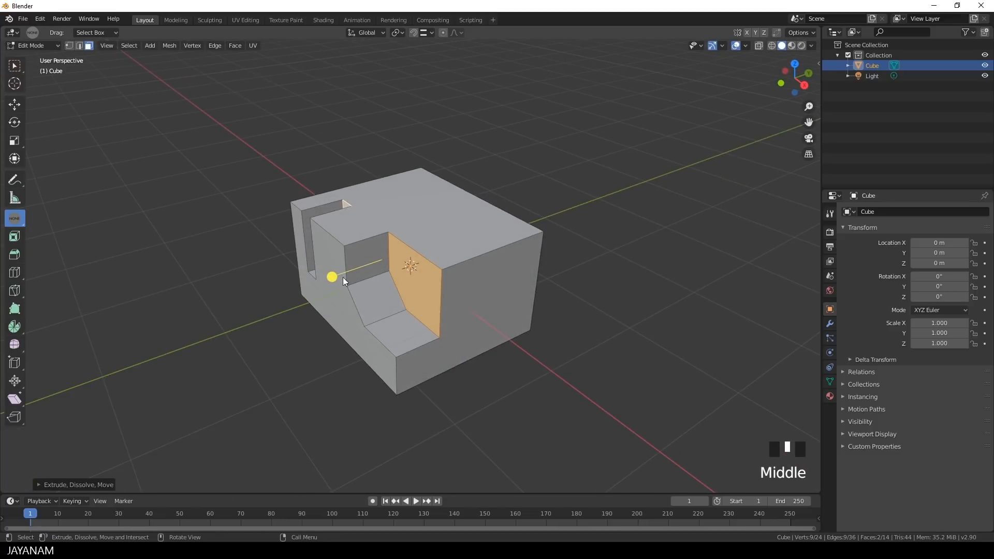
left_click_drag(332, 276, 337, 275)
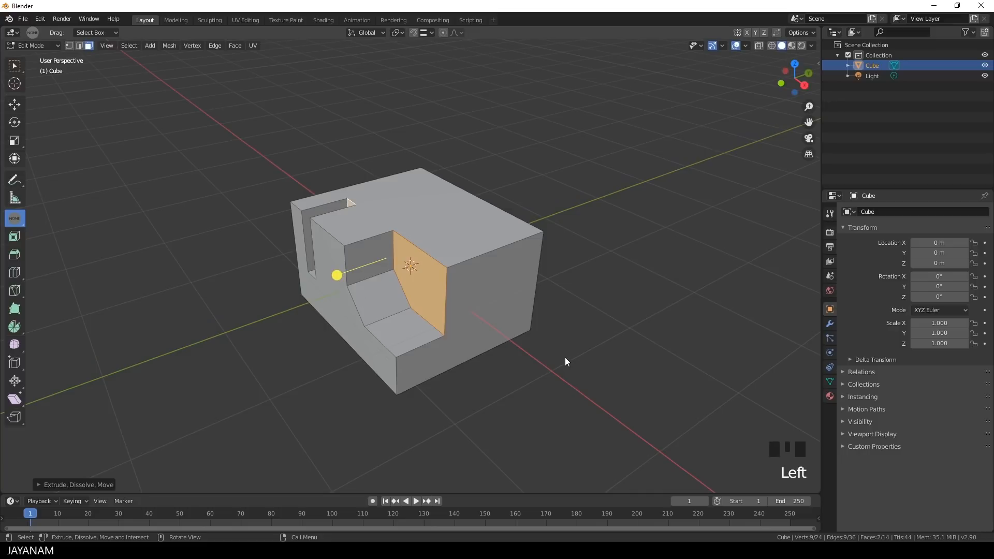
middle_click_drag(566, 361, 577, 328)
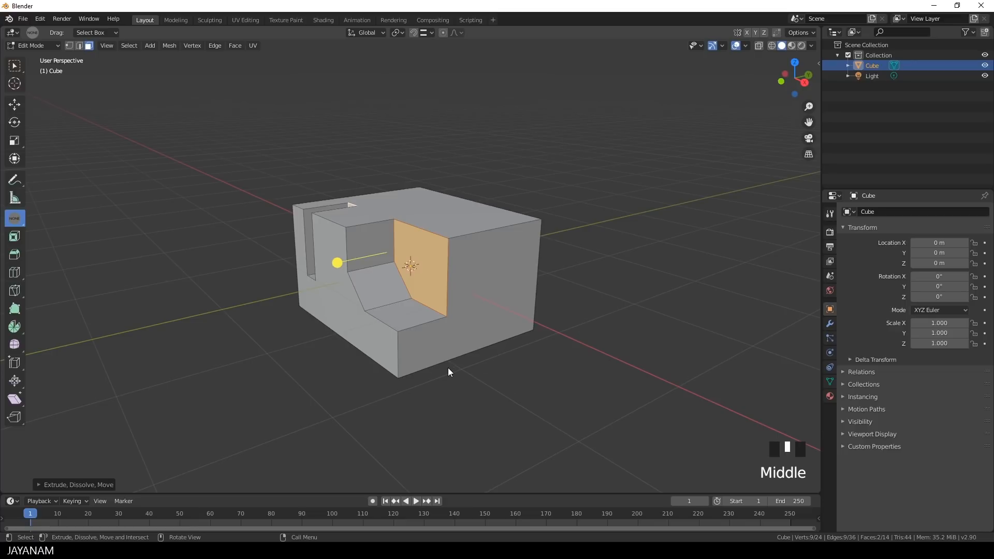
Step: In edge selection mode, bevel the upper and lower edges of the end face beside the slot about 0.025 m with one segment
middle_click_drag(381, 352, 407, 297)
left_click(403, 267)
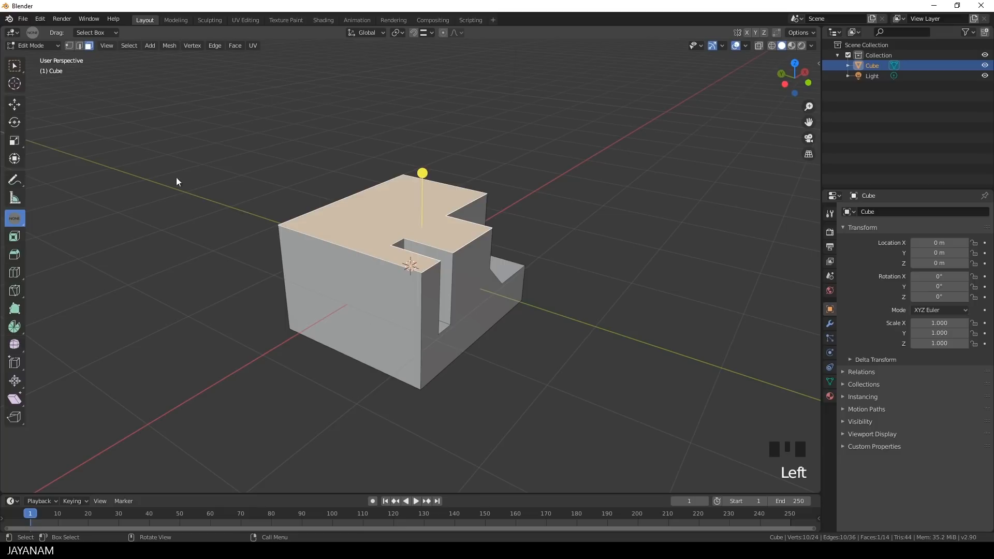
left_click(80, 45)
left_click(400, 265)
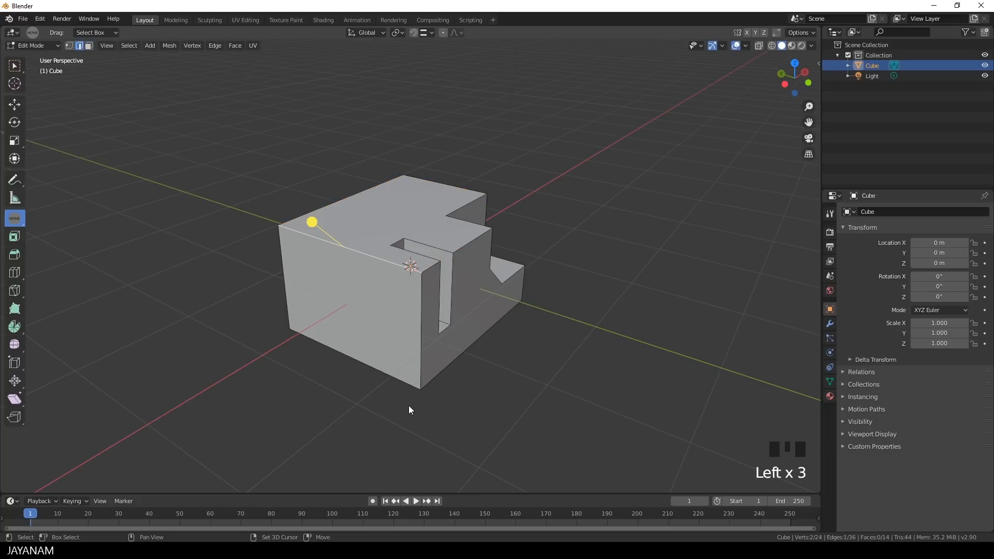
left_click(409, 384, "shift")
key("ctrl+b")
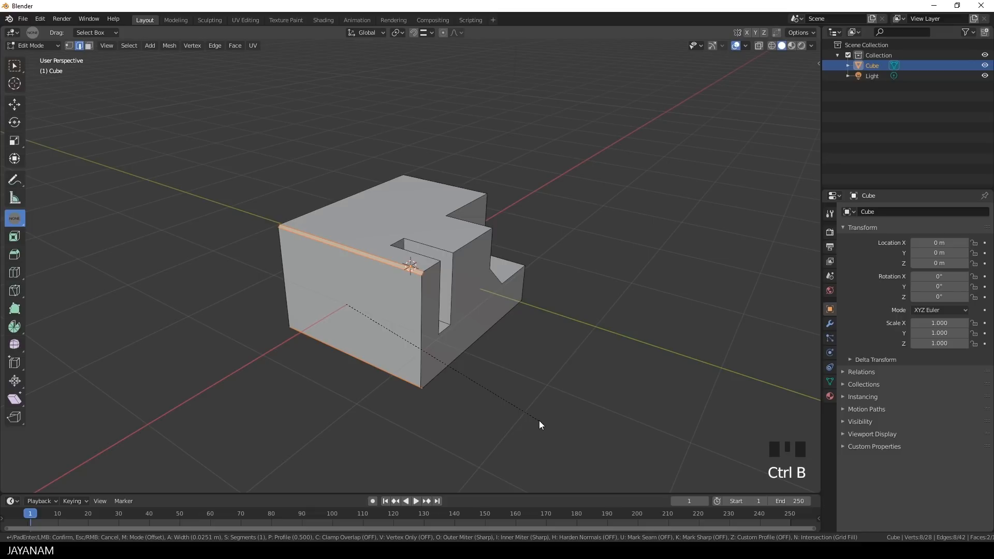
left_click(539, 420)
Step: Bevel the short vertical corner edge below the corner cutout about 0.326 m wide with 16 segments
middle_click_drag(599, 366, 421, 357)
left_click(412, 355)
key("ctrl+b")
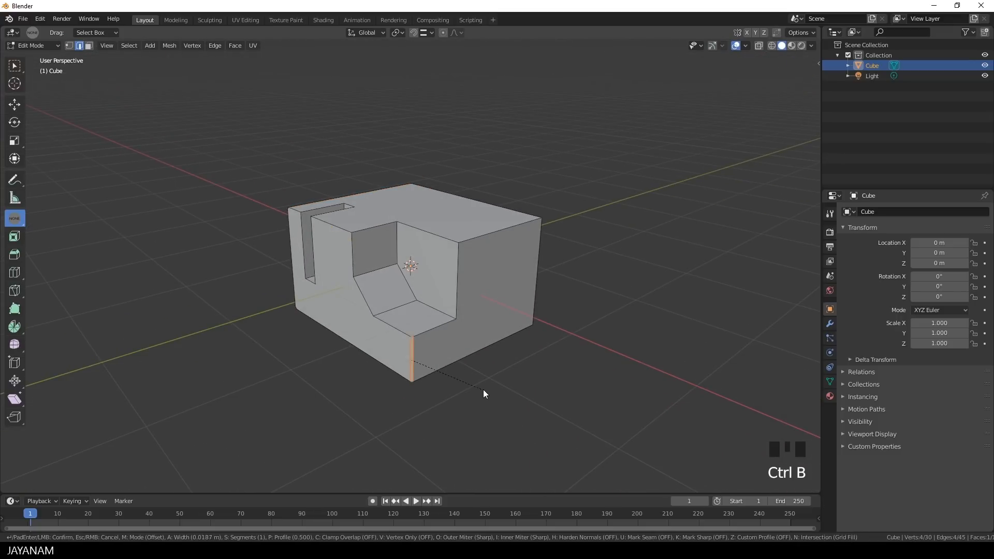
scroll(519, 395, "up", 13)
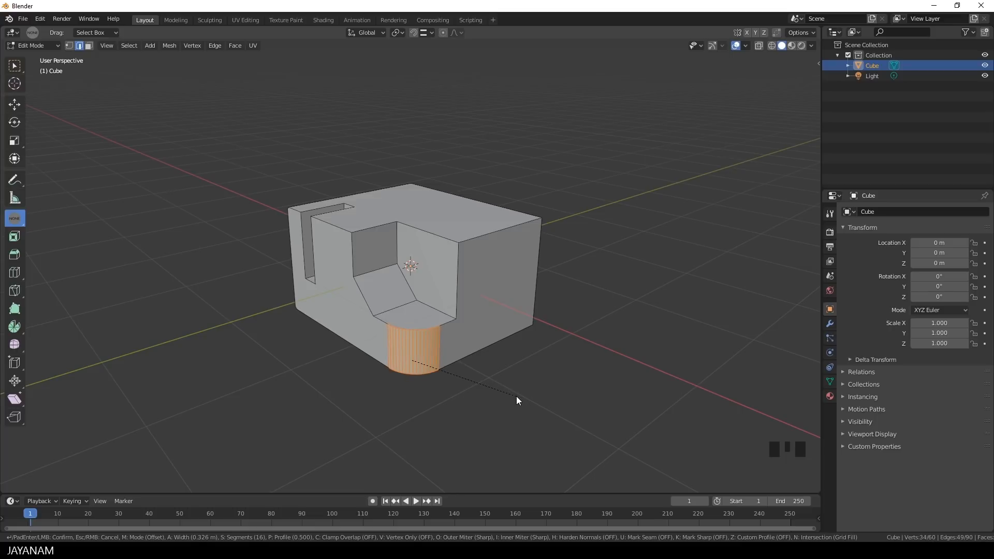
left_click(517, 396)
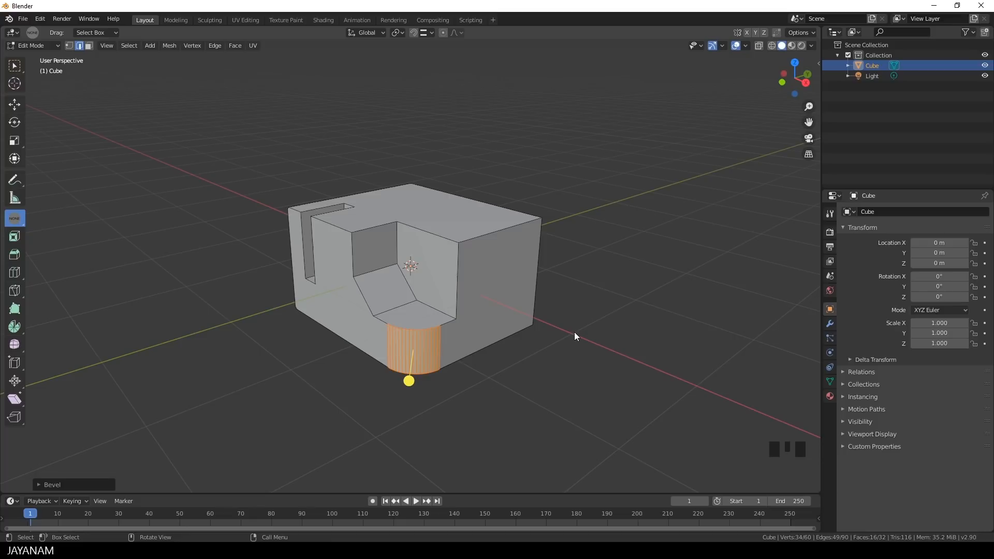
Step: Bevel the upper edge of the end face behind the corner cutout about 0.162 m wide with 16 segments
left_click(476, 236)
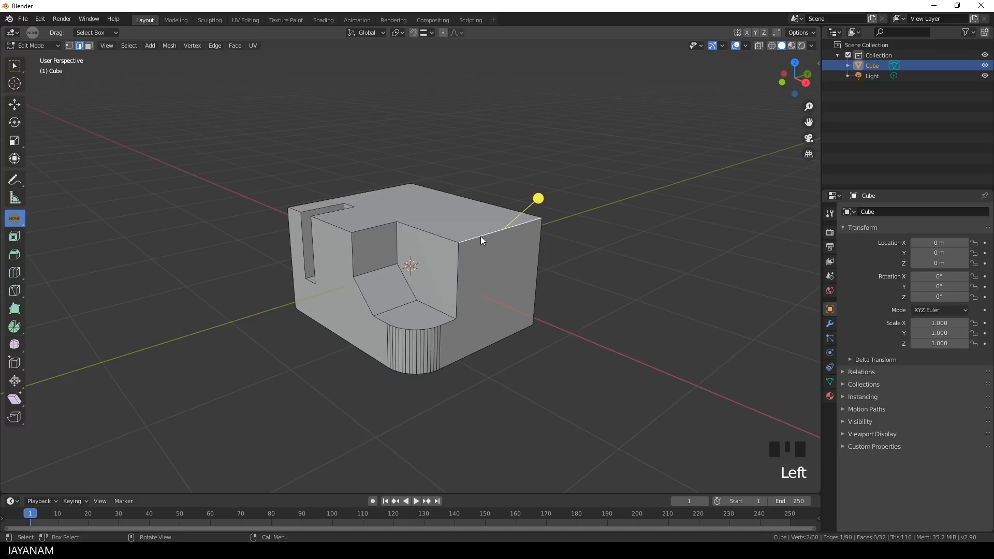
key("ctrl+b")
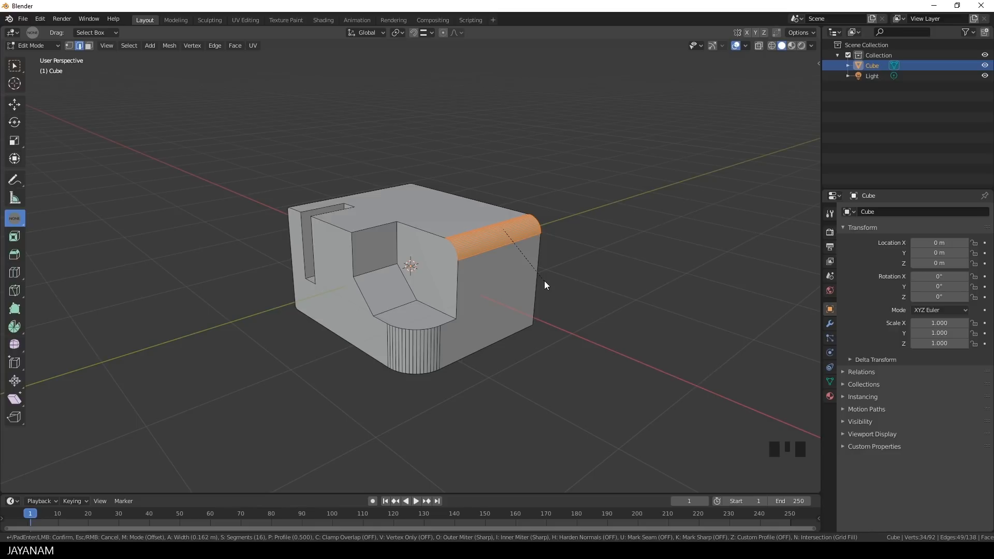
left_click(545, 281)
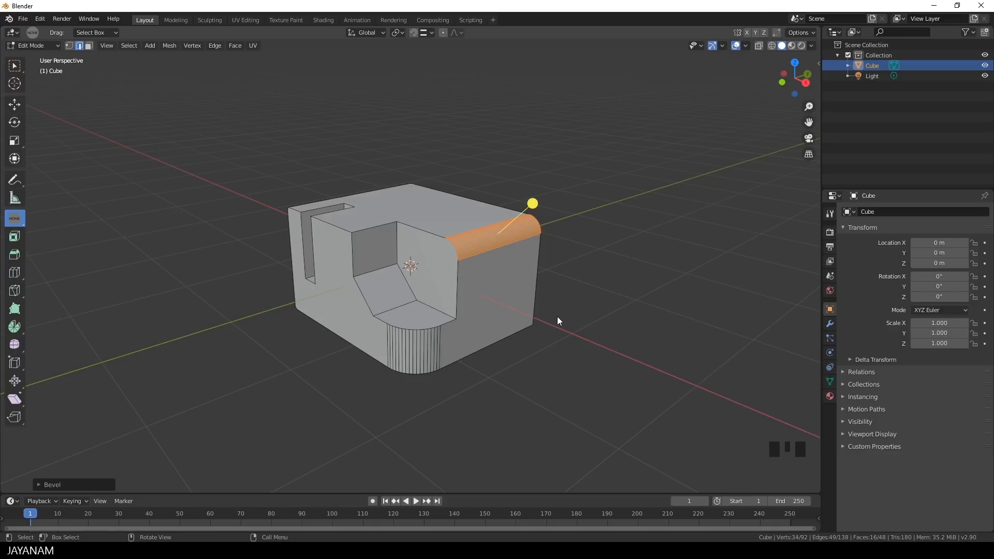
Step: Symmetrize the whole mesh with the direction set to -Y to +Y
key("a")
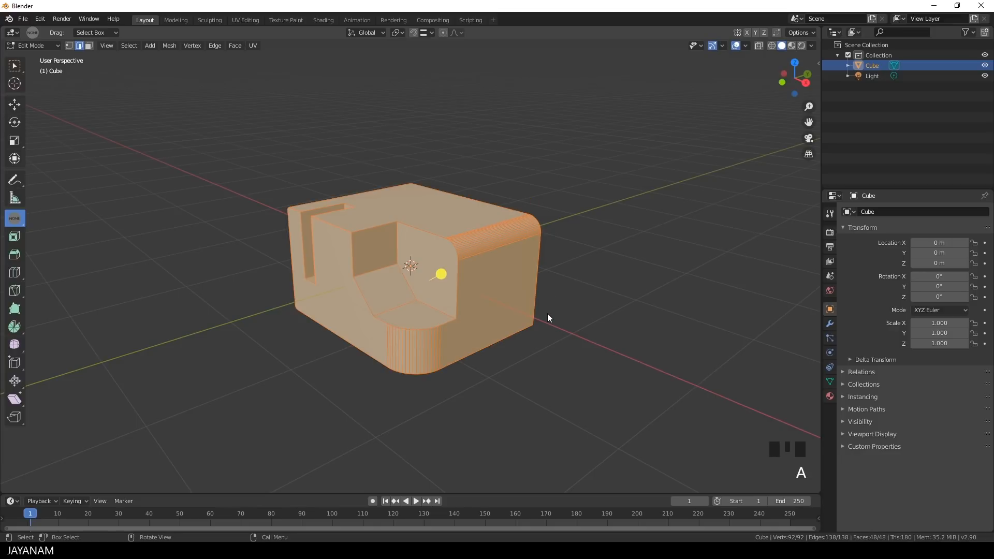
key("F3")
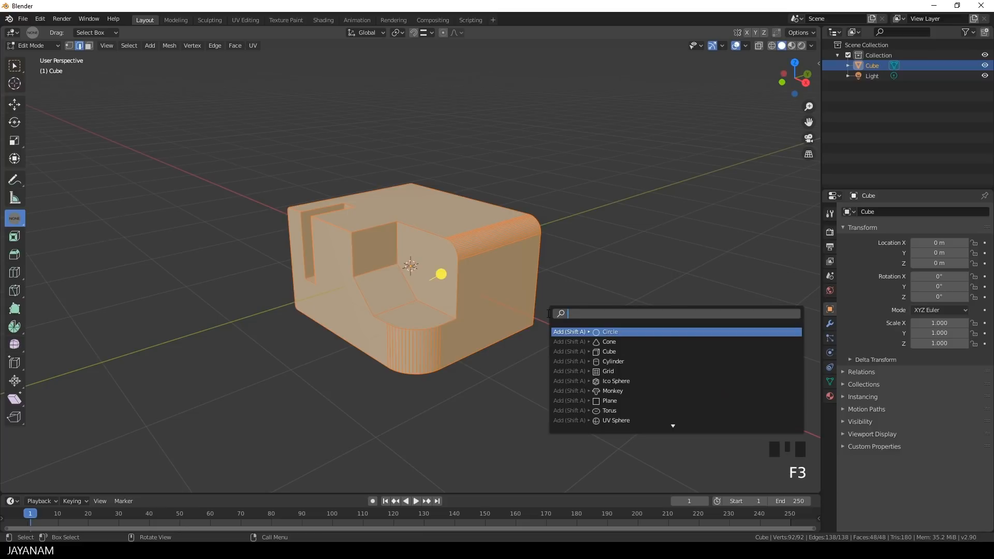
type("symm")
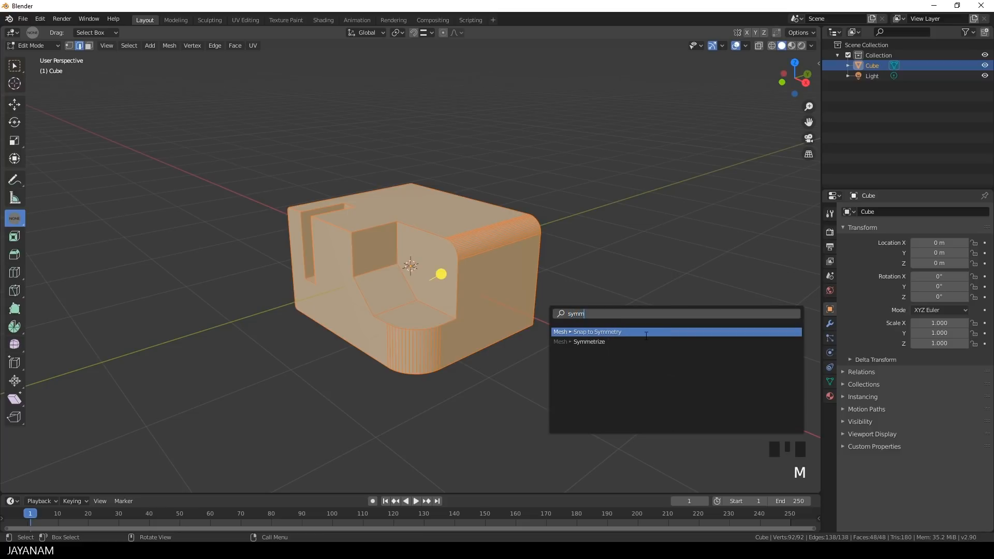
left_click(614, 341)
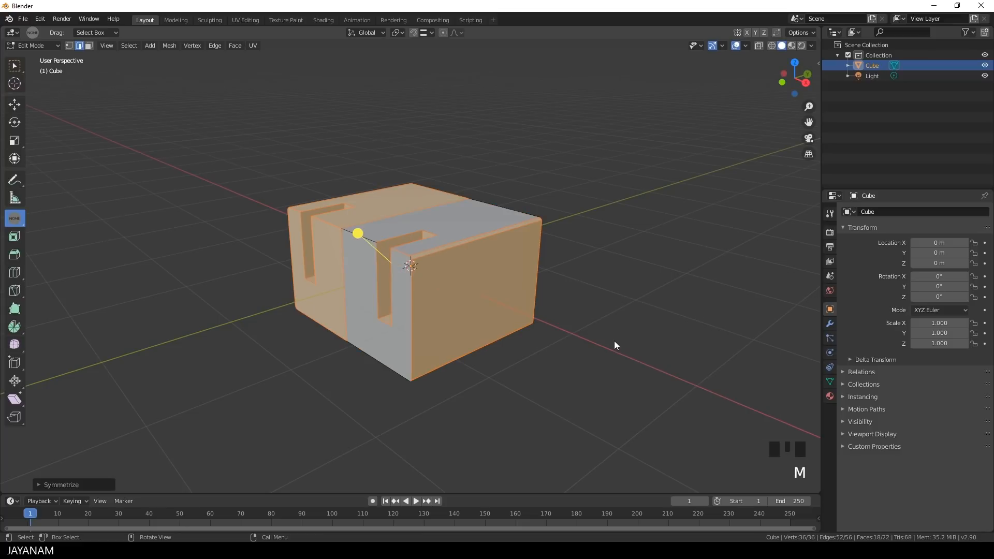
left_click(73, 486)
left_click(132, 472)
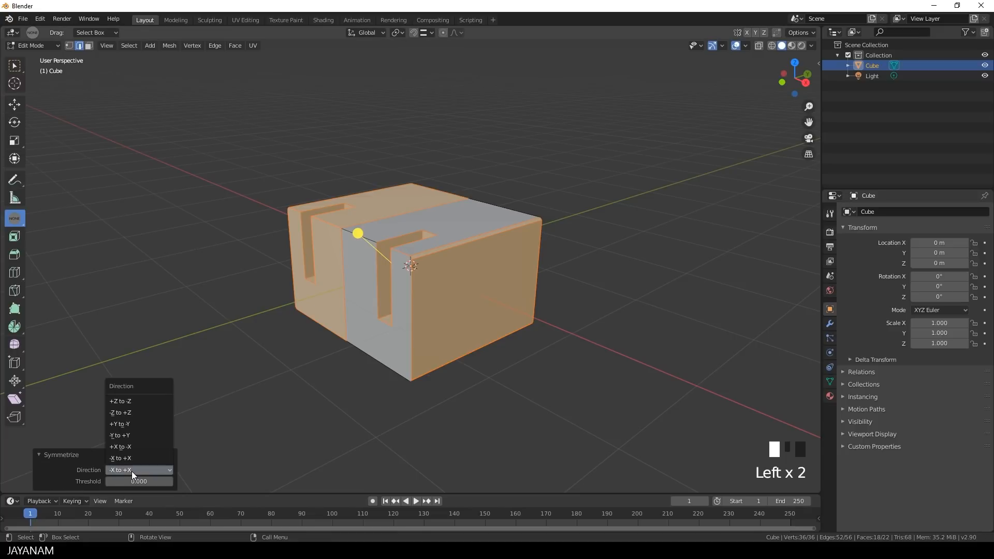
left_click(134, 434)
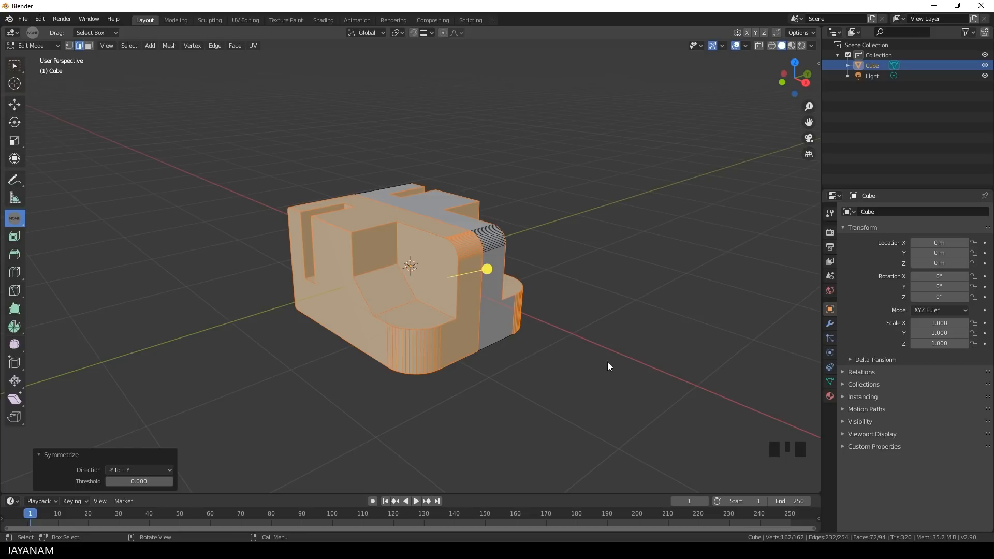
Step: Dissolve the edge loop running along the block's centre seam, and save the file as hs_modeling2.blend
middle_click_drag(617, 348, 583, 360)
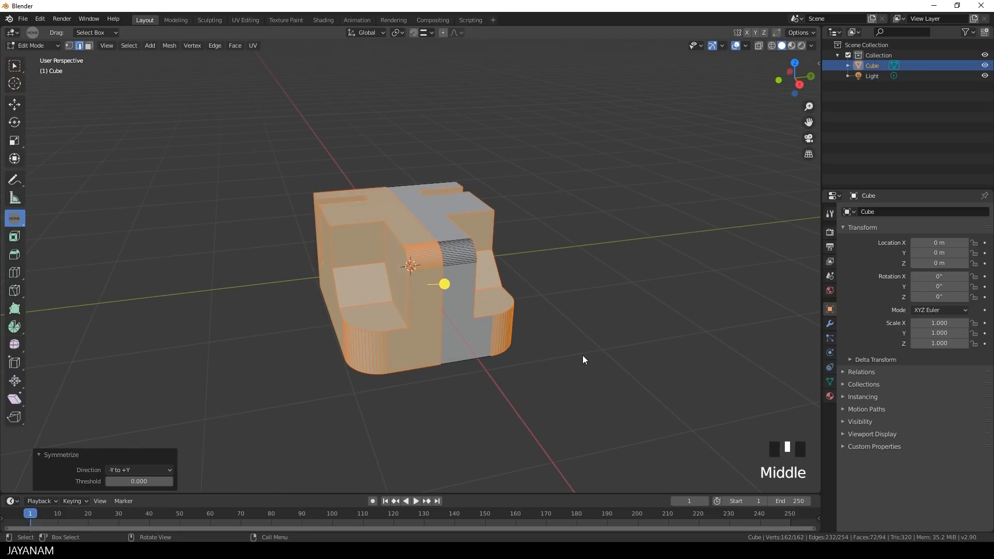
triple_click(440, 323)
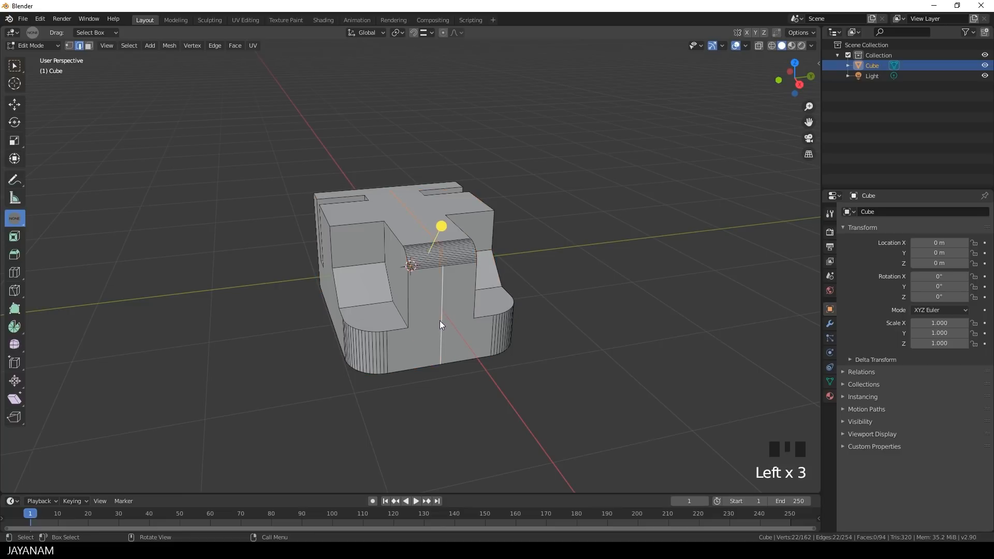
right_click(454, 344)
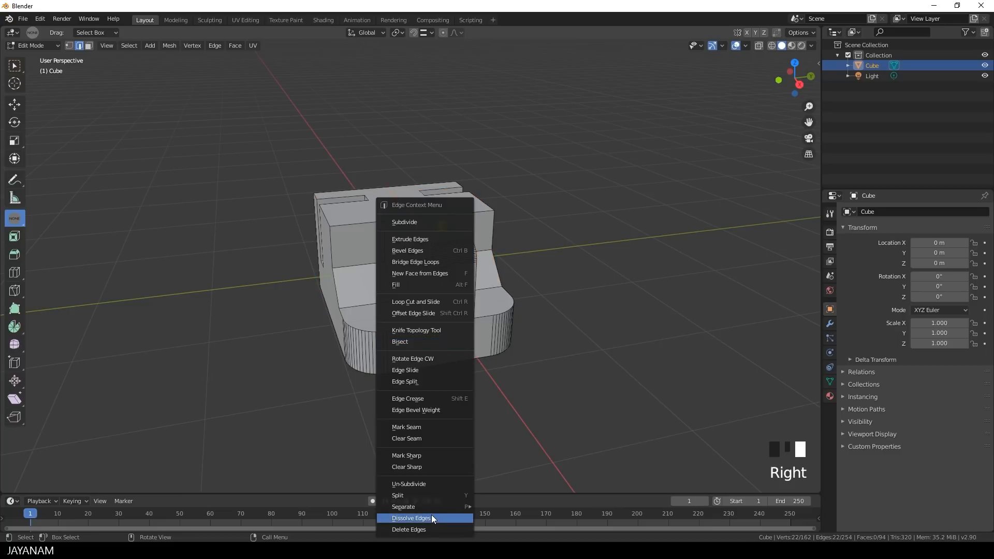
left_click(432, 518)
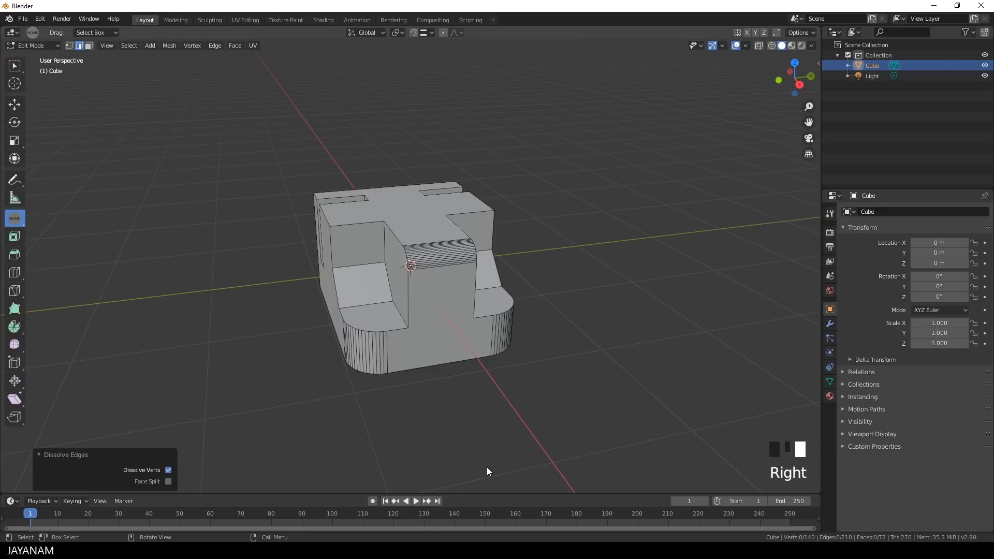
key("ctrl+s")
Step: Switch to Object Mode and show the block in wireframe from the right orthographic view
middle_click_drag(617, 357, 586, 337)
key("Tab")
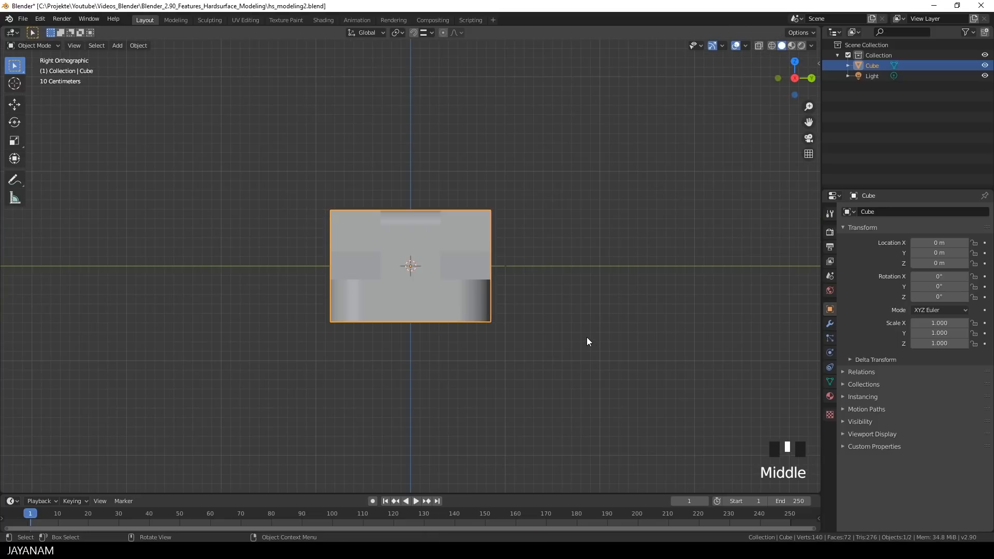
left_click(772, 45)
scroll(519, 238, "up", 2)
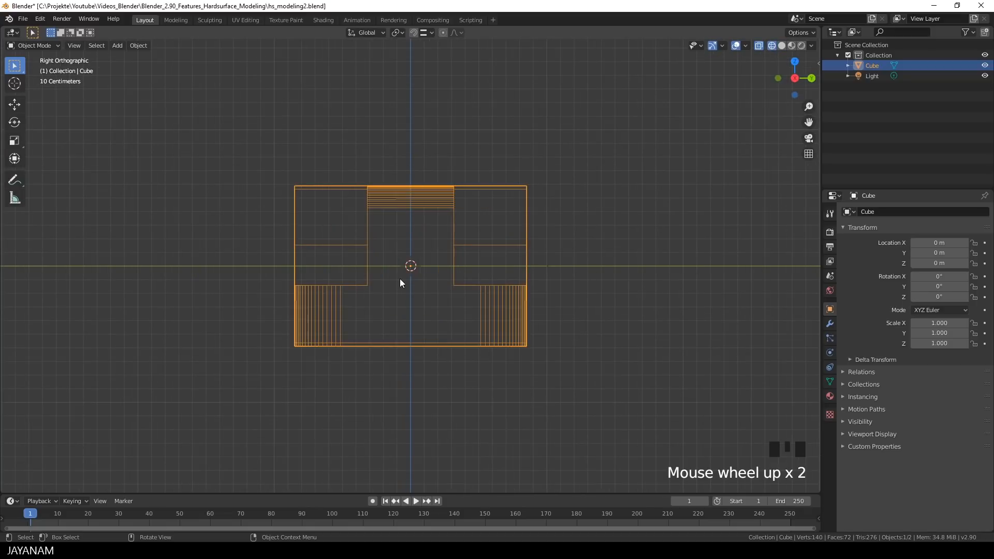
Step: Start JMesh Primitive Mode with the Rectangle primitive and the Slice operation
key("n")
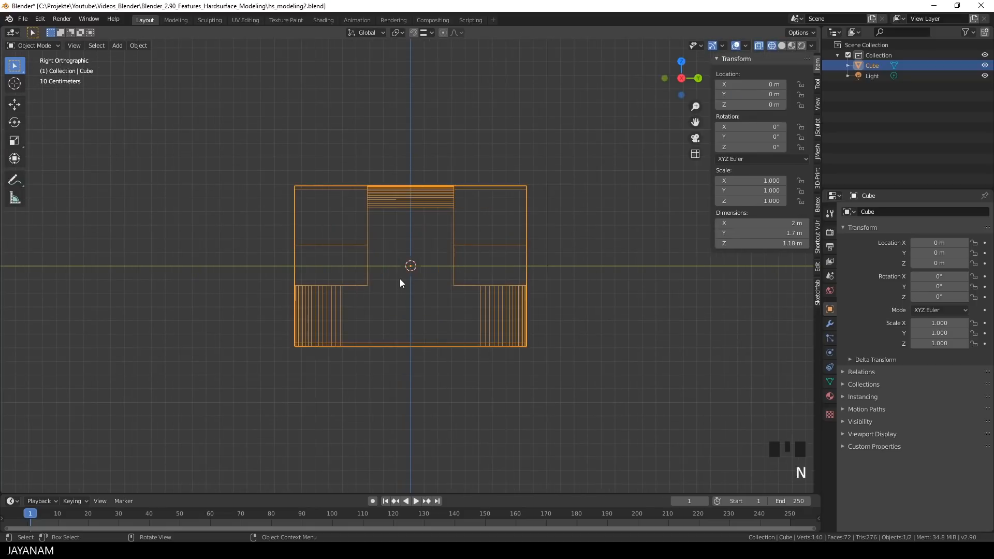
left_click(815, 152)
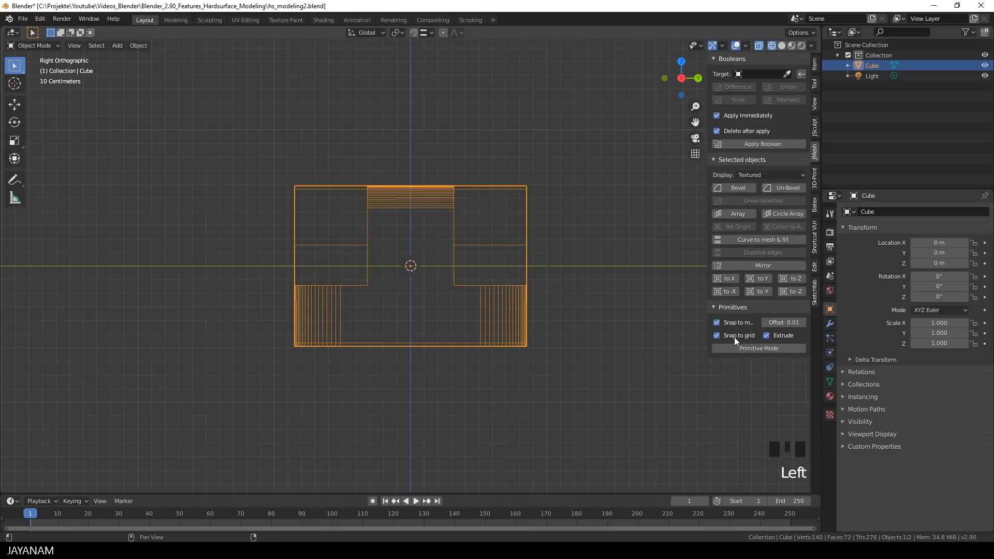
left_click(744, 349)
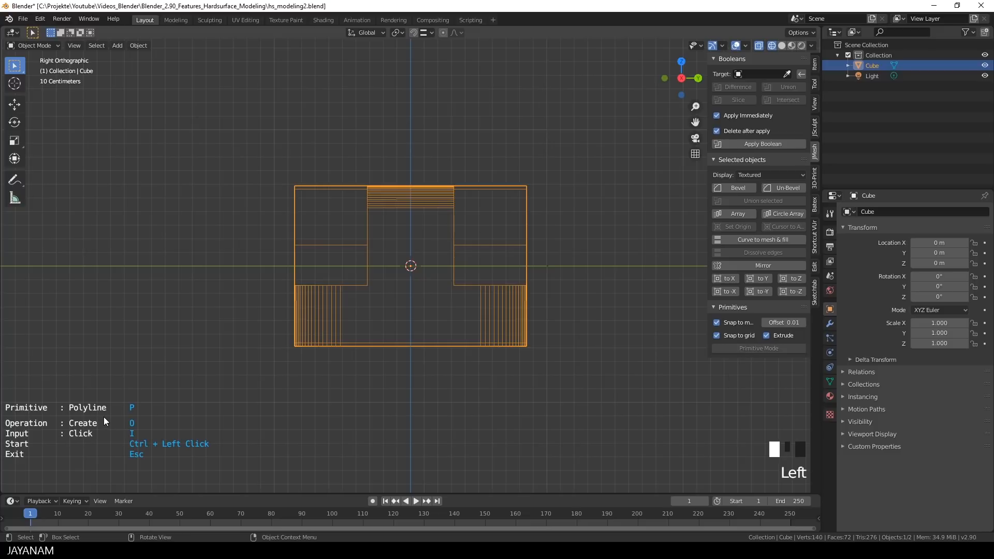
key("p")
key("p")
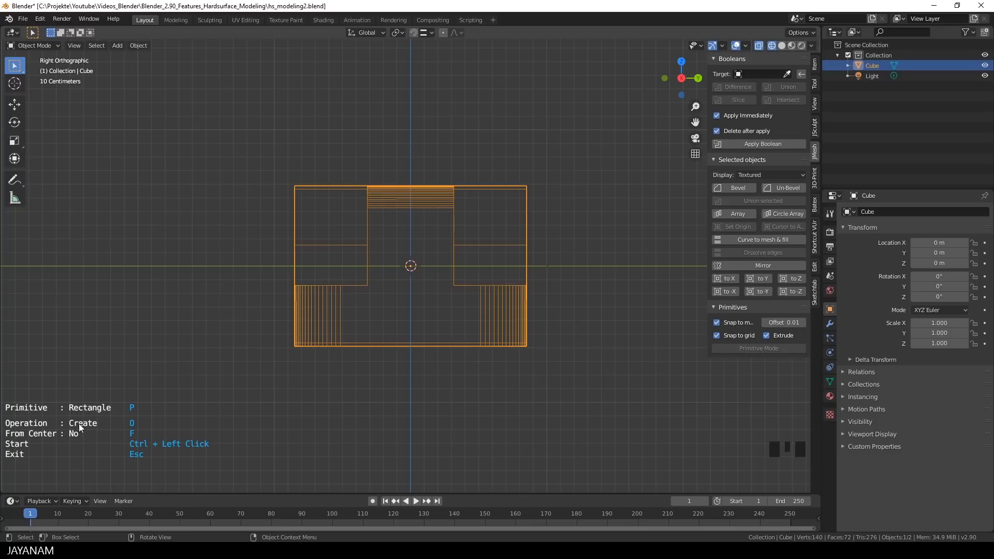
key("o")
key("o")
Step: Draw a 0.2 by 0.5 slicing rectangle across the centre of the block's upper edge, and extrude it into the block
left_click(399, 241, "ctrl")
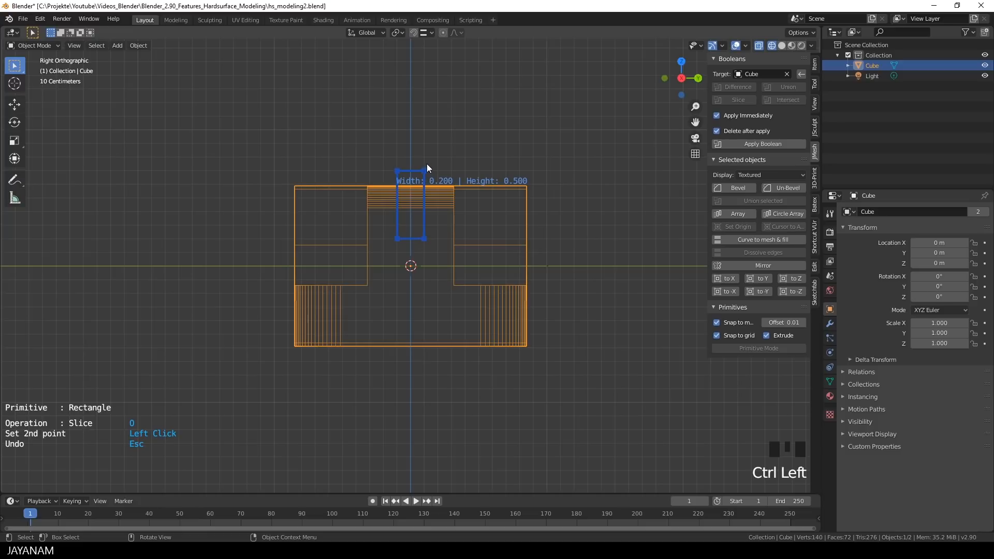
left_click(427, 164)
scroll(457, 188, "down", 3)
middle_click_drag(550, 211, 414, 294)
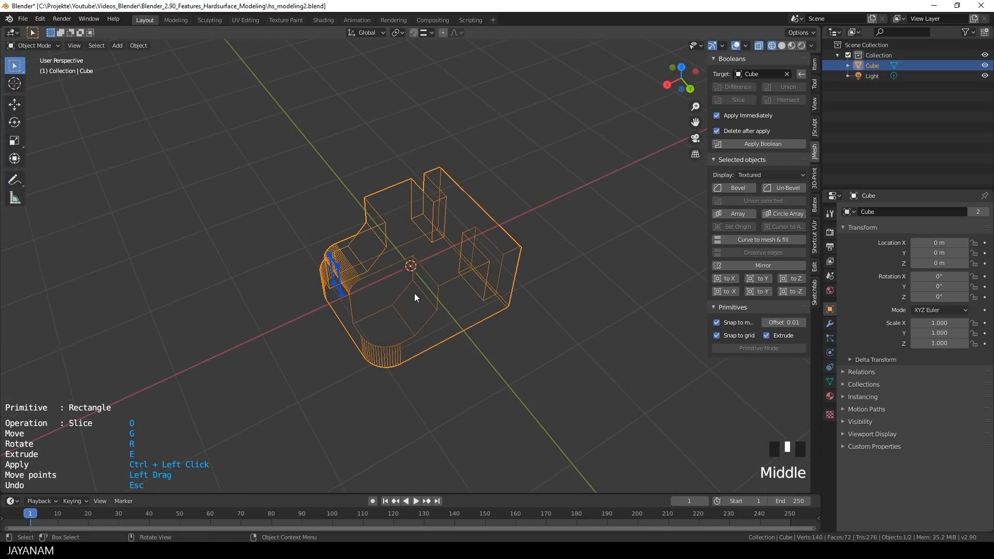
key("e")
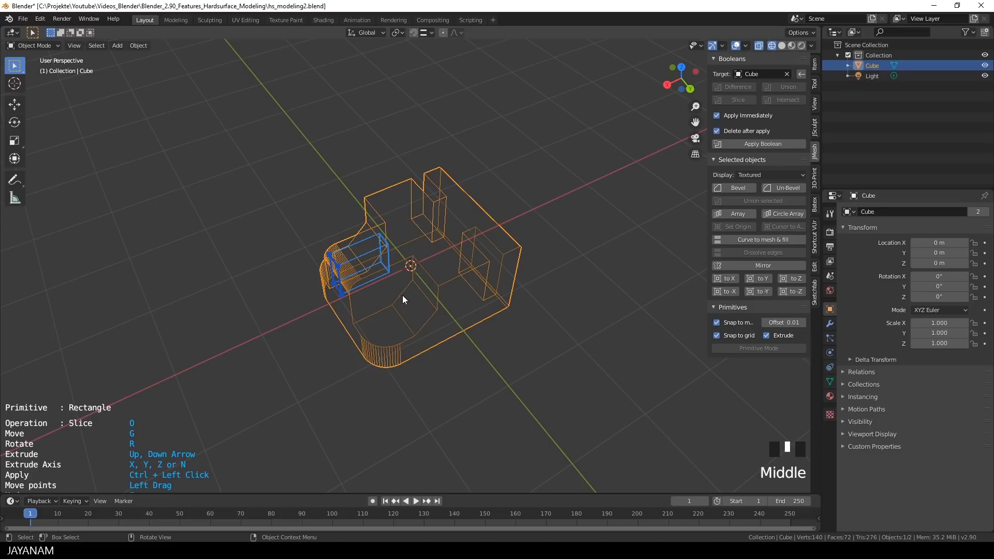
left_click(405, 295)
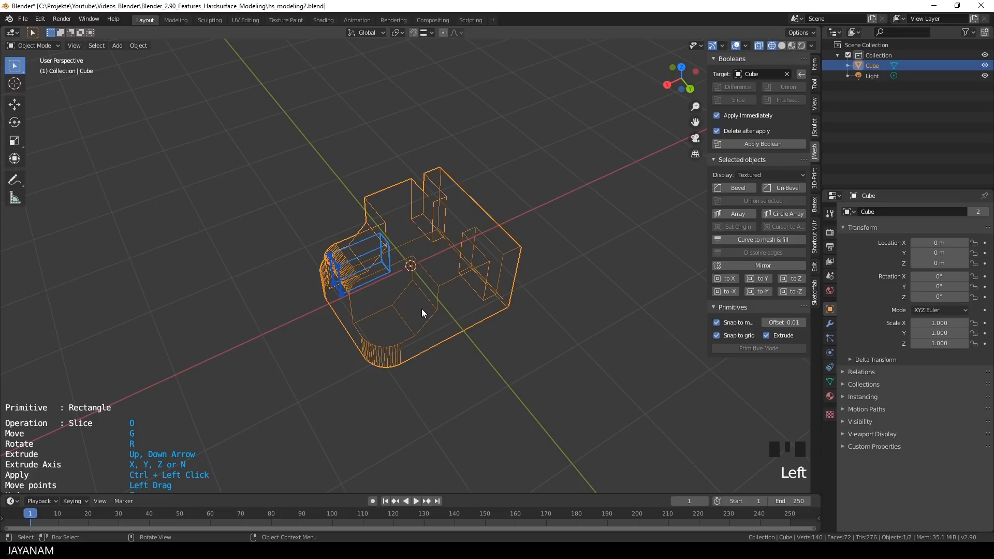
Step: Slice the block at its upper edge, move the slicing rectangle straight down to the block's lower edge, and slice there too
left_click(422, 309, "ctrl")
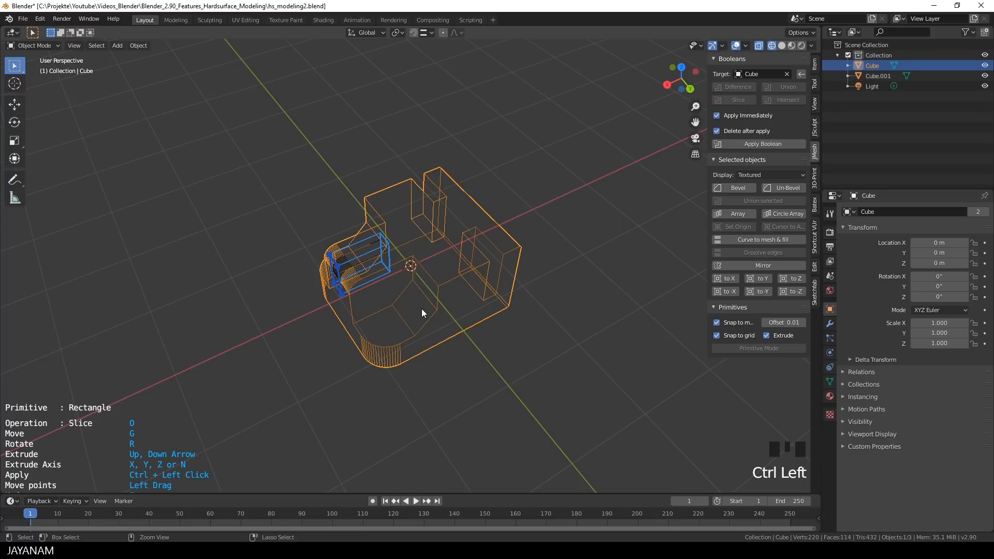
middle_click_drag(413, 333, 526, 267)
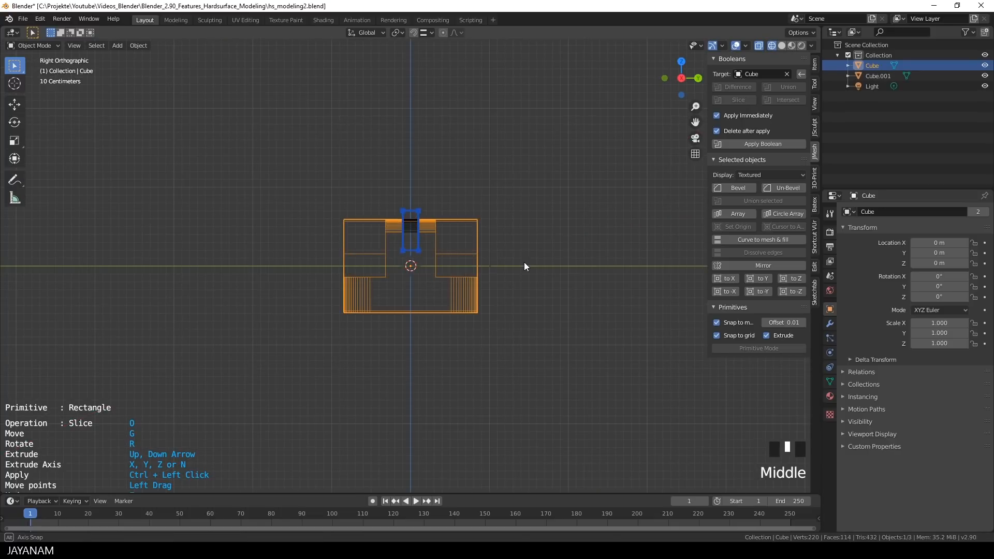
scroll(501, 291, "up", 2)
key("g")
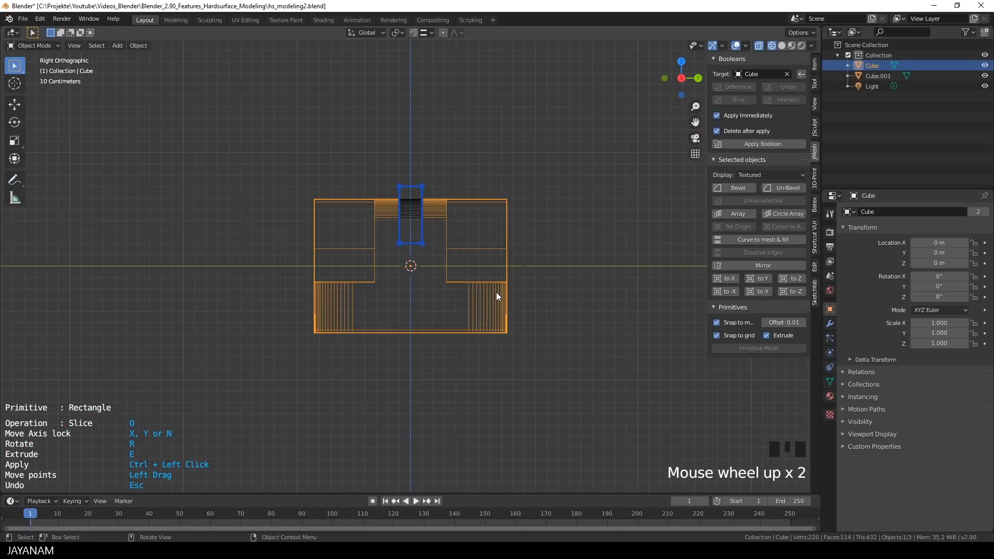
left_click(502, 415)
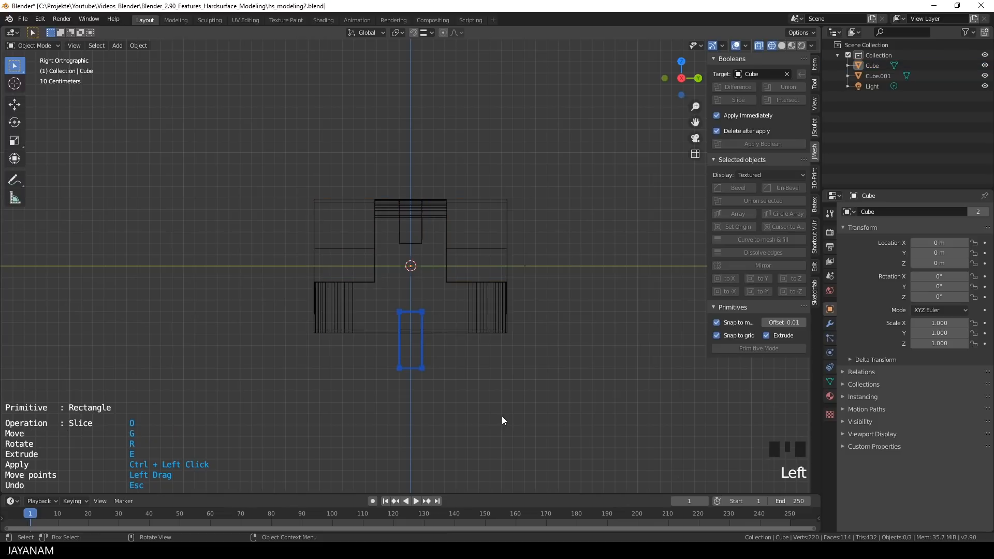
left_click(459, 350, "ctrl")
middle_click_drag(477, 354, 521, 365)
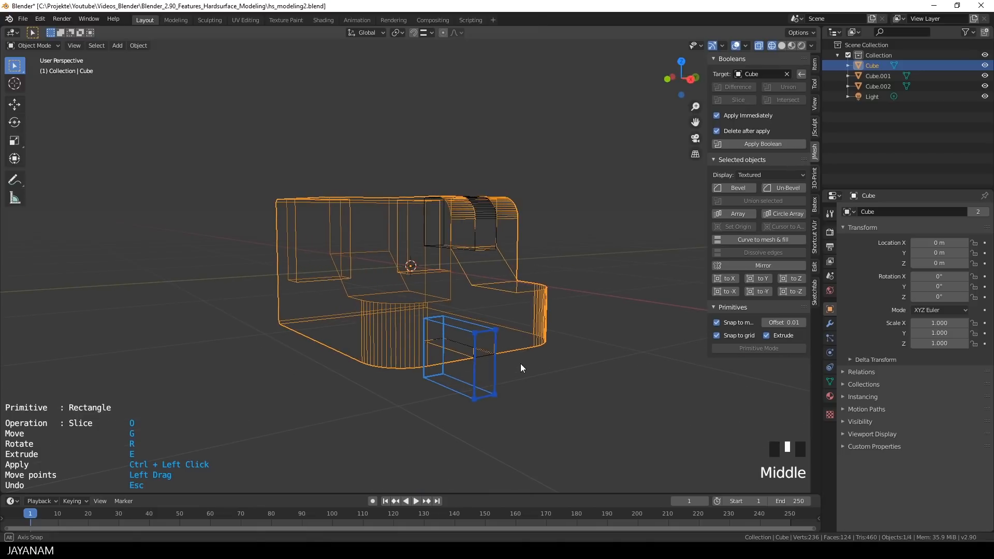
Step: Discard the drawn rectangle, turn off X-ray, and display the block in solid shading
key("Escape")
mouse_move(588, 365)
middle_mouse_down()
mouse_move(626, 371)
mouse_move(595, 371)
middle_mouse_up()
left_click(759, 46)
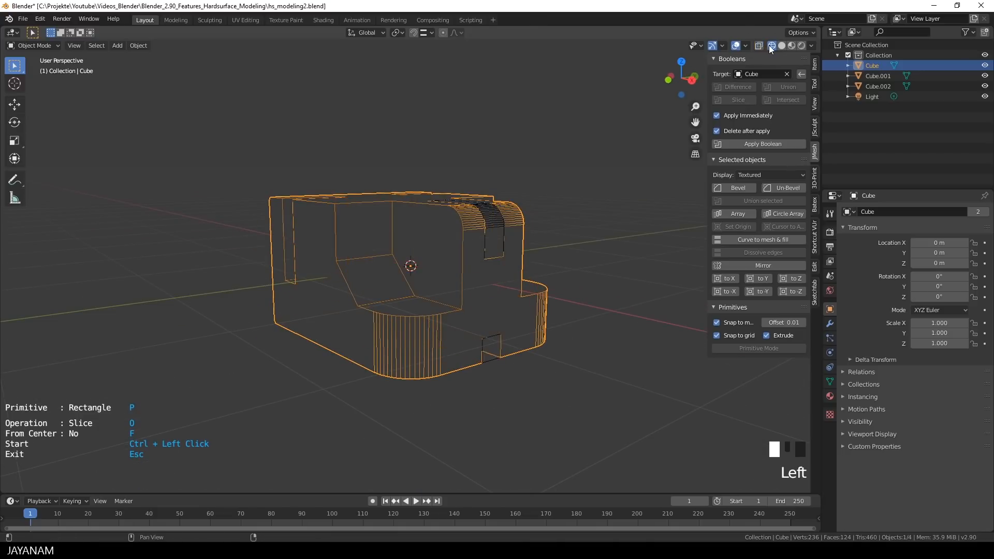
left_click(784, 45)
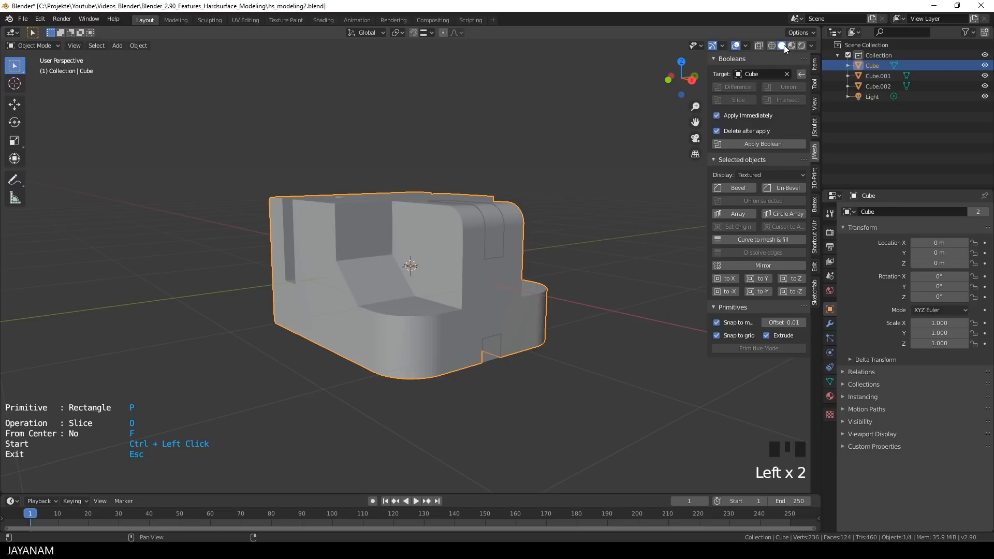
Step: Select the upper and lower sliced pieces at the front of the block and join them into one object
middle_click_drag(621, 184, 395, 347)
left_click(380, 346)
left_click(385, 223)
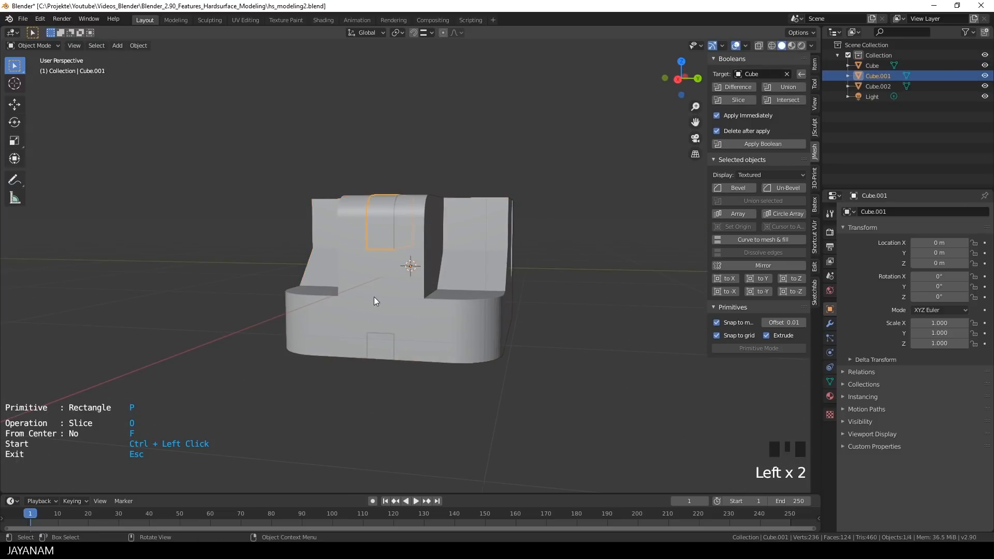
left_click(406, 308)
left_click(381, 226)
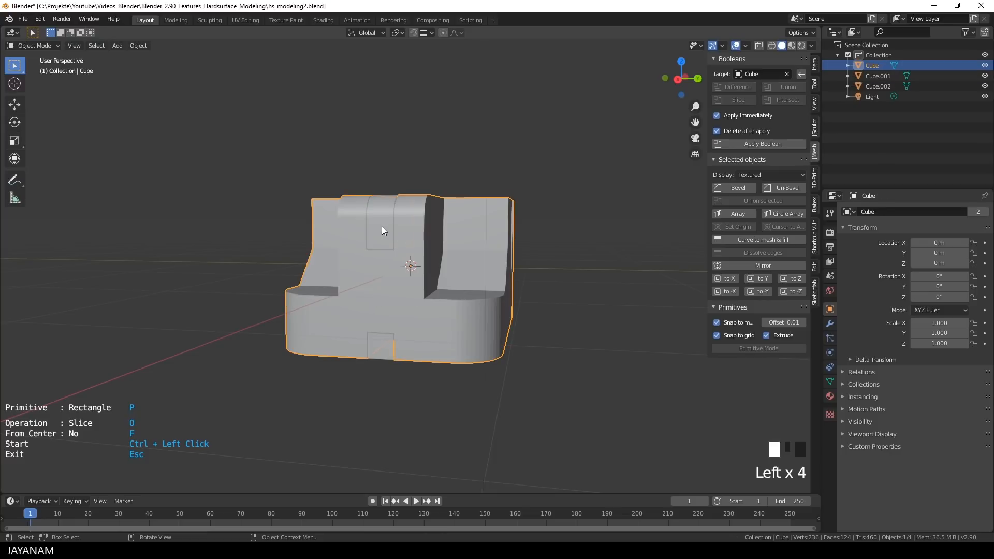
left_click(379, 348, "shift")
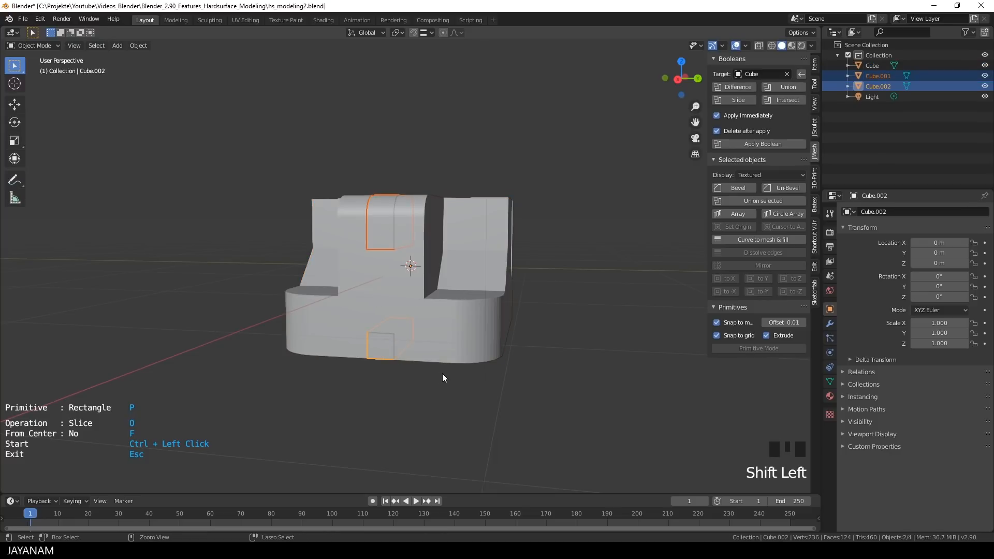
key("ctrl+j")
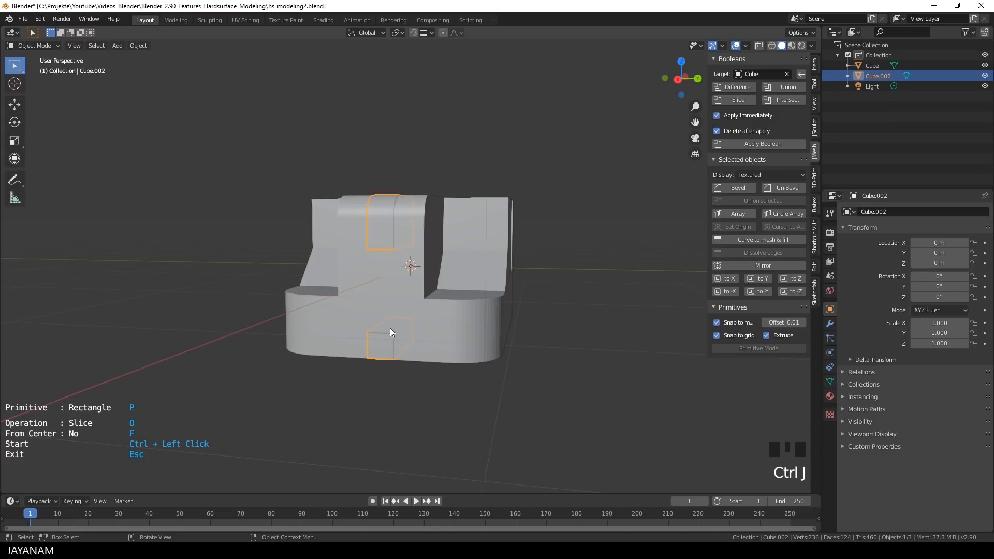
Step: In Edit Mode, bevel four end edges of the joined slice pieces with 1 segment and an offset of 0.0178 m
middle_click_drag(389, 330, 421, 353)
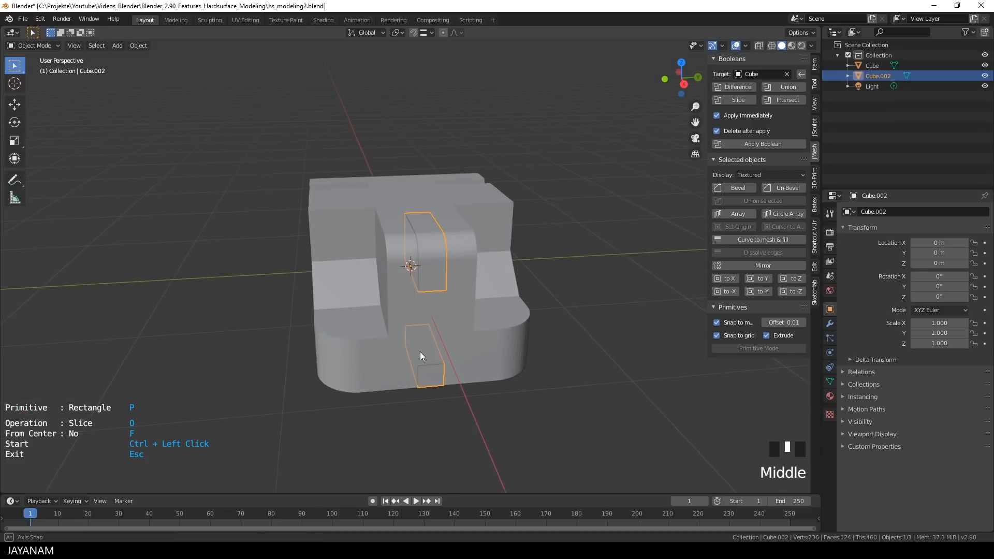
key("Tab")
middle_click_drag(467, 222, 438, 246)
left_click(416, 227)
left_click(422, 263, "shift")
scroll(447, 247, "up", 3)
left_click(447, 247, "shift")
left_click(437, 245, "shift")
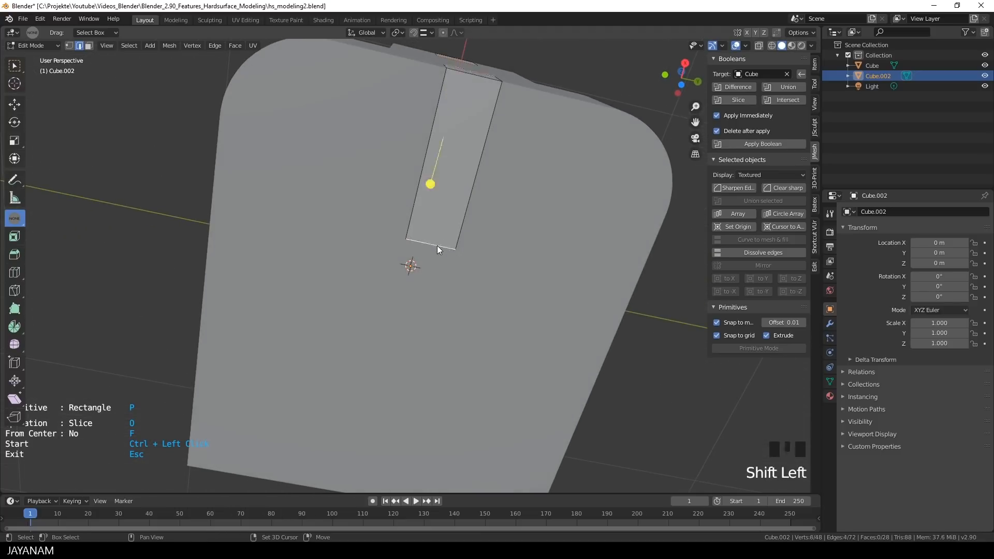
key("ctrl+b")
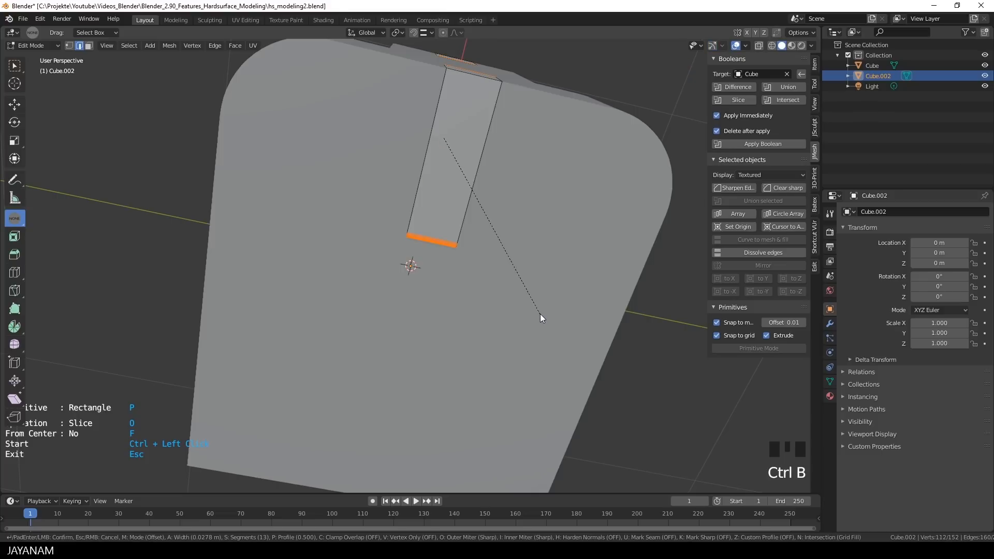
scroll(539, 314, "down", 12)
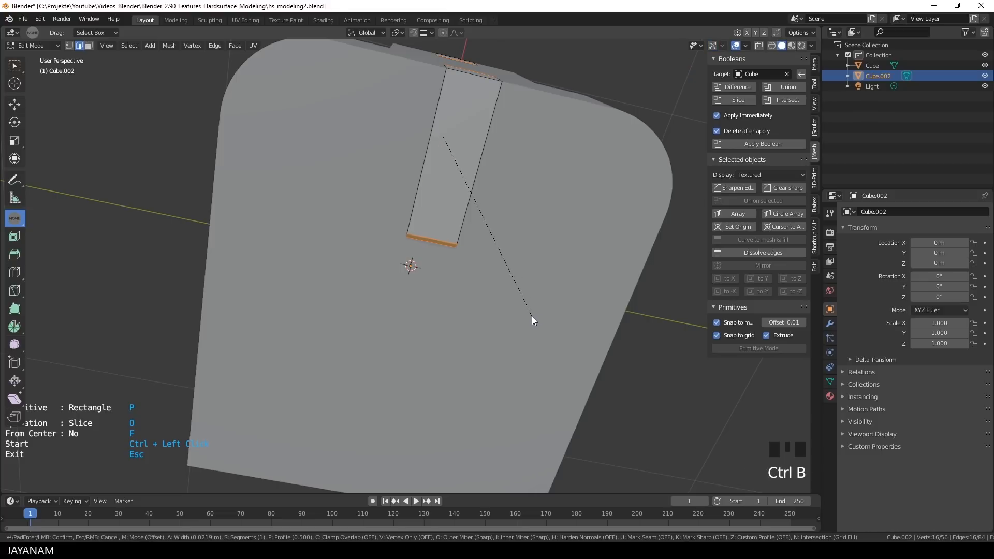
left_click(530, 315)
Step: Return to Object Mode, save the file, and leave JMesh Primitive Mode
middle_click_drag(573, 153, 587, 275)
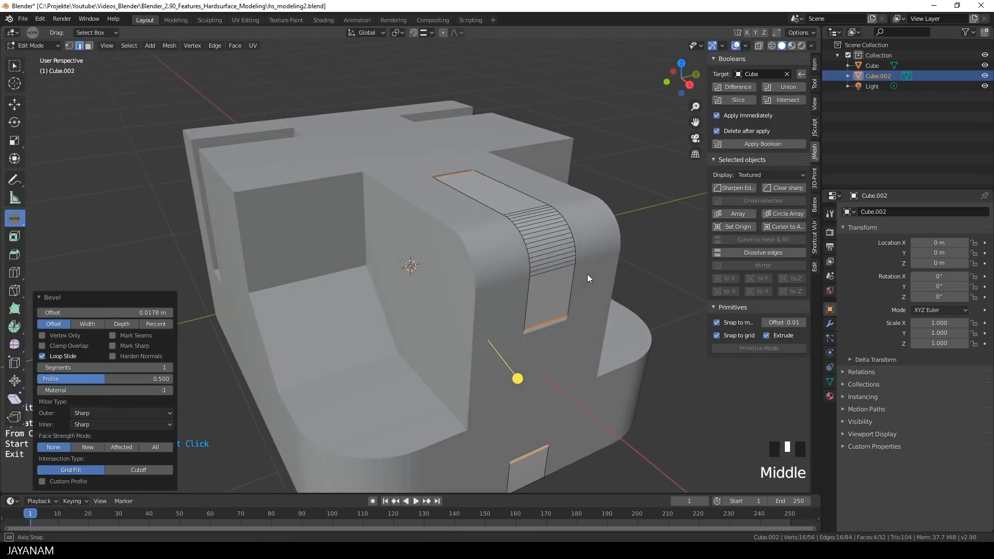
scroll(580, 278, "down", 4)
key("Tab")
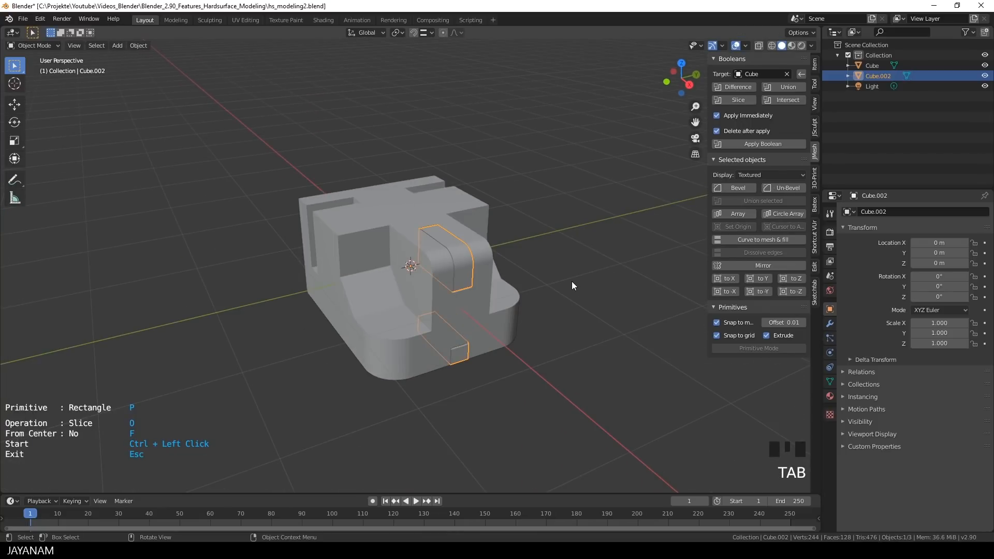
key("ctrl+s")
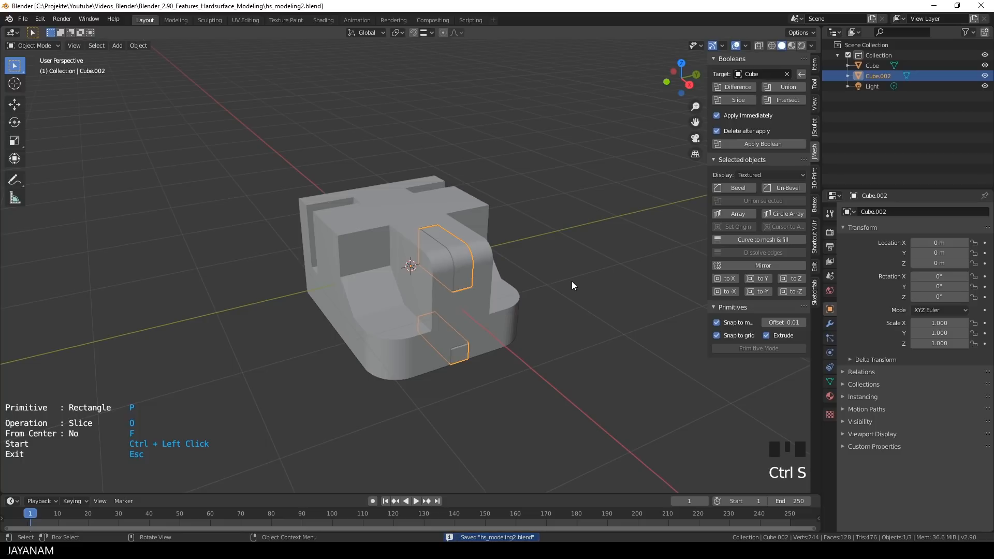
key("Escape")
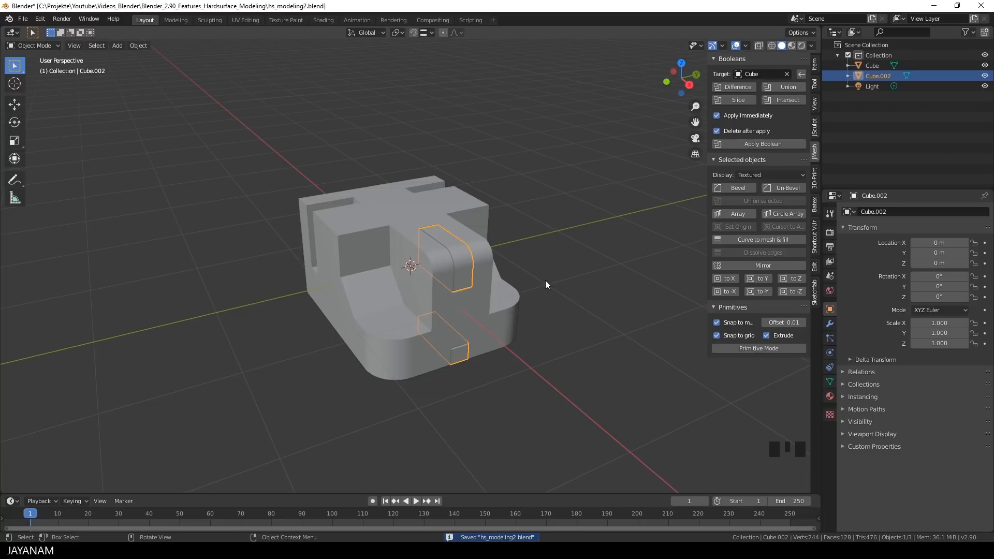
Step: Turn off grid snapping and start Primitive Mode on the main block in a front orthographic wireframe view
left_click(717, 336)
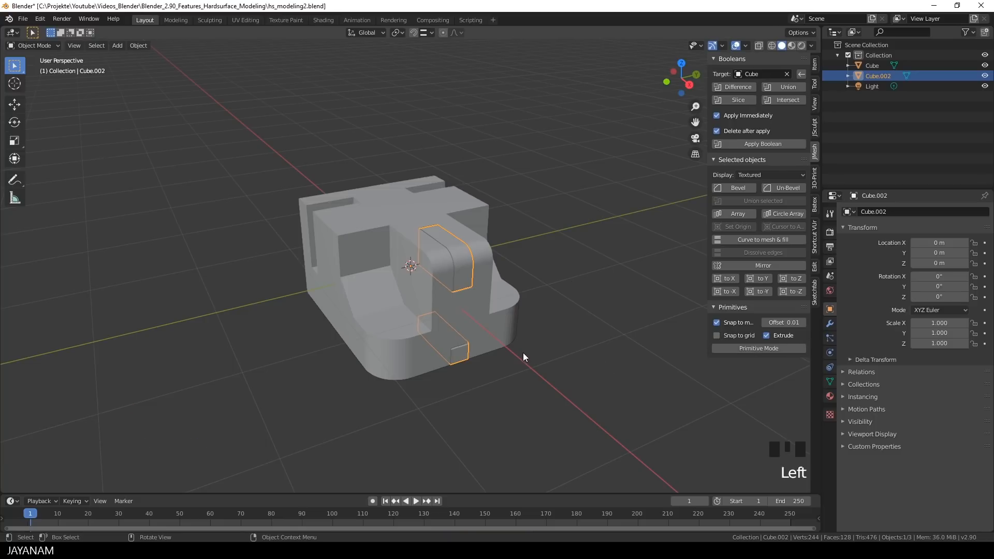
middle_click_drag(490, 334, 548, 277)
left_click(450, 298)
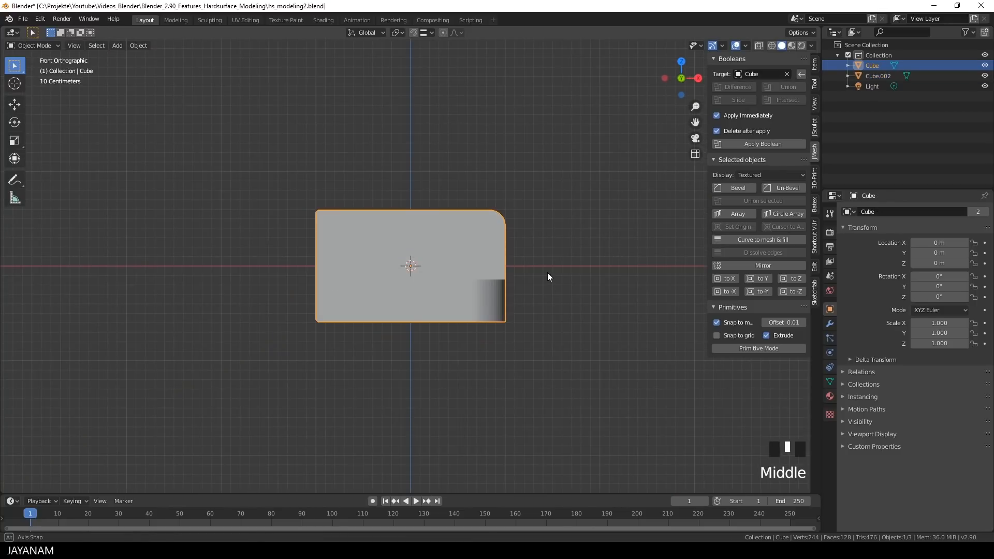
left_click(771, 45)
left_click(763, 347)
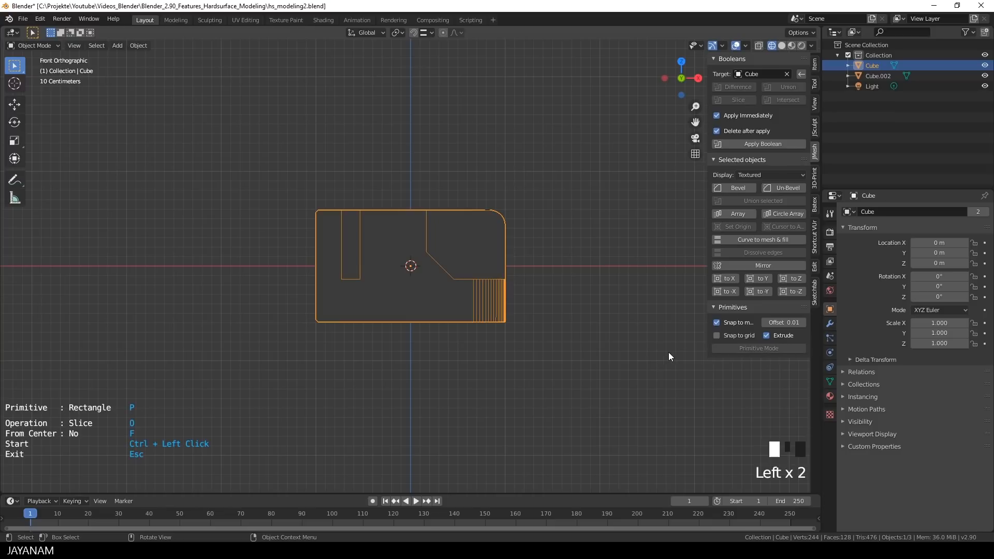
Step: Set the JMesh primitive to Circle and its boolean operation to Difference
key("p")
key("p")
key("p")
key("p")
key("p")
key("p")
key("p")
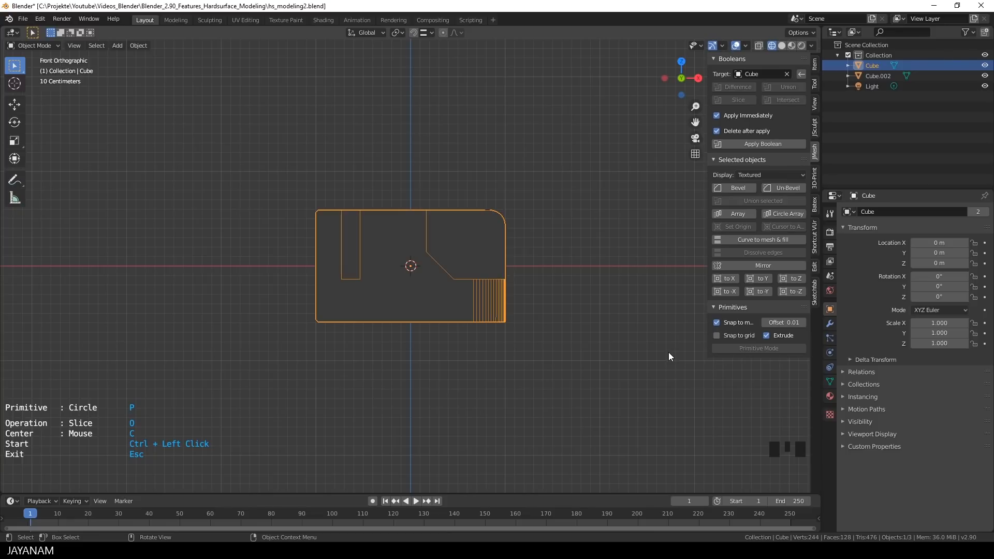
key("o")
key("o")
Step: Draw a circle with a radius of about 0.07 near the block's upper rounded corner and cut it through the block
scroll(512, 215, "up", 2)
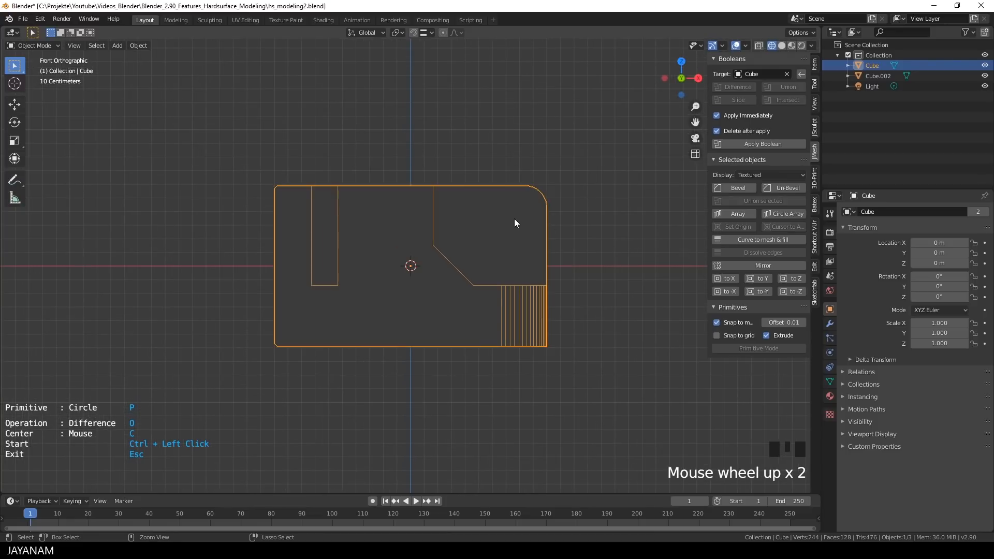
left_click(514, 217, "ctrl")
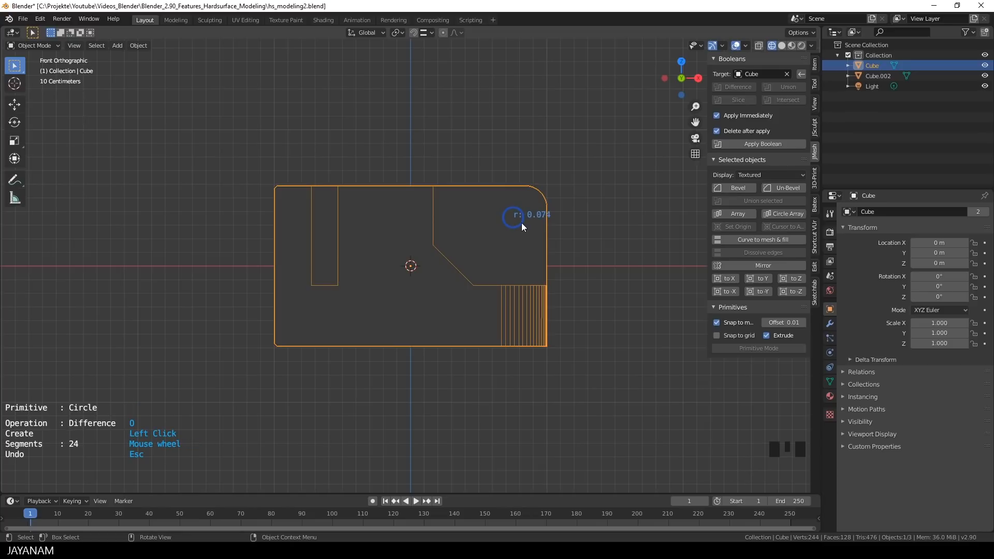
left_click(523, 223)
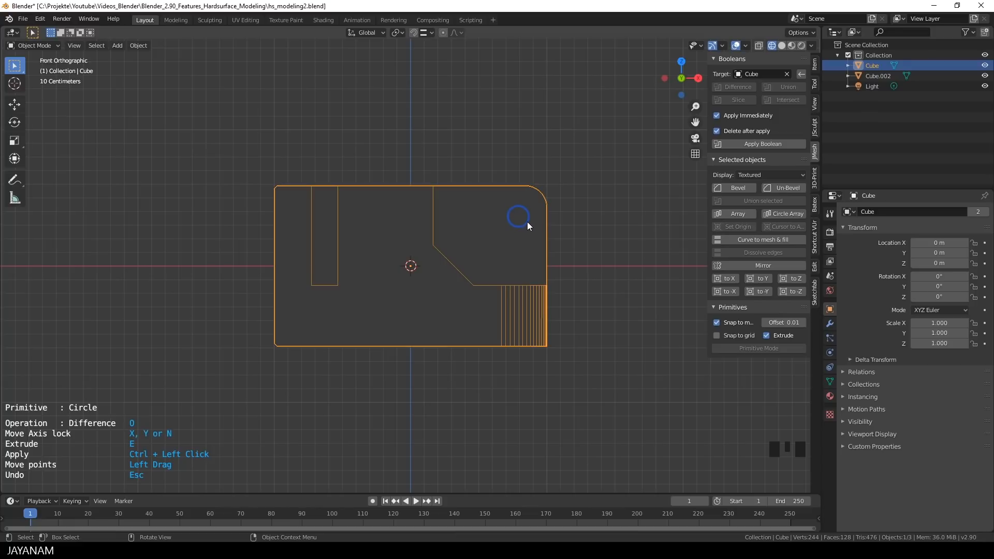
left_click(528, 222)
left_click(581, 240, "ctrl")
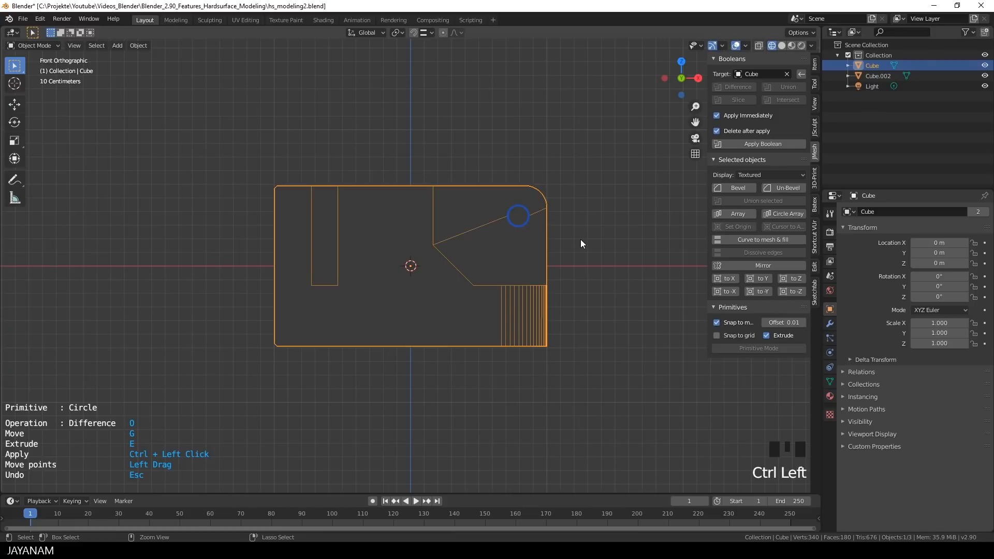
Step: In right orthographic view, cut a circular hole of about 0.065 radius through the wall behind the upper side recess
scroll(597, 241, "down", 4)
mouse_move(598, 241)
middle_mouse_down()
mouse_move(536, 262)
mouse_move(382, 259)
mouse_move(497, 271)
mouse_move(458, 245)
middle_mouse_up()
key("Escape")
scroll(458, 244, "up", 5)
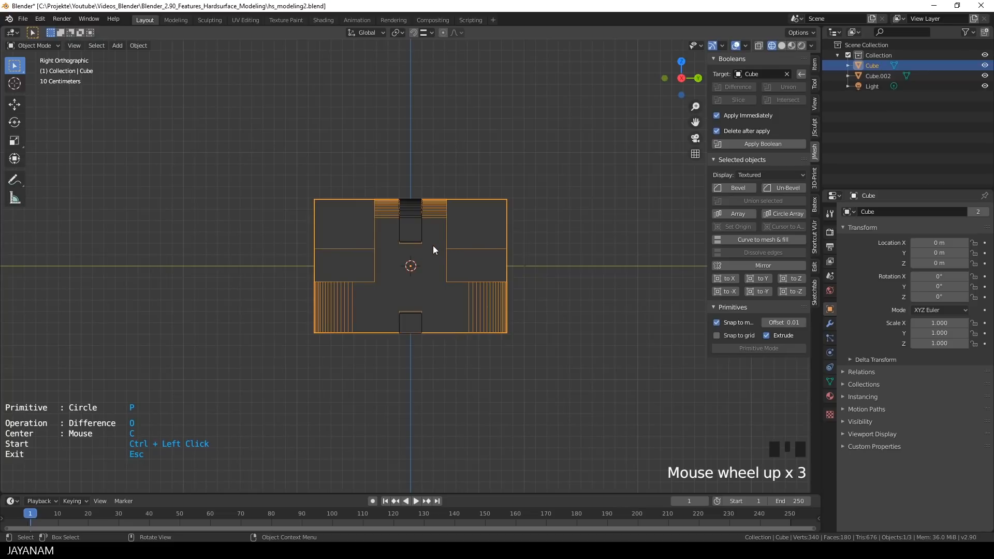
key("ctrl")
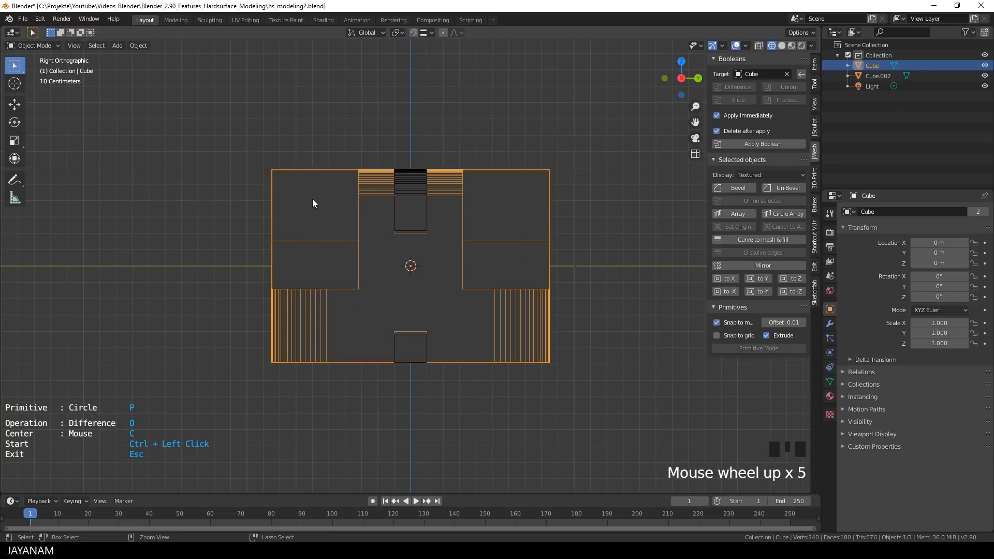
left_click(312, 198, "ctrl")
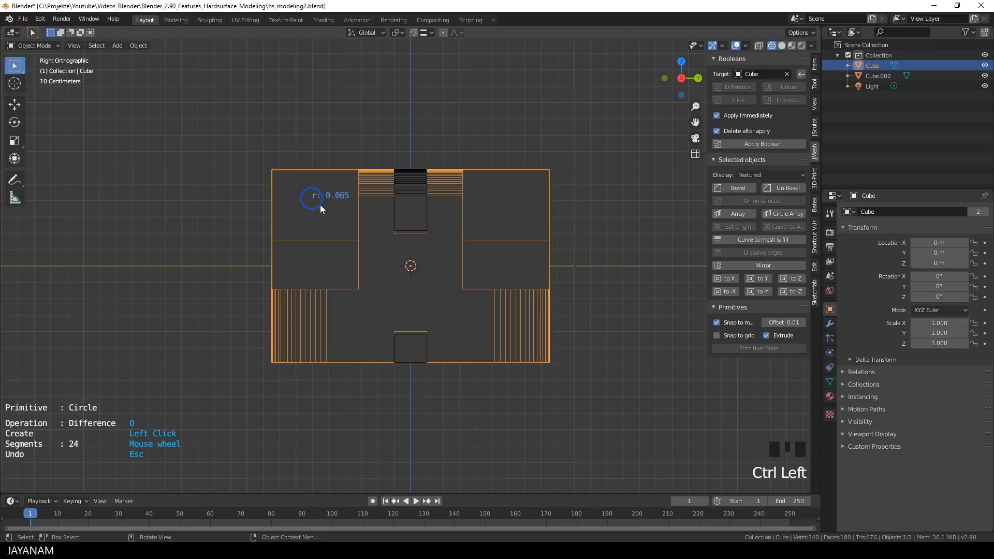
left_click(320, 206)
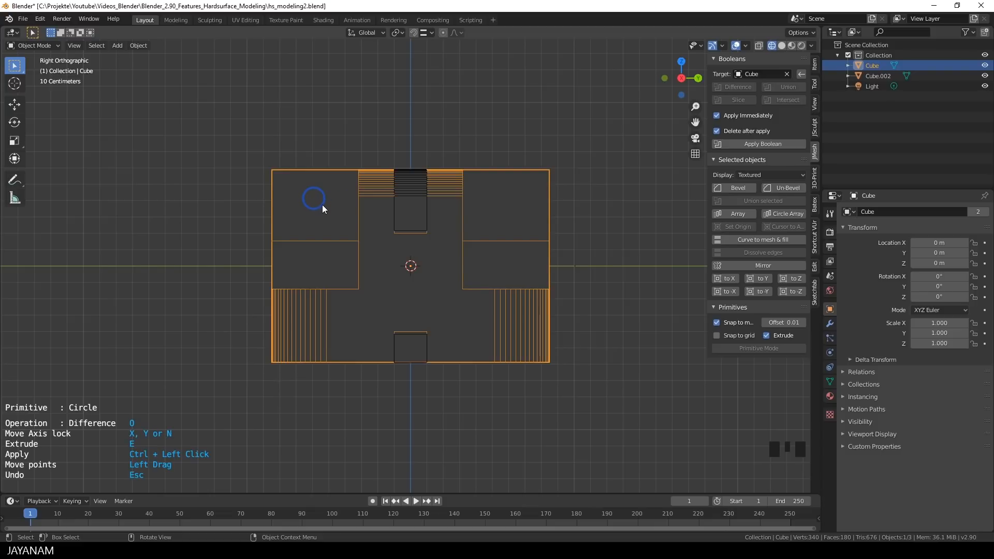
key("Escape")
Step: Show the block in Material Preview shading and symmetrize its whole mesh from -Y to +Y
mouse_move(350, 216)
middle_mouse_down()
mouse_move(378, 244)
mouse_move(478, 247)
mouse_move(406, 243)
mouse_move(694, 107)
middle_mouse_up()
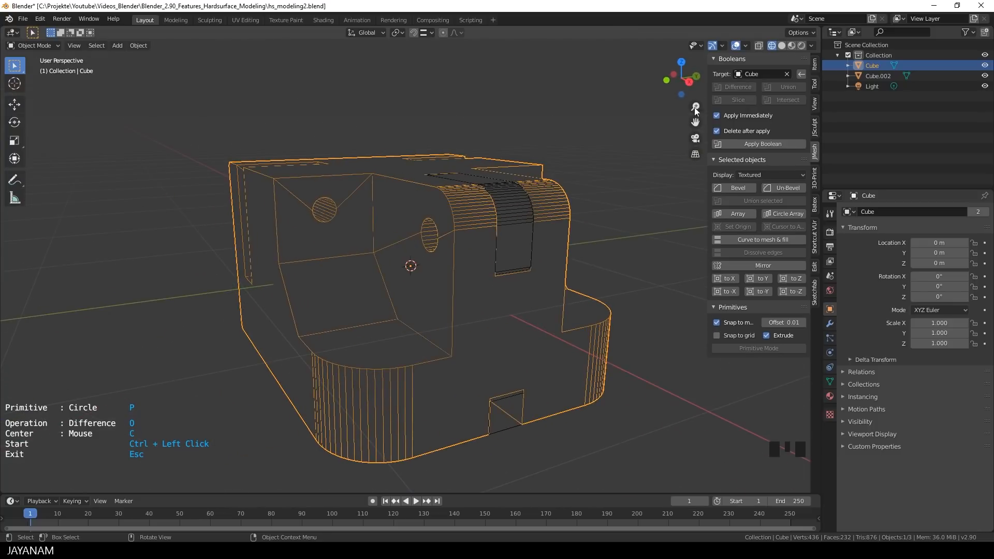
left_click(788, 45)
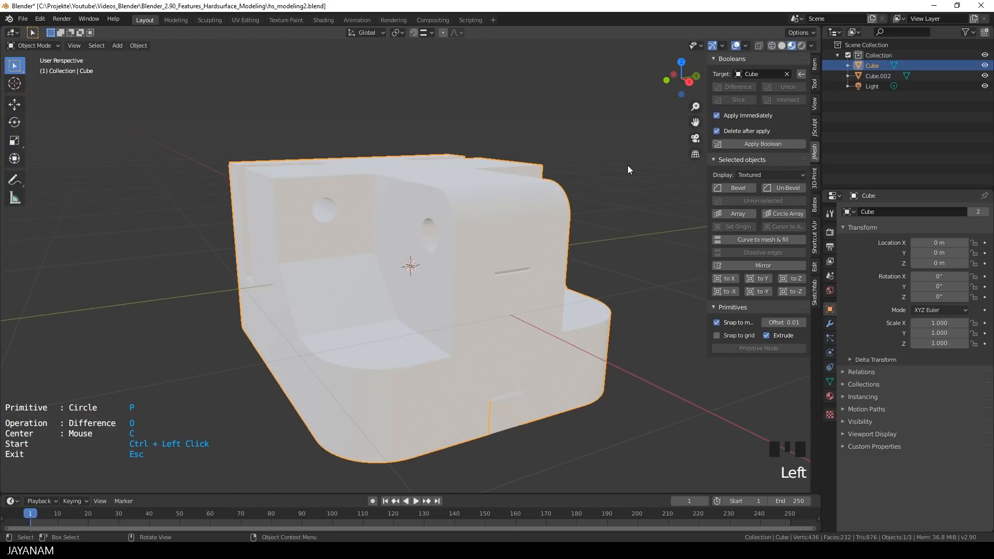
key("Tab")
middle_click_drag(588, 197, 581, 217)
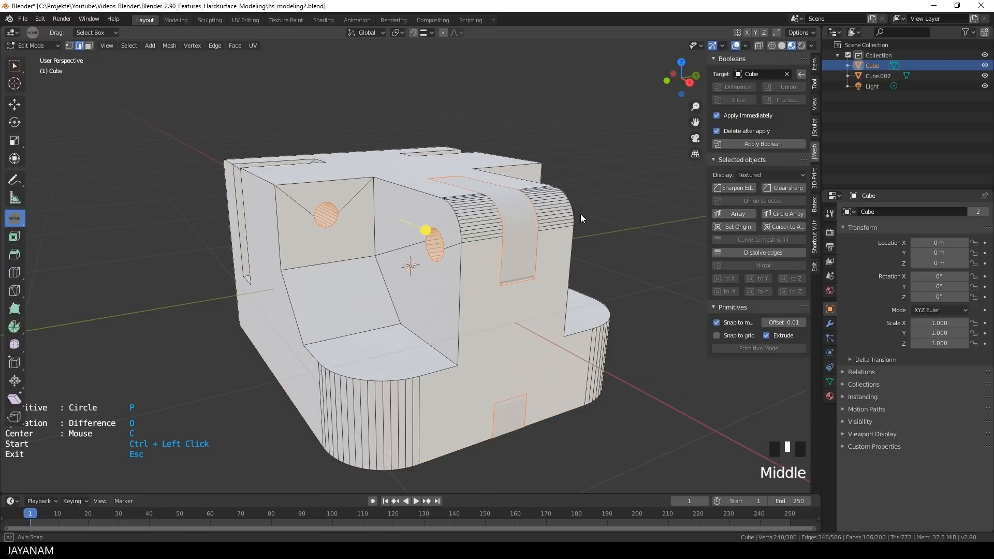
key("a")
key("F3")
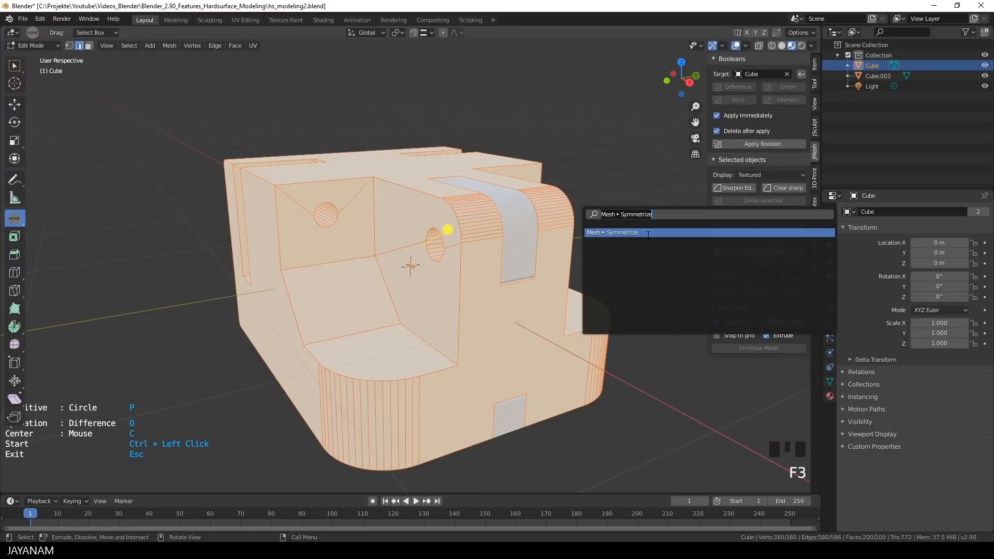
left_click(648, 233)
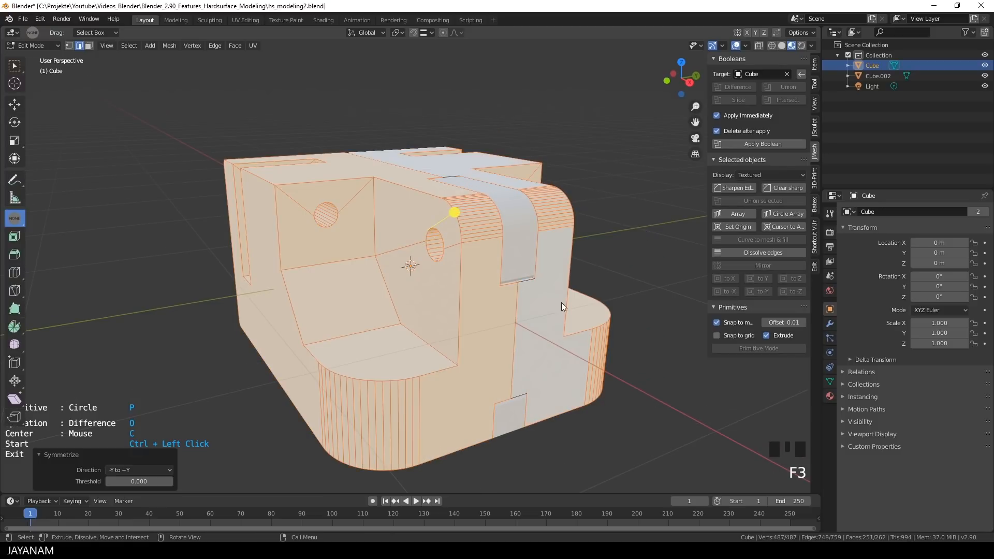
Step: Dissolve the centre seam edges left by the symmetrizing and return the block to Object Mode
triple_click(515, 324)
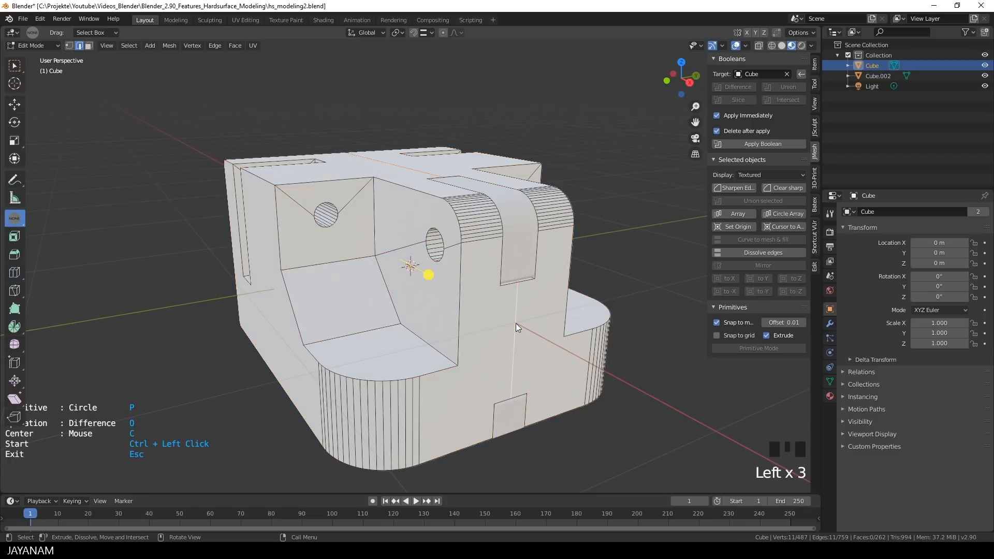
right_click_drag(515, 325, 511, 334)
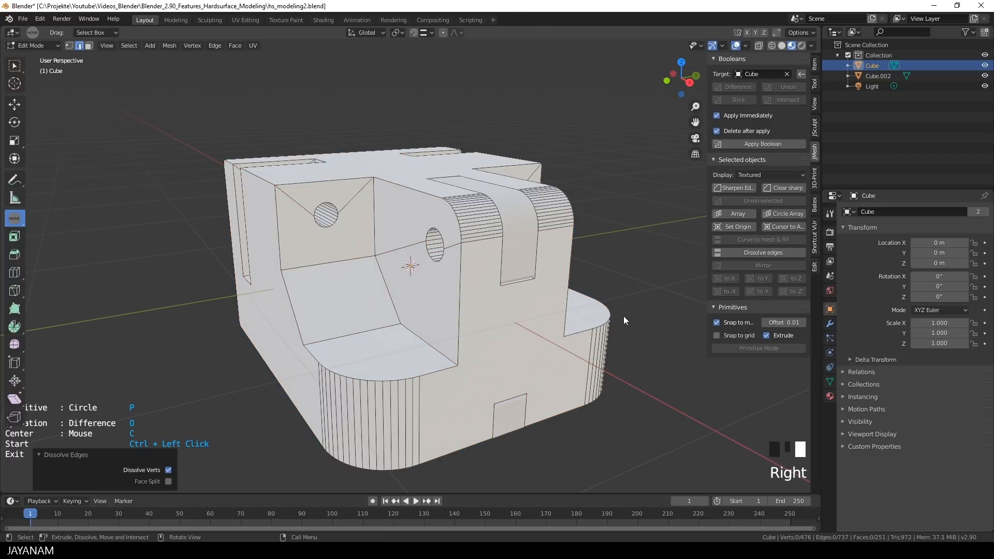
middle_click_drag(624, 317, 587, 300)
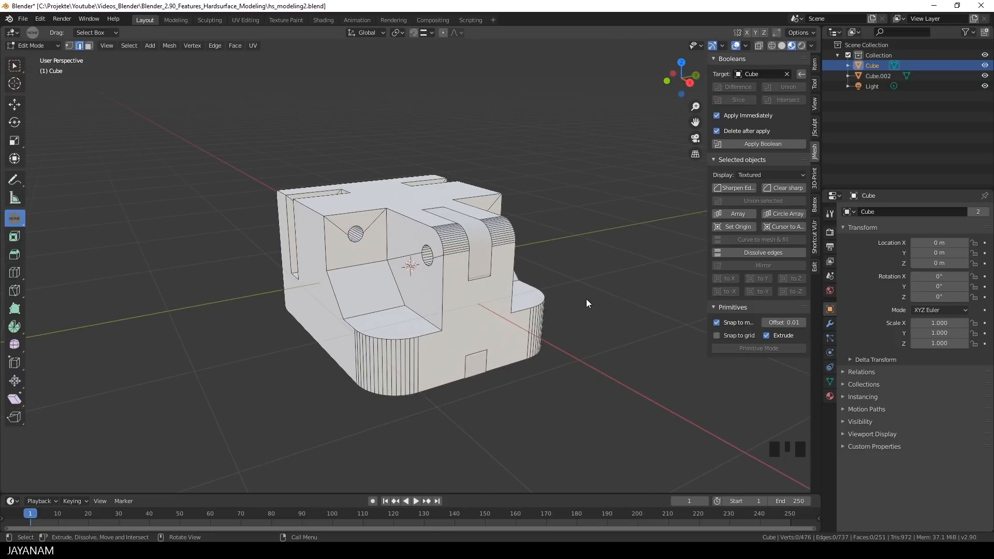
key("Tab")
Step: Darken the base colour of the block's material to a dark grey and set its roughness to 0.317
left_click(454, 300)
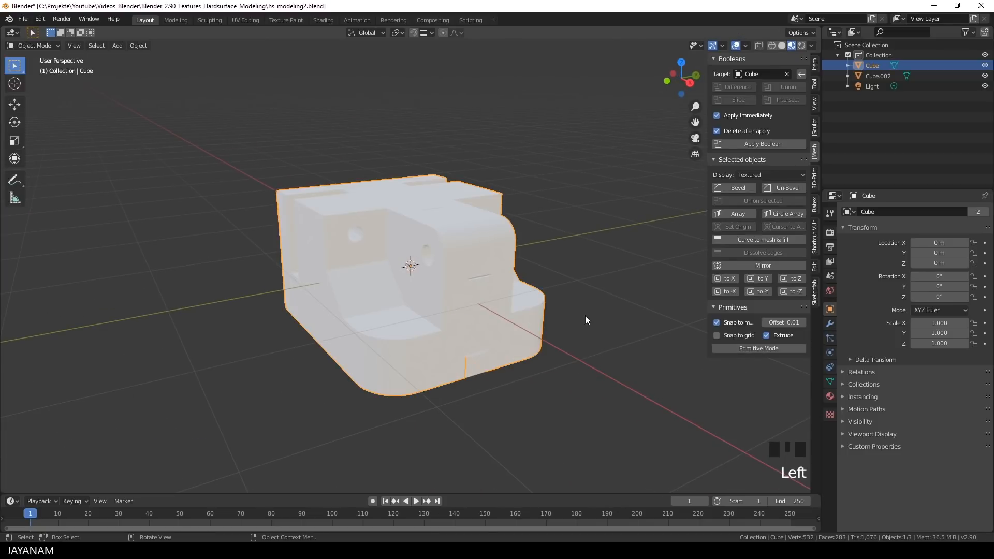
left_click(830, 396)
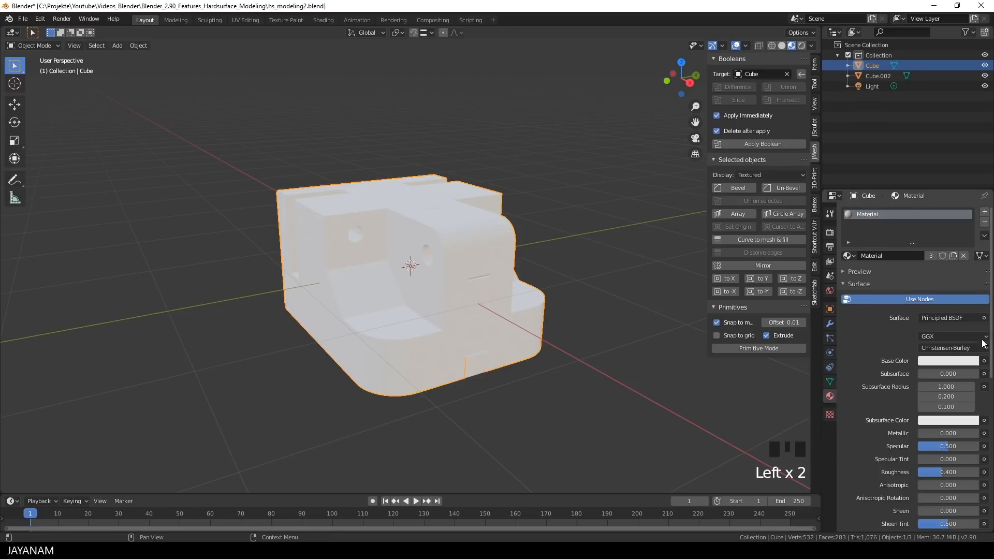
left_click(937, 360)
left_click_drag(971, 227, 970, 276)
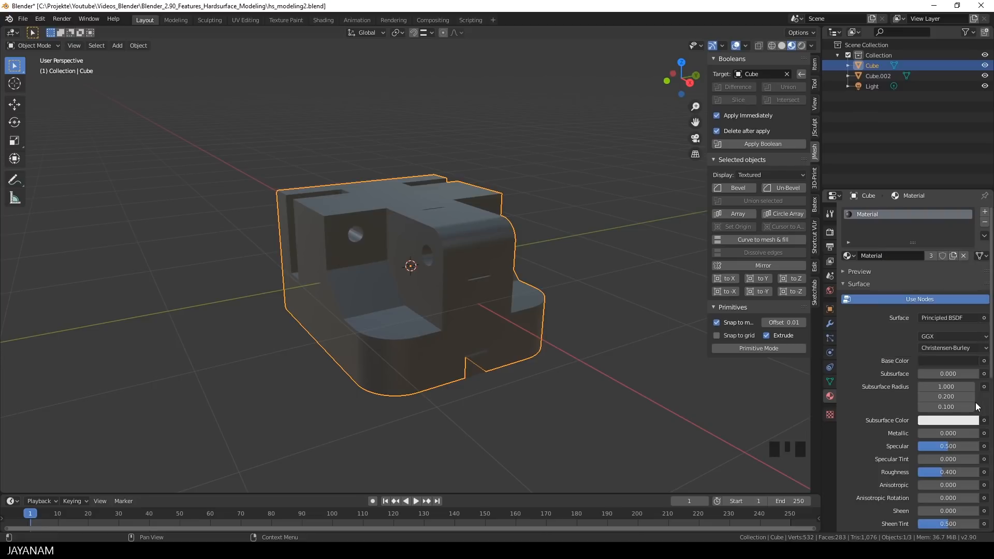
left_click_drag(937, 472, 932, 472)
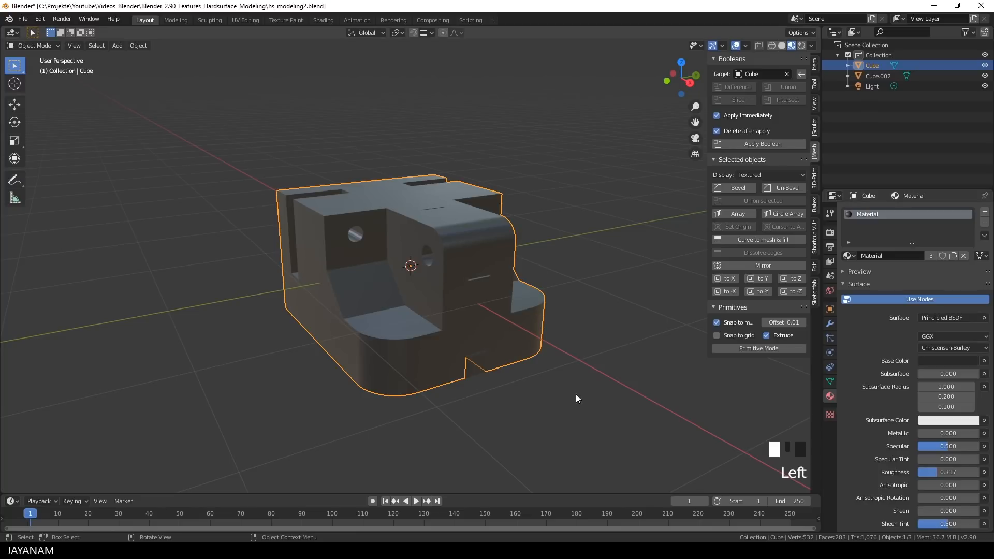
Step: Replace the shared material on the sliced centre inserts with a new separate material
left_click(482, 262)
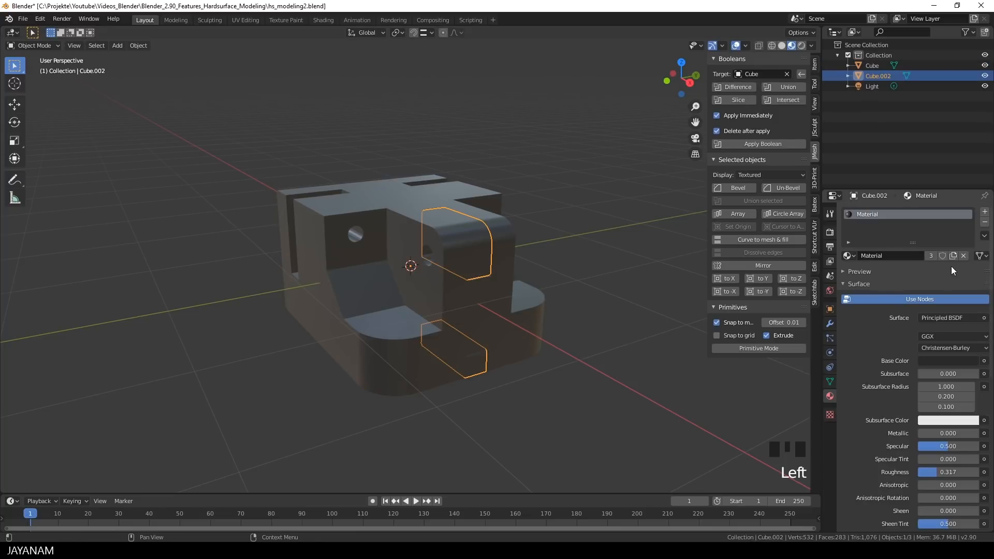
left_click(985, 222)
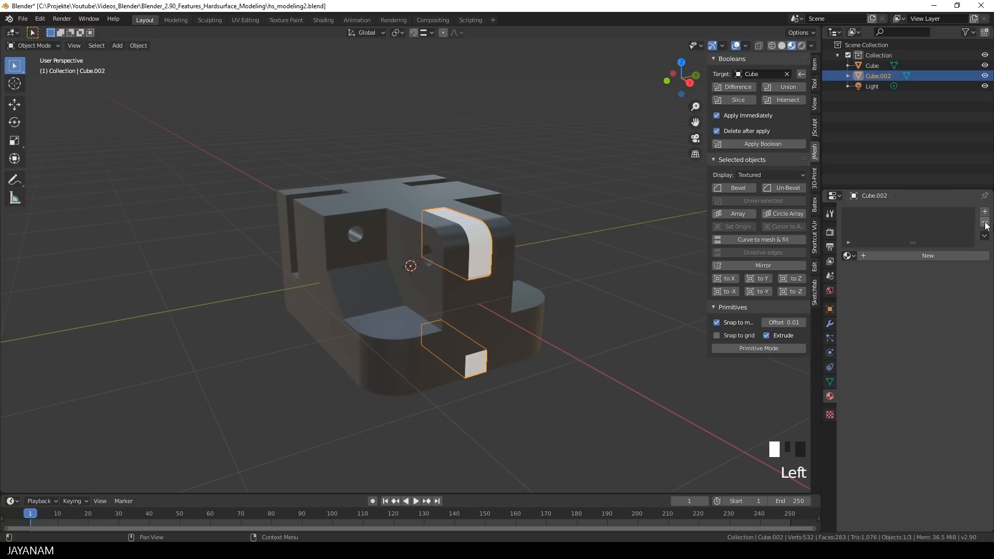
left_click(870, 255)
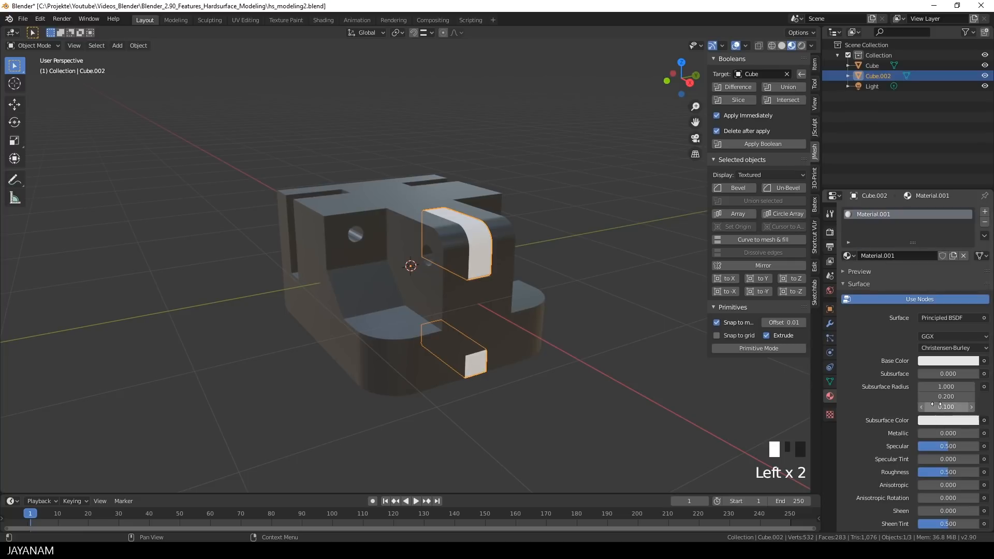
Step: Set the insert material's Metallic to 1.000 and Roughness to 0.333, and save the file
left_click(948, 433)
key("End")
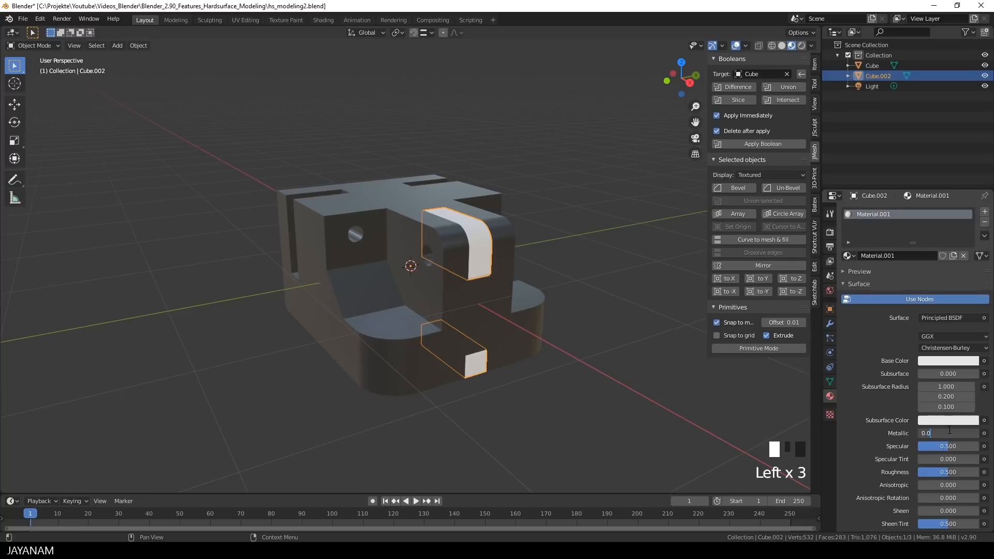
left_click_drag(931, 433, 979, 433)
left_click_drag(948, 472, 937, 473)
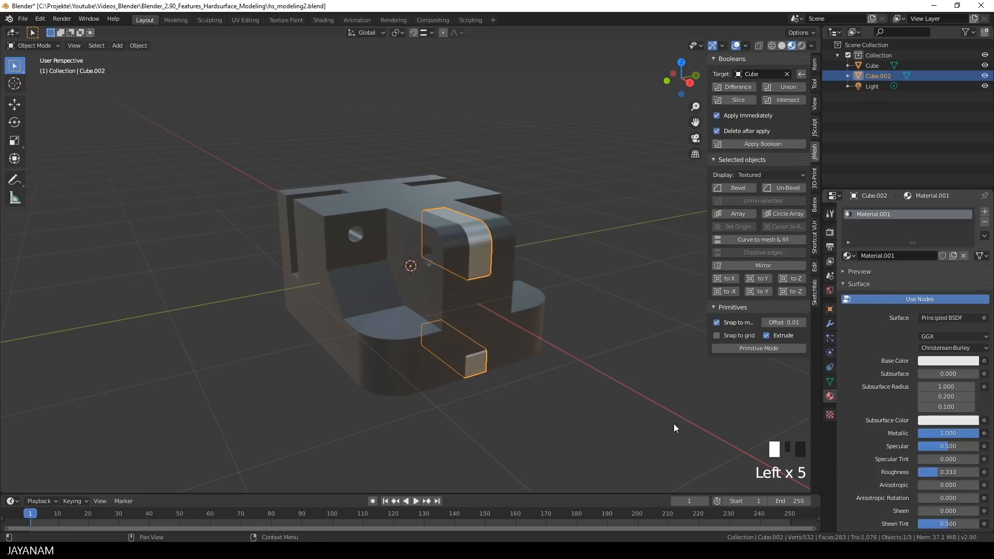
mouse_move(573, 362)
middle_mouse_down()
mouse_move(492, 363)
mouse_move(572, 369)
middle_mouse_up()
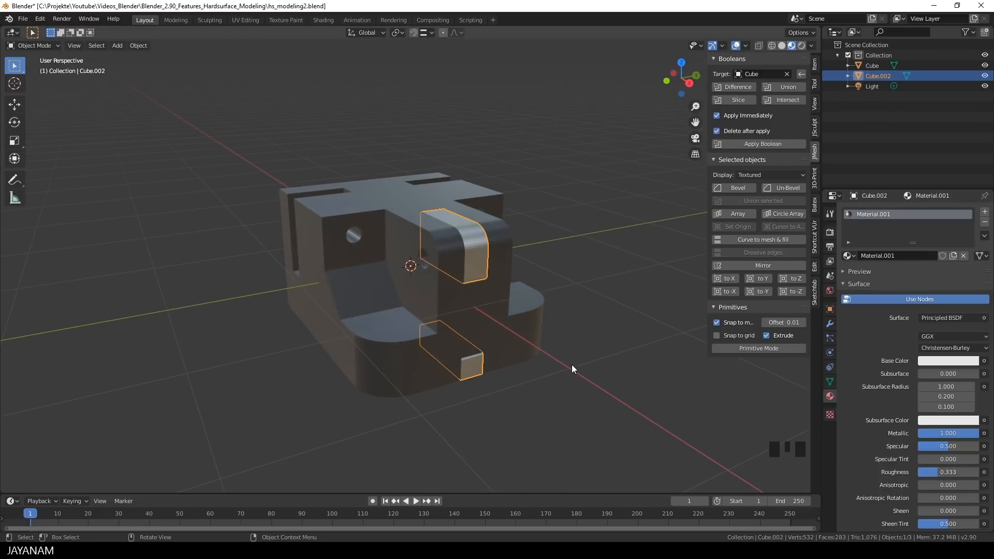
key("ctrl+s")
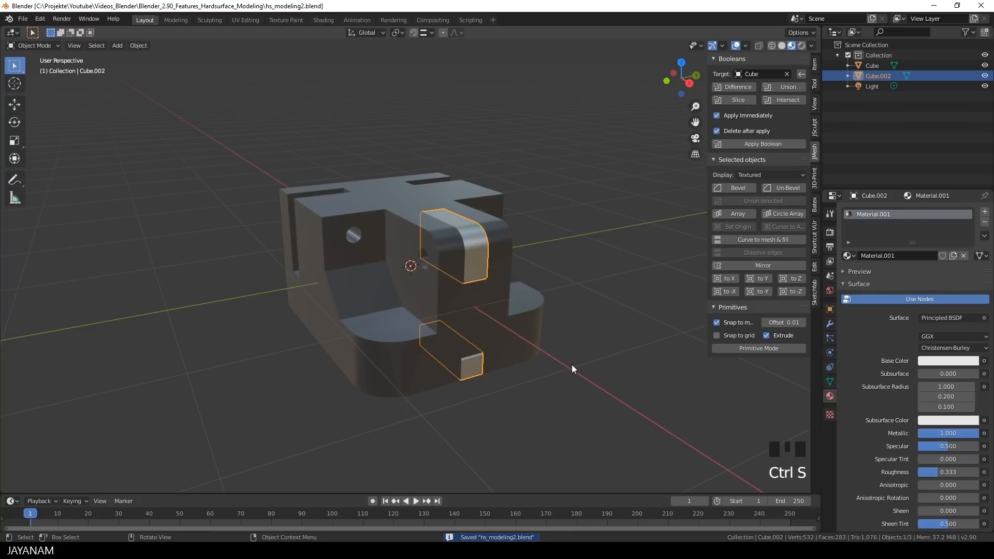
Step: Add a Bevel modifier to the main block with Harden Normals enabled and the limit method set to Angle
left_click(363, 296)
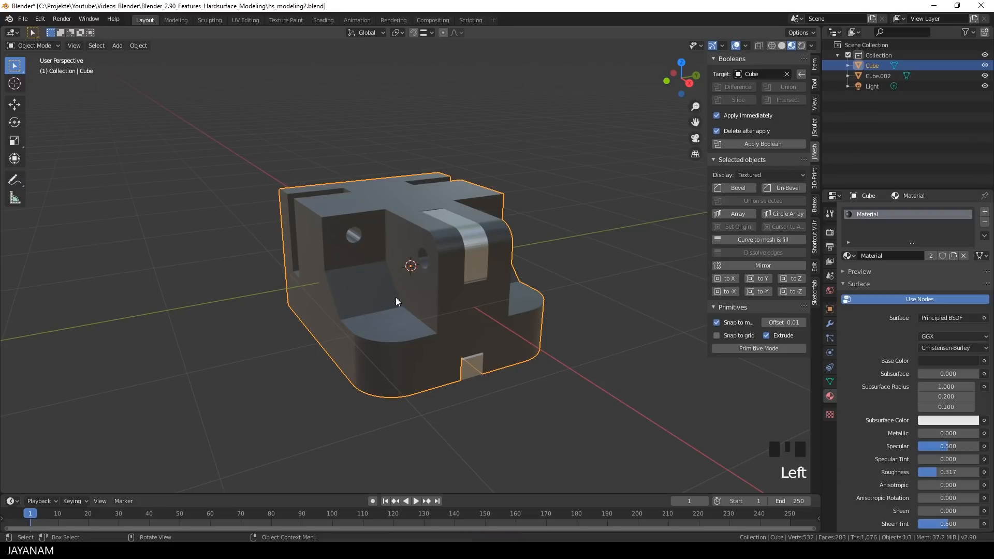
left_click(831, 323)
left_click(906, 212)
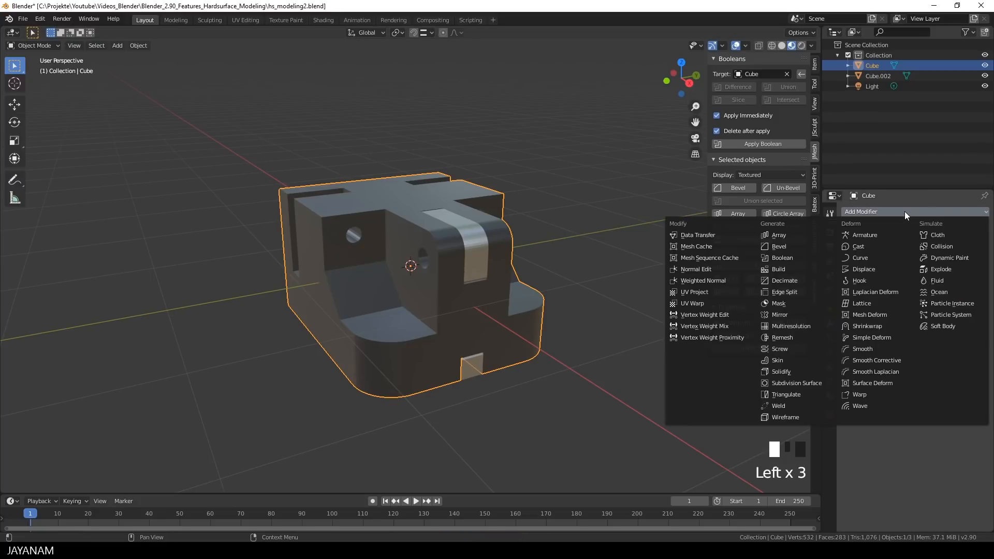
left_click(798, 246)
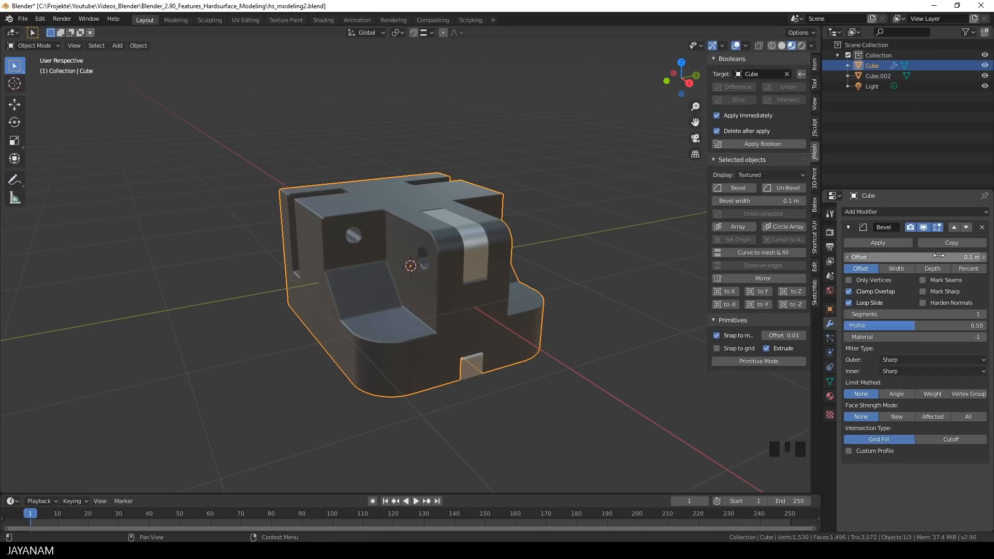
left_click(923, 303)
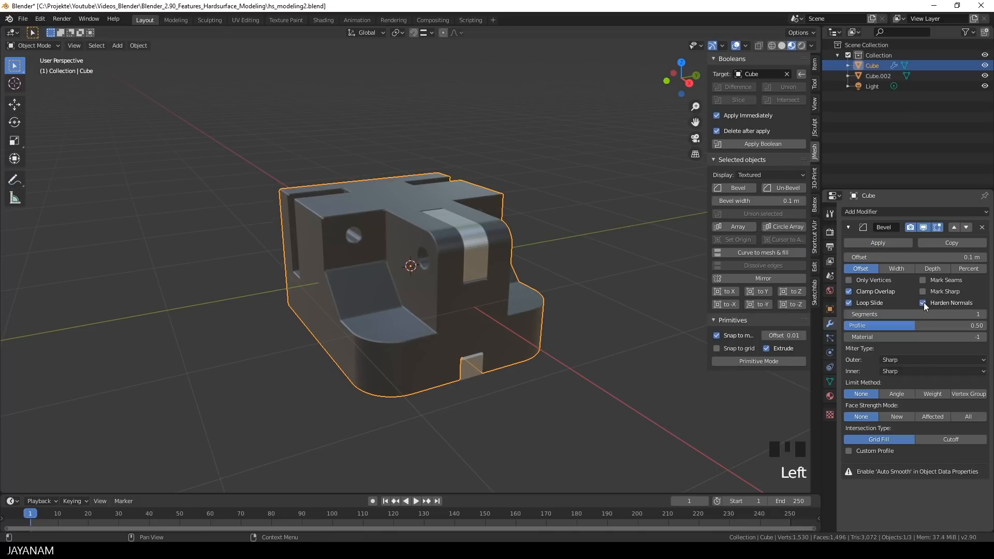
left_click(903, 393)
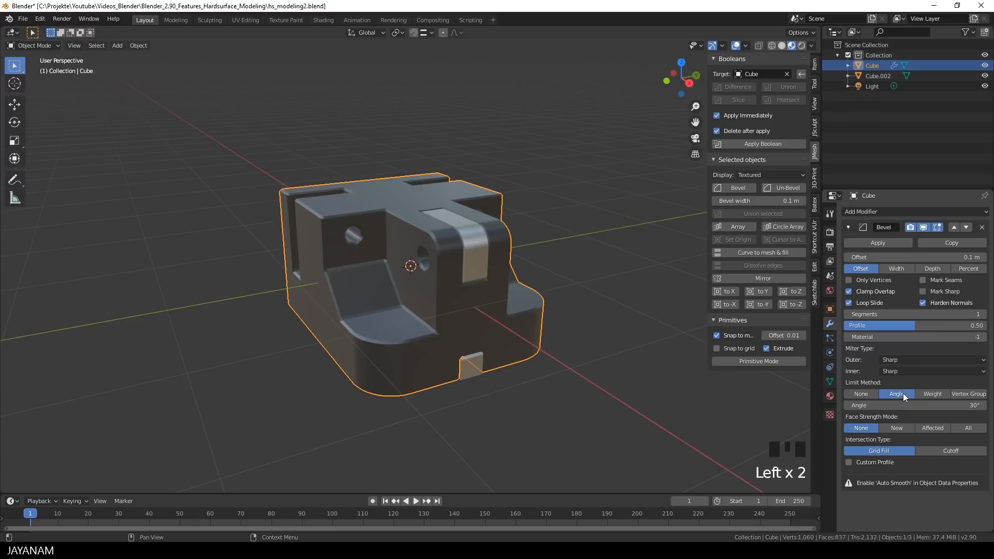
Step: Set the block's bevel to 3 segments with an offset of 0.007 m
left_click(983, 314)
left_click(982, 314)
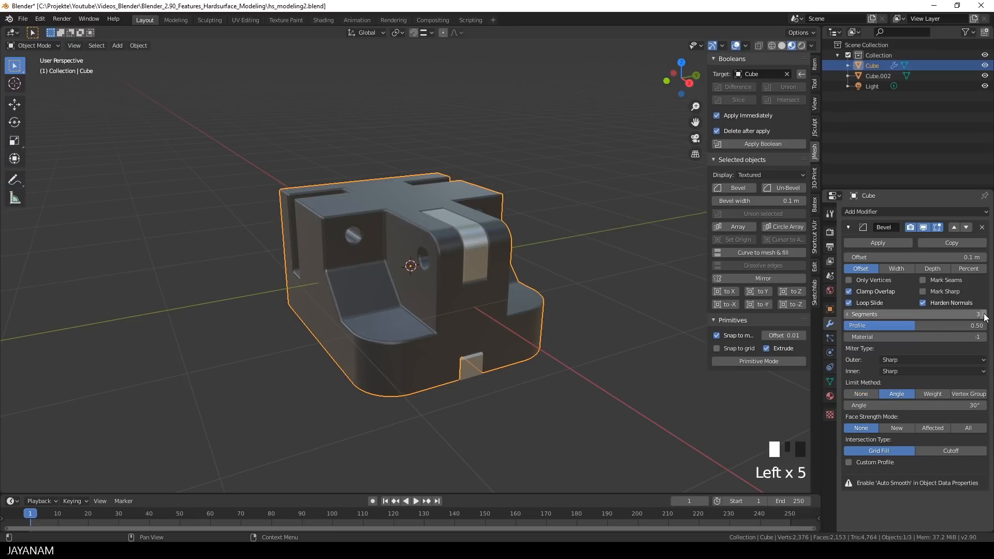
left_click(912, 257)
type(".00")
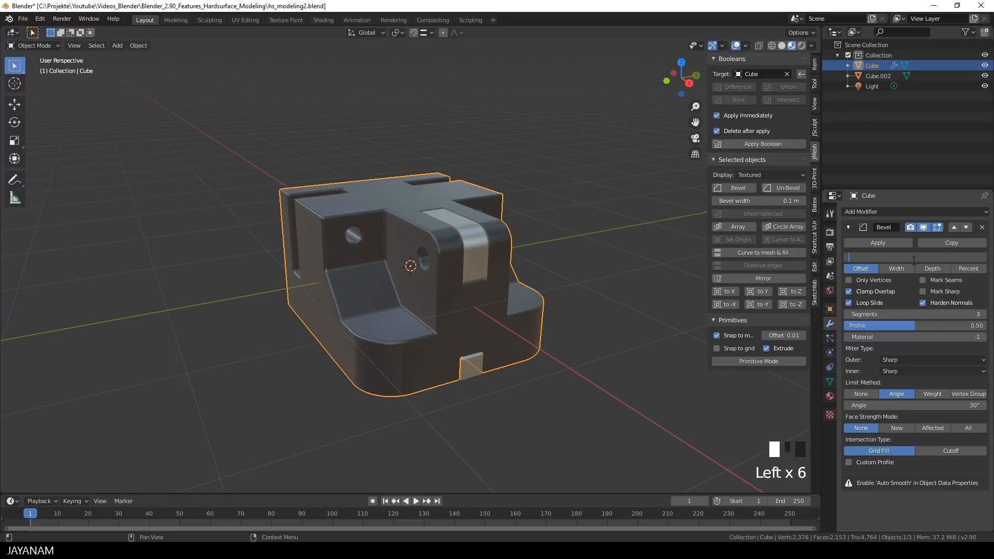
type("7")
key("Return")
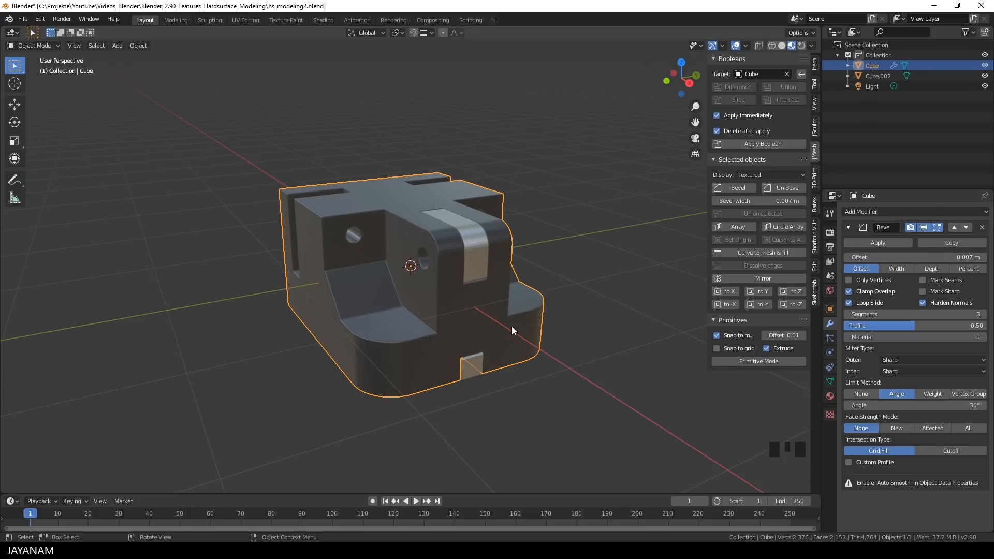
Step: Shade the main block smooth and enable Auto Smooth for its normals
right_click(414, 300)
left_click(415, 300)
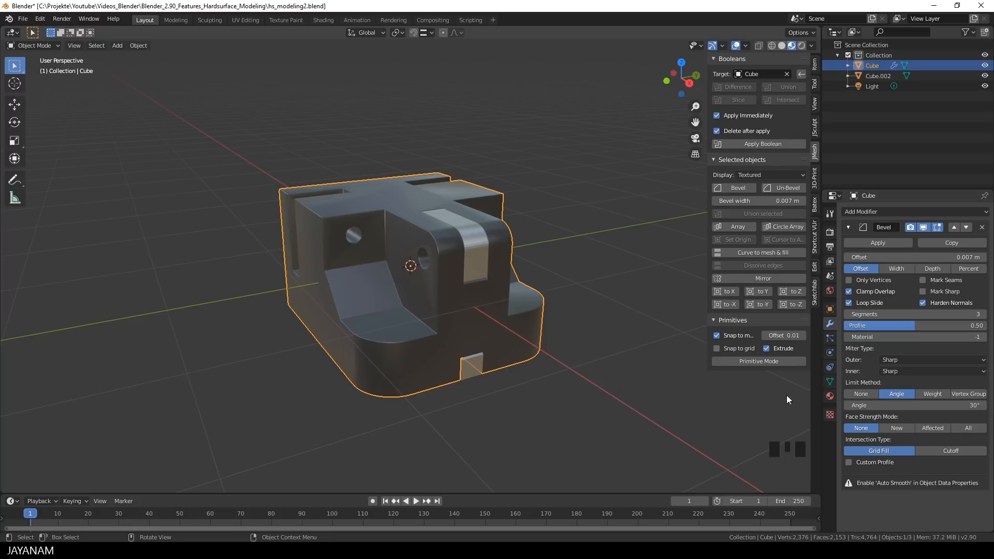
left_click(831, 381)
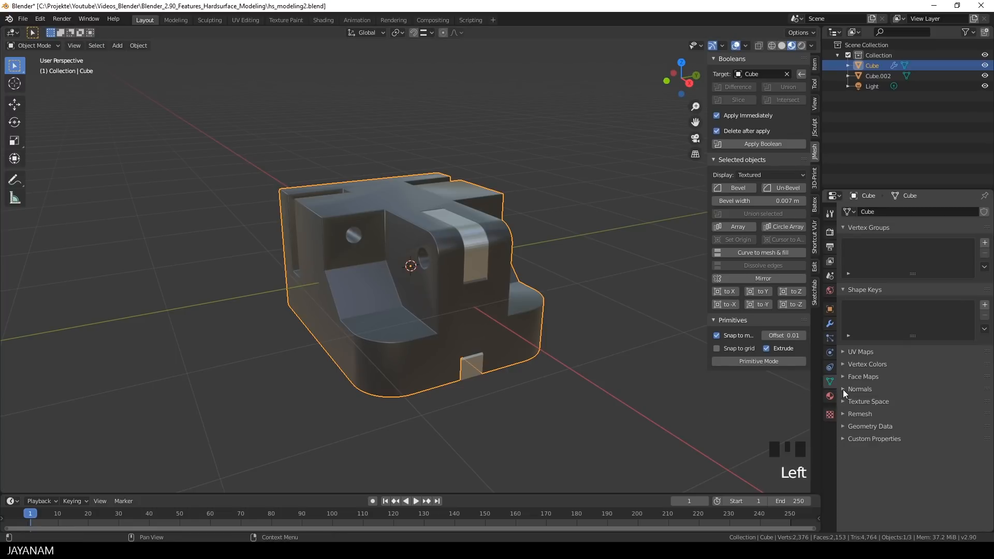
left_click(843, 389)
left_click(860, 402)
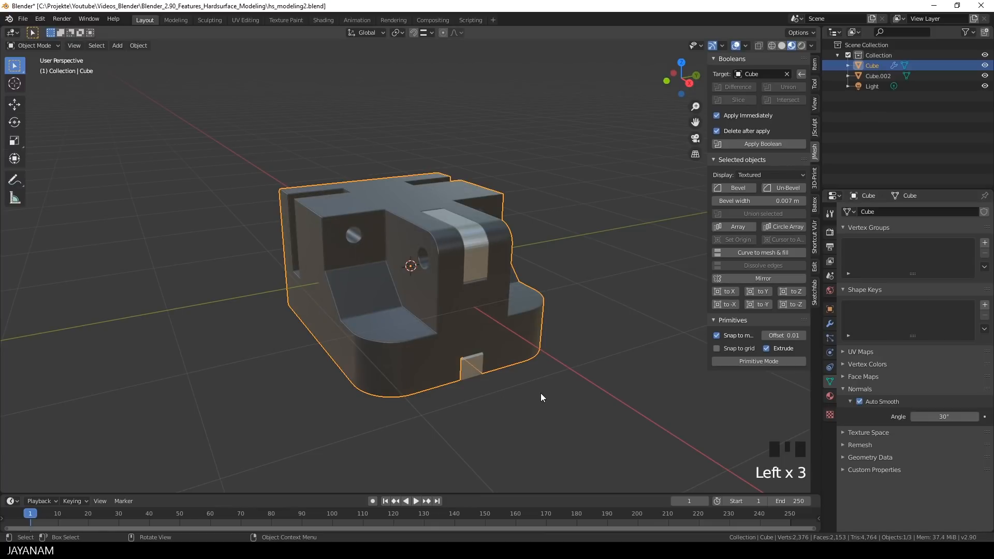
Step: Enable Auto Smooth on the sliced centre inserts and add a Bevel modifier with an offset of 0.007 m
left_click(477, 255)
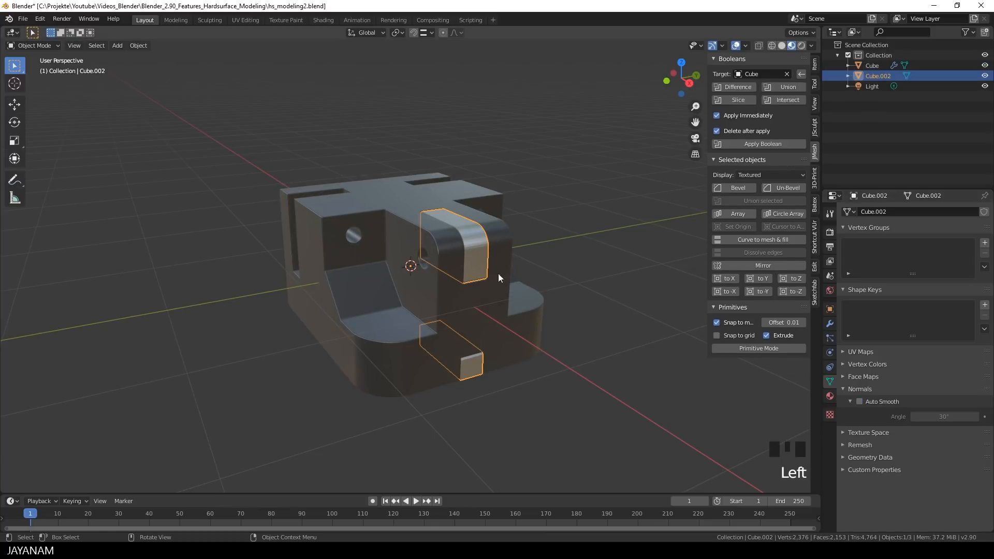
left_click(860, 402)
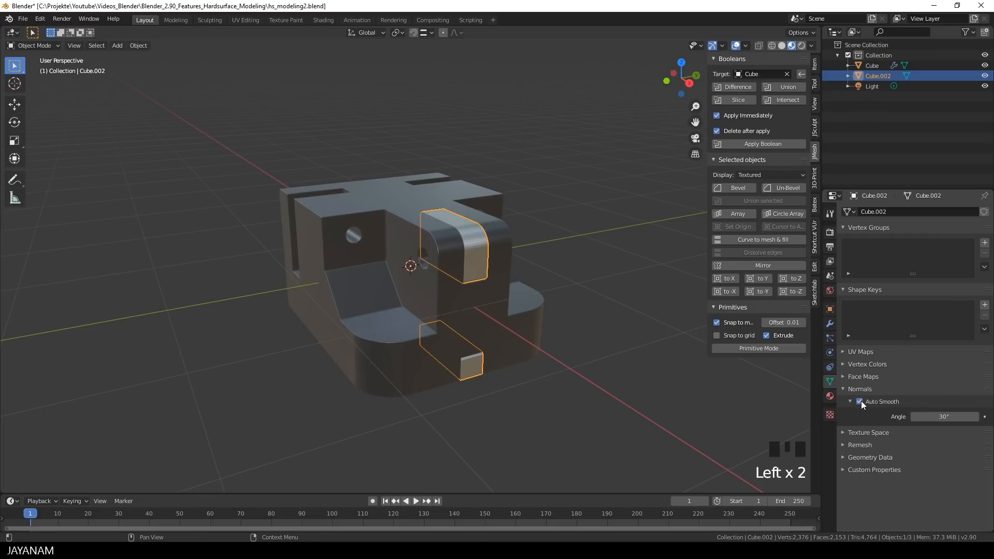
left_click(831, 323)
left_click(890, 211)
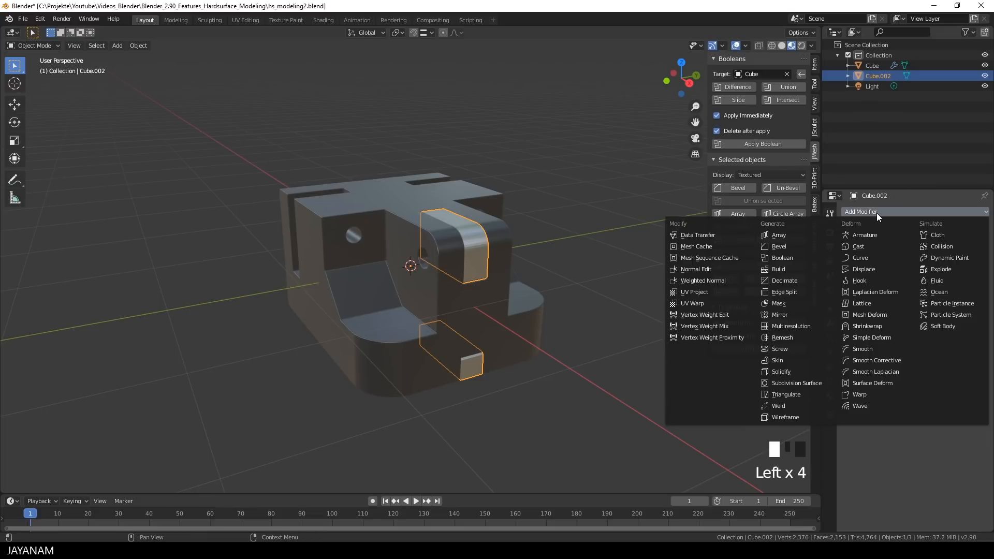
left_click(779, 246)
left_click(947, 257)
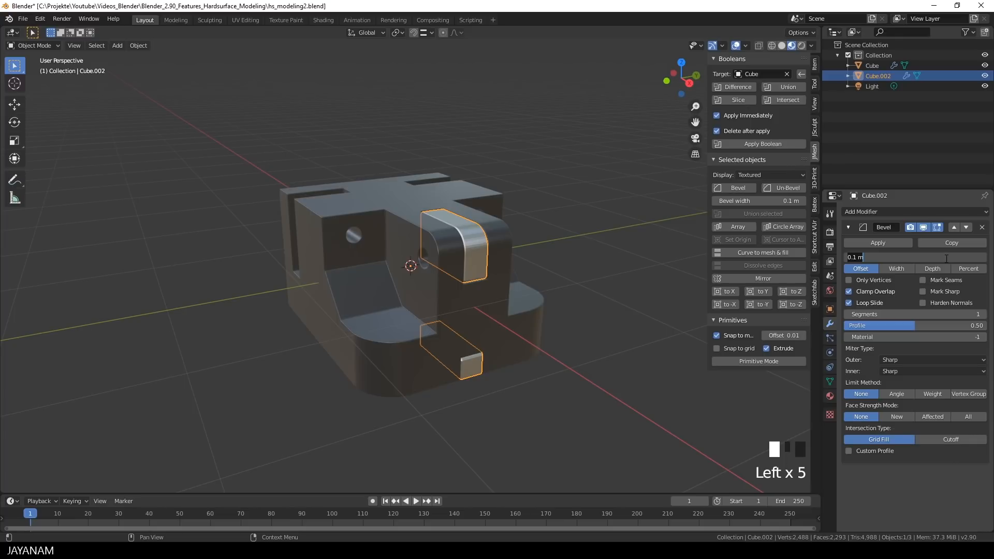
type(".007")
key("Return")
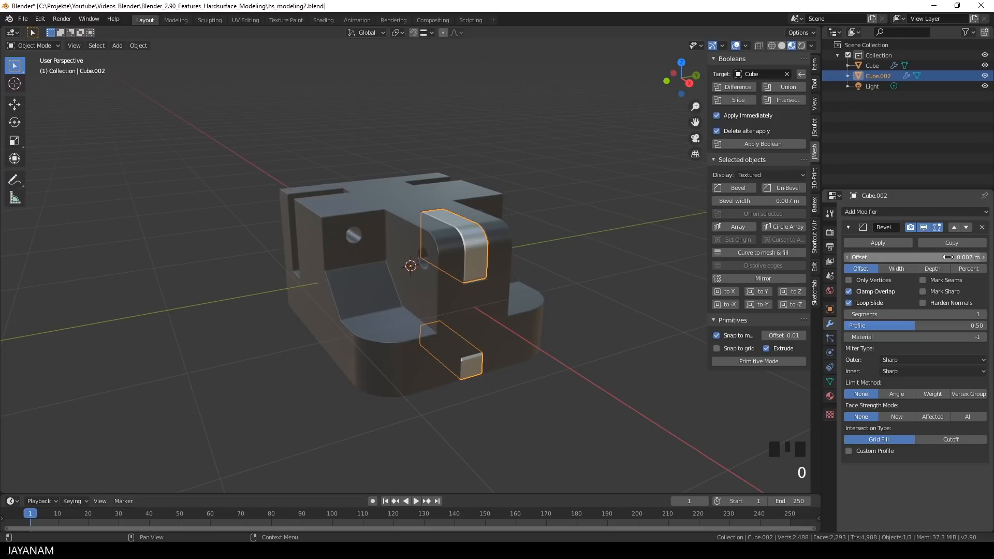
Step: Give the inserts' bevel Harden Normals, 3 segments and an Angle limit, and open their shading options
left_click(923, 303)
left_click(977, 314)
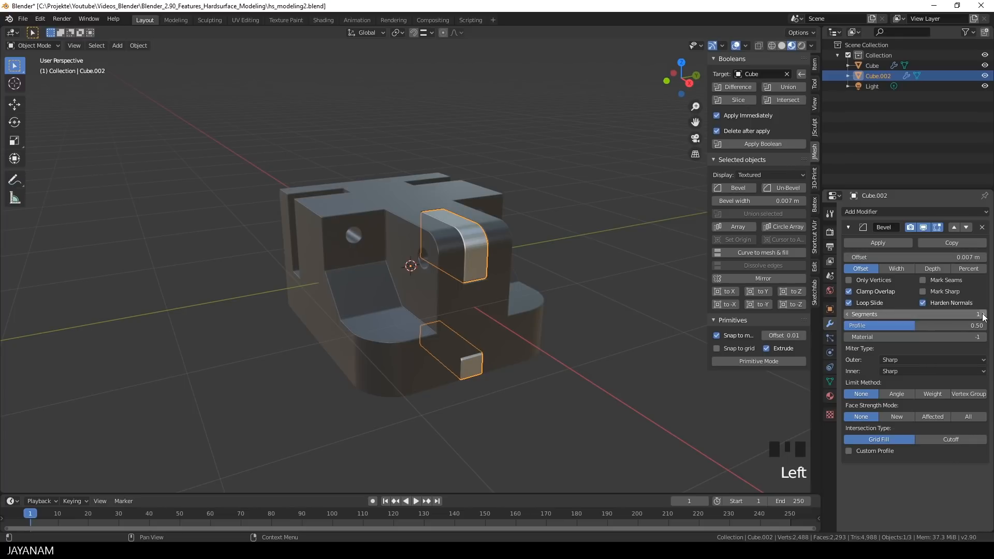
left_click(976, 314)
left_click(907, 394)
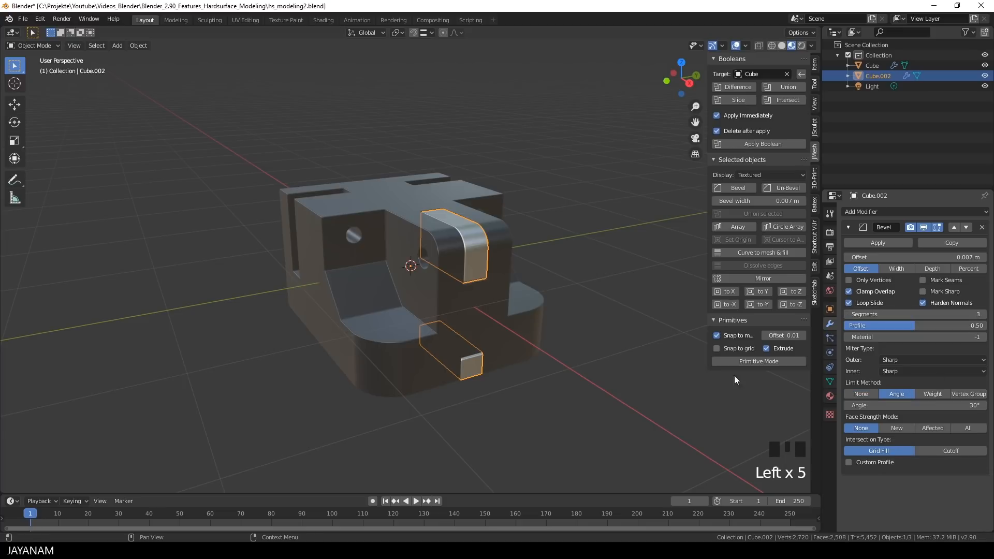
right_click(475, 257)
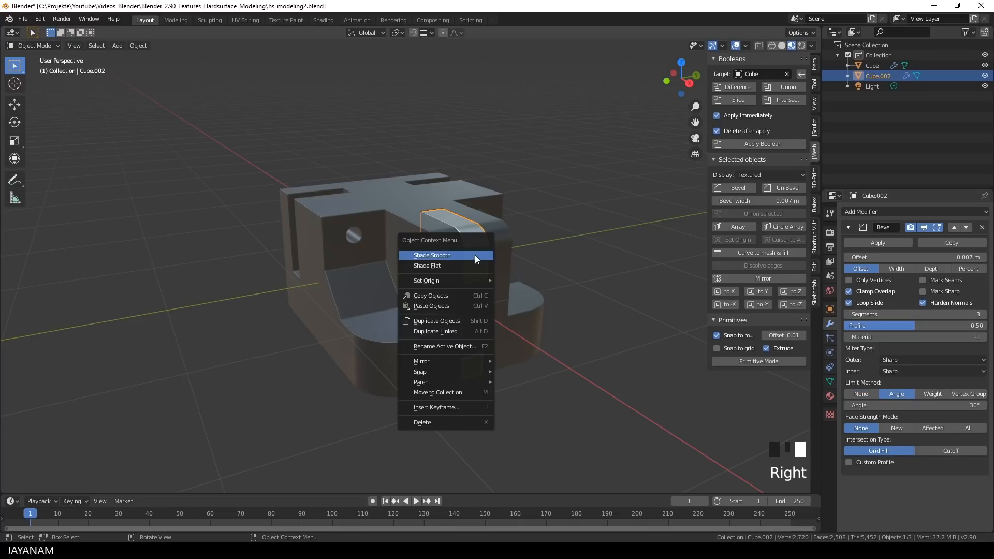
left_click(475, 266)
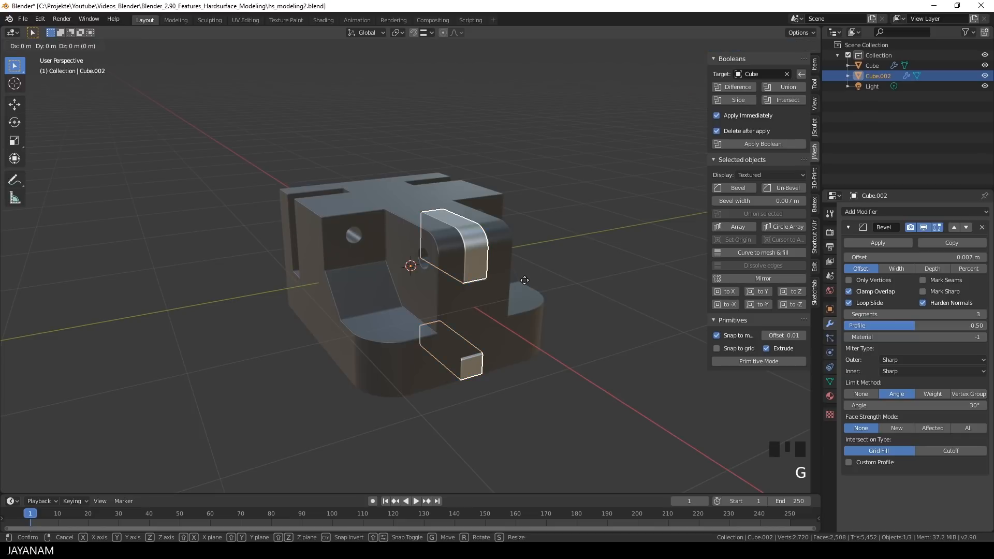
Step: Move the inserts about 0.043 m along X and about 0.034 m along Z so they protrude from the block
key("x")
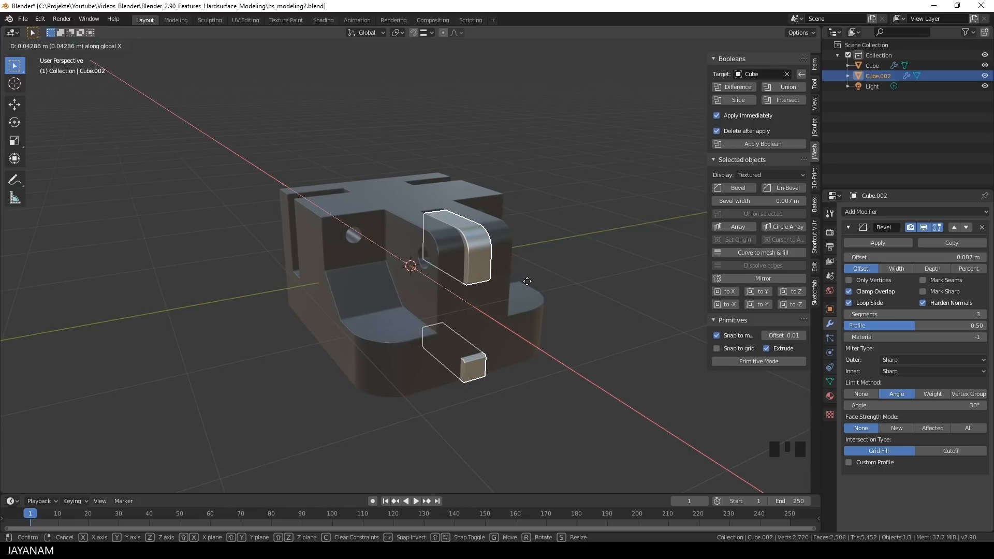
left_click(528, 281)
key("g")
key("z")
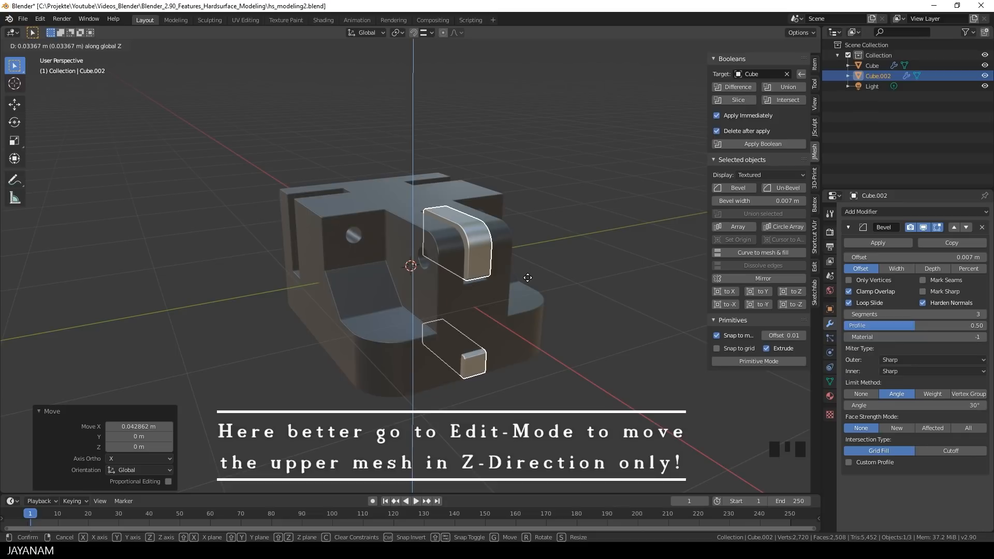
left_click(528, 278)
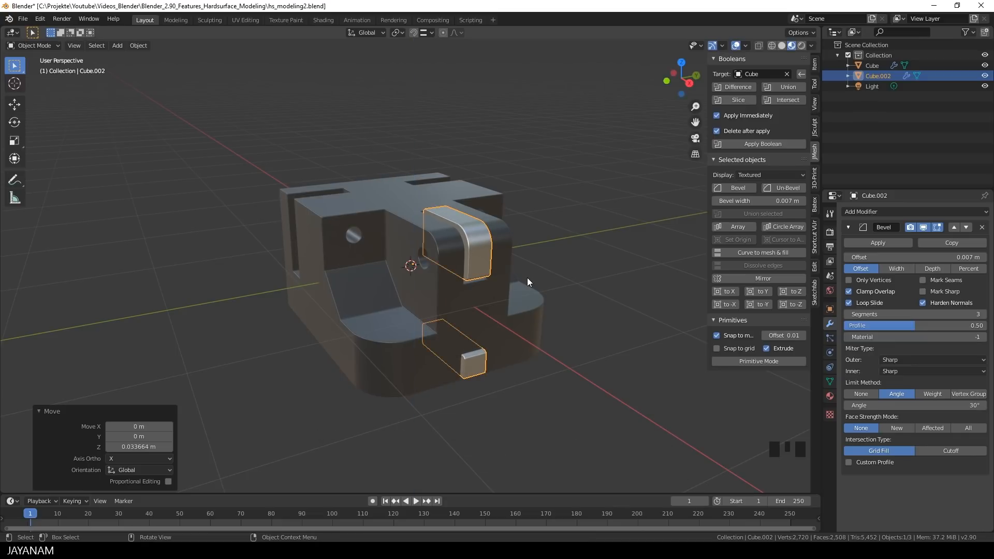
Step: Hide the viewport overlays and enable Scene Lights for the material preview shading
left_click(499, 293)
middle_click_drag(595, 278, 511, 294)
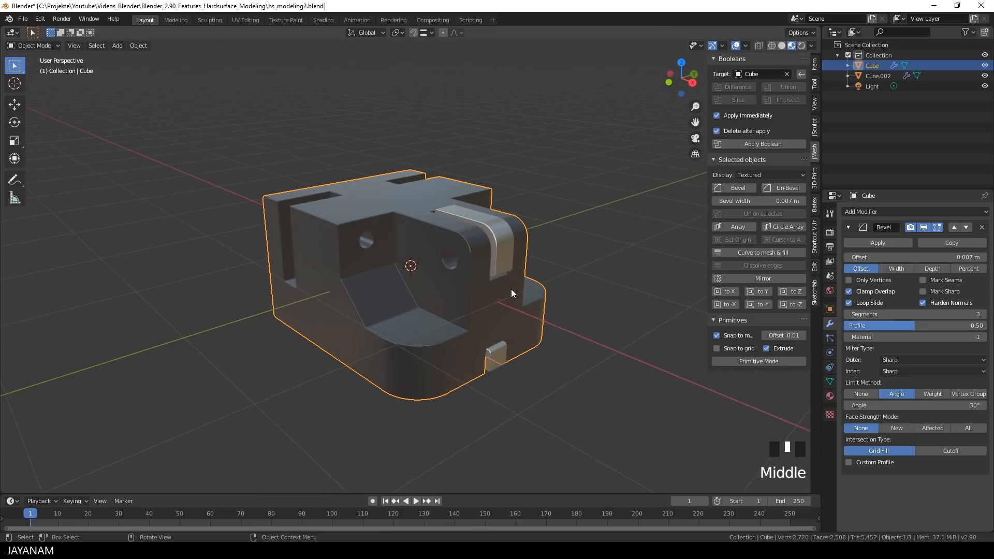
left_click(596, 255)
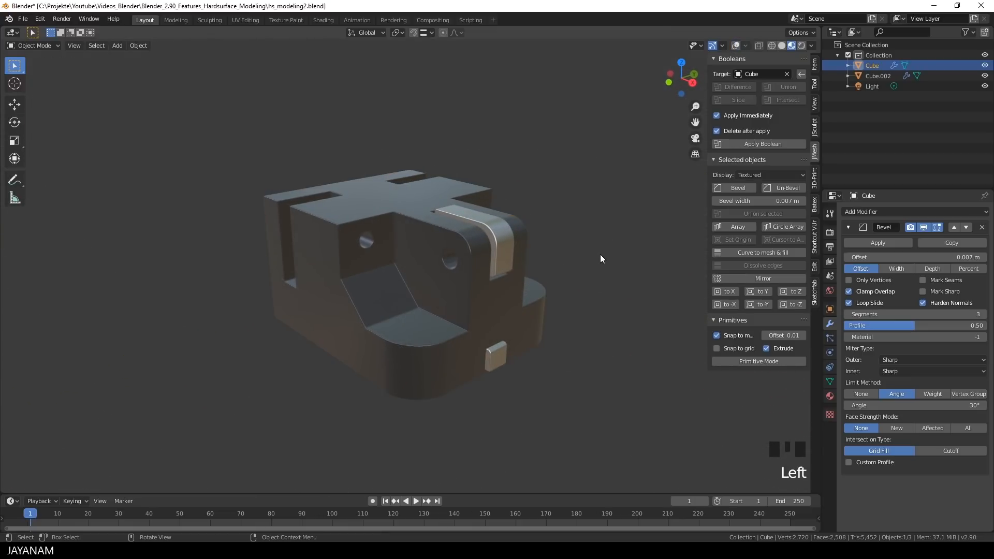
middle_click_drag(601, 255, 590, 255)
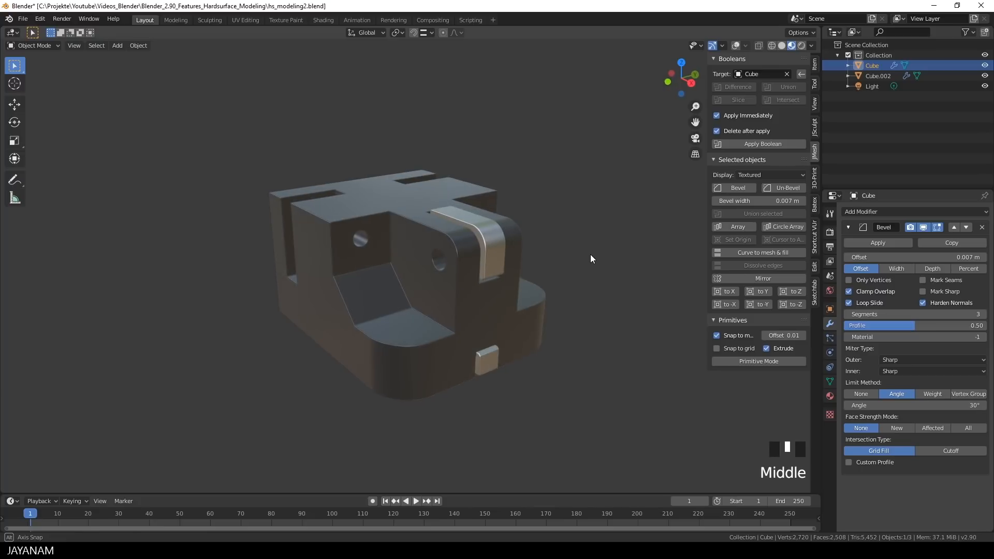
left_click(812, 46)
left_click(754, 97)
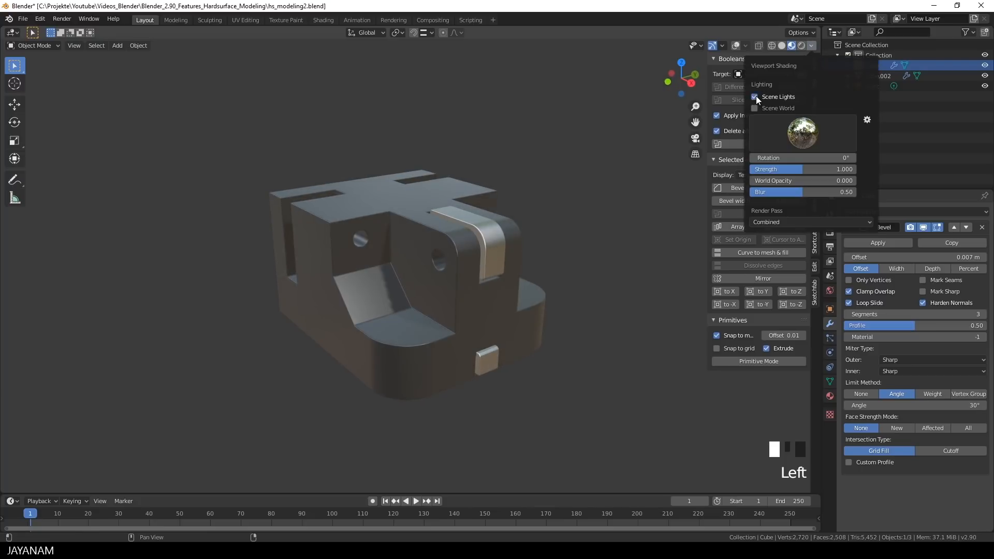
Step: Enable Ambient Occlusion and Bloom in the Eevee render settings
left_click(829, 233)
left_click(853, 281)
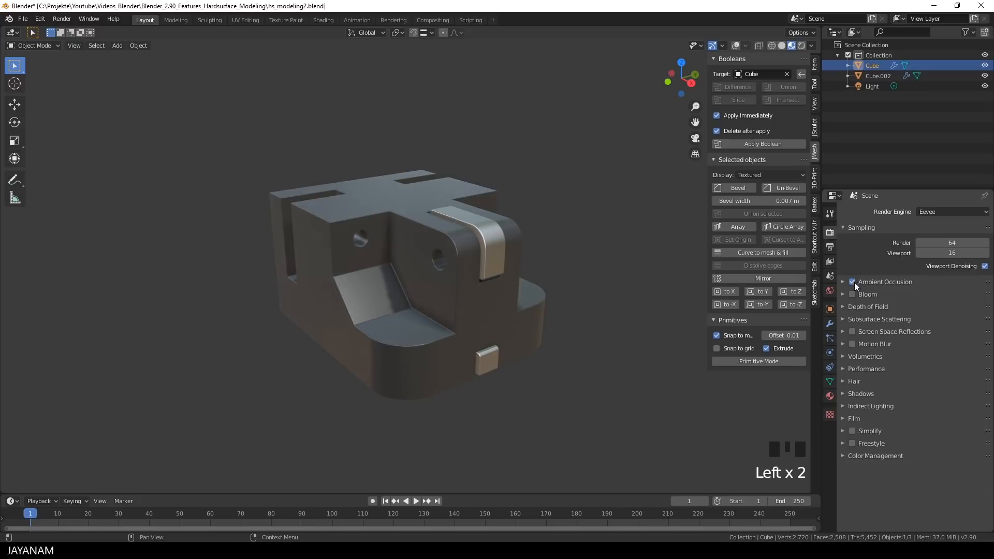
left_click(853, 293)
Step: Set the shadow Cube Size and Cascade Size to 4096 px and enable High Bitdepth
left_click(842, 392)
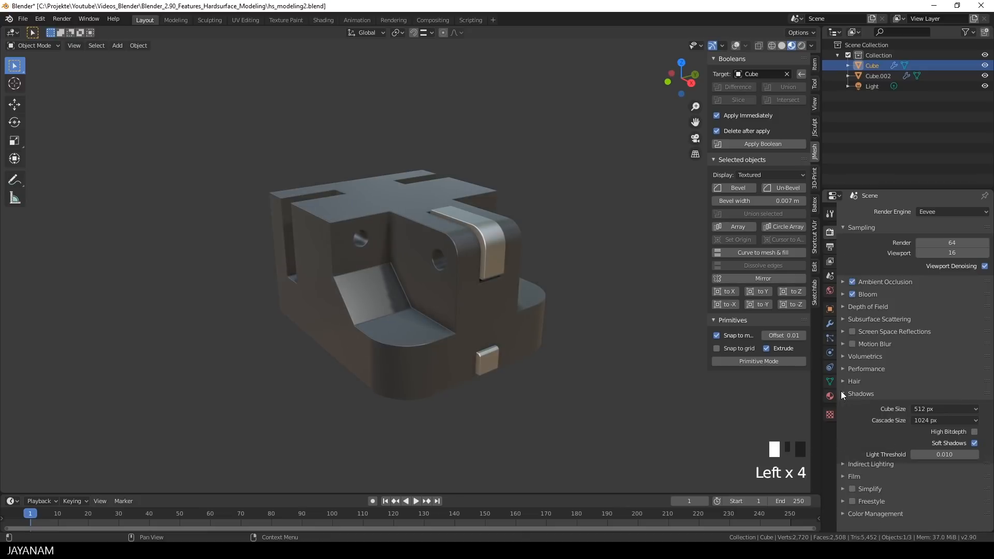
left_click(953, 409)
left_click(930, 489)
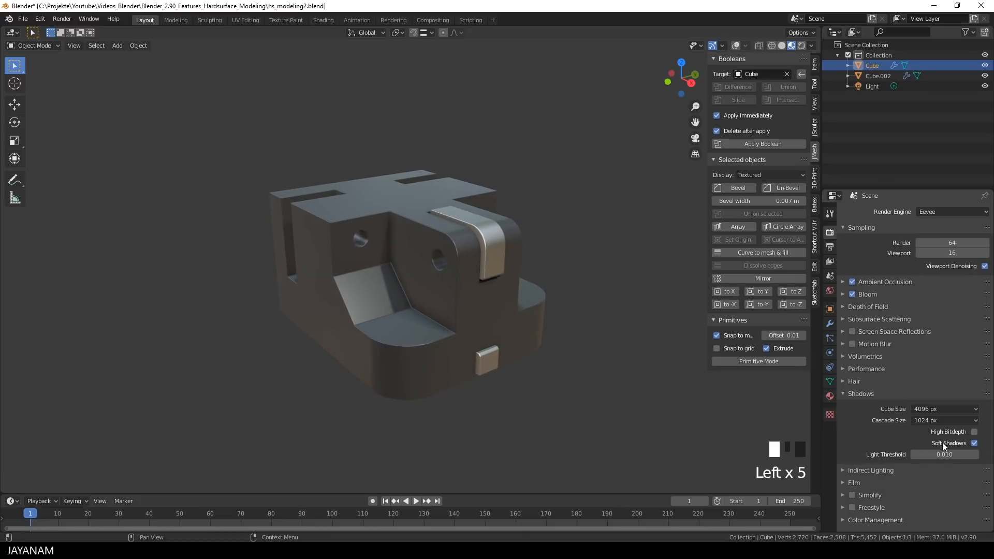
left_click(944, 420)
left_click(911, 496)
left_click(968, 431)
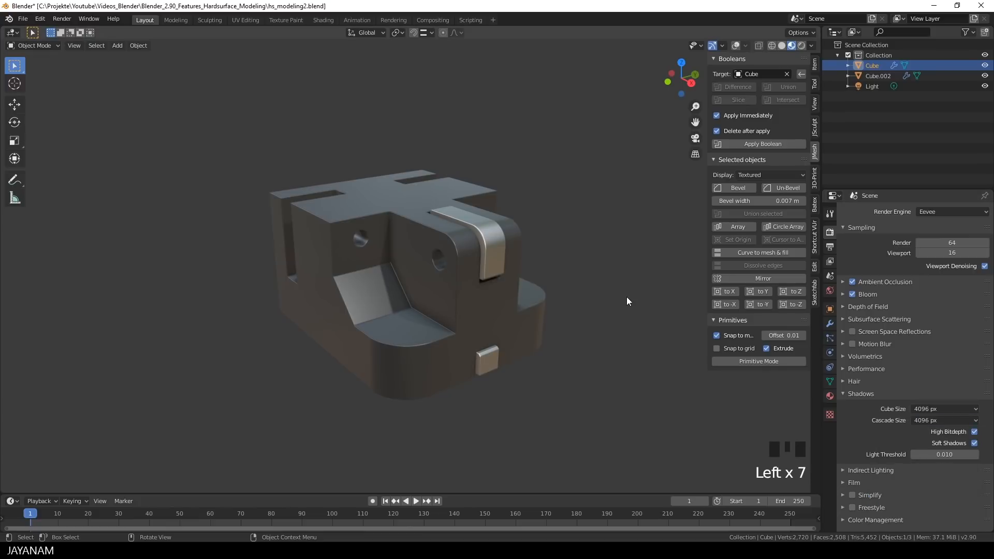
mouse_move(627, 301)
middle_mouse_down()
mouse_move(521, 303)
mouse_move(626, 300)
middle_mouse_up()
scroll(617, 302, "down", 2)
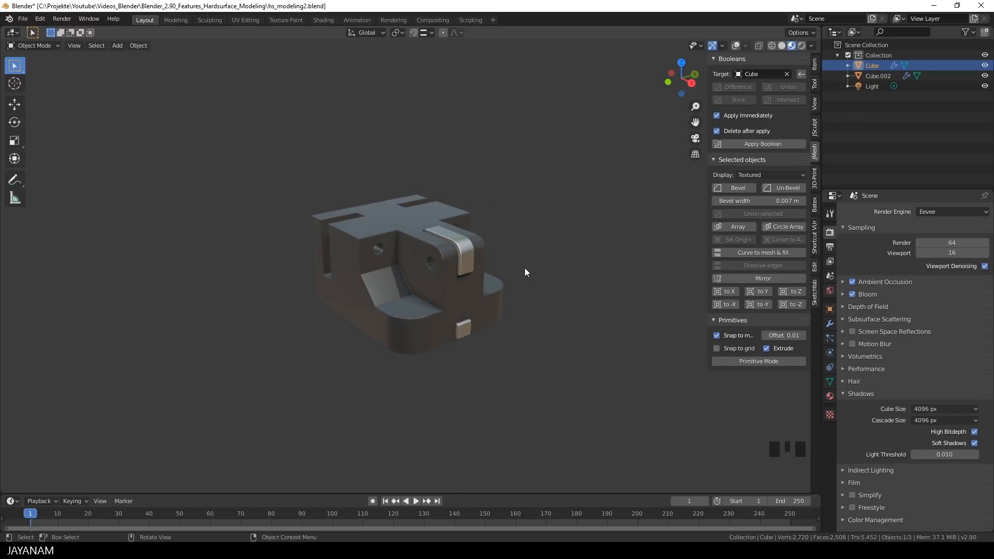
Step: Show the overlays again and inset the main block's top face by about 0.037 m
left_click(391, 226)
left_click(740, 45)
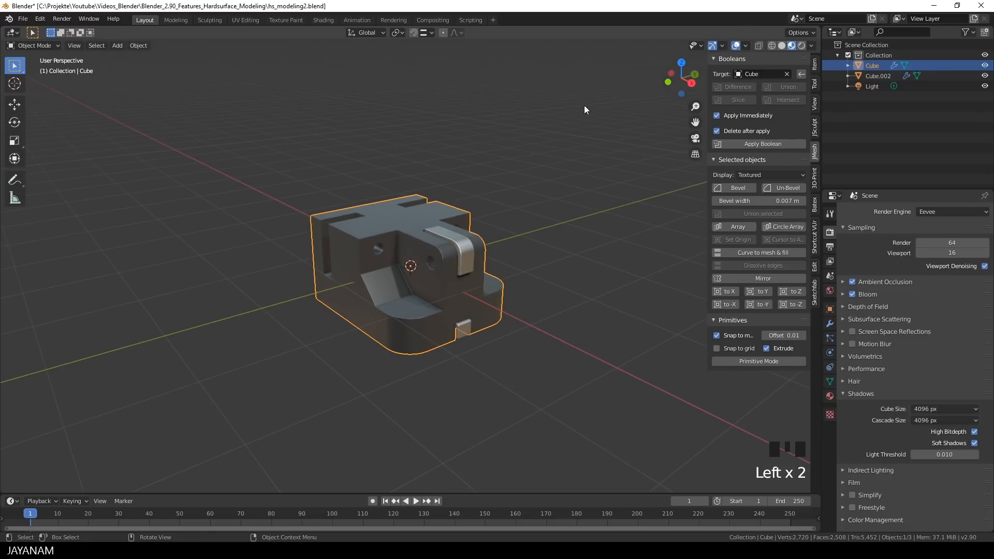
middle_click_drag(584, 106, 516, 162)
scroll(386, 213, "up", 2)
key("Tab")
middle_click_drag(386, 214, 400, 224)
left_click(88, 45)
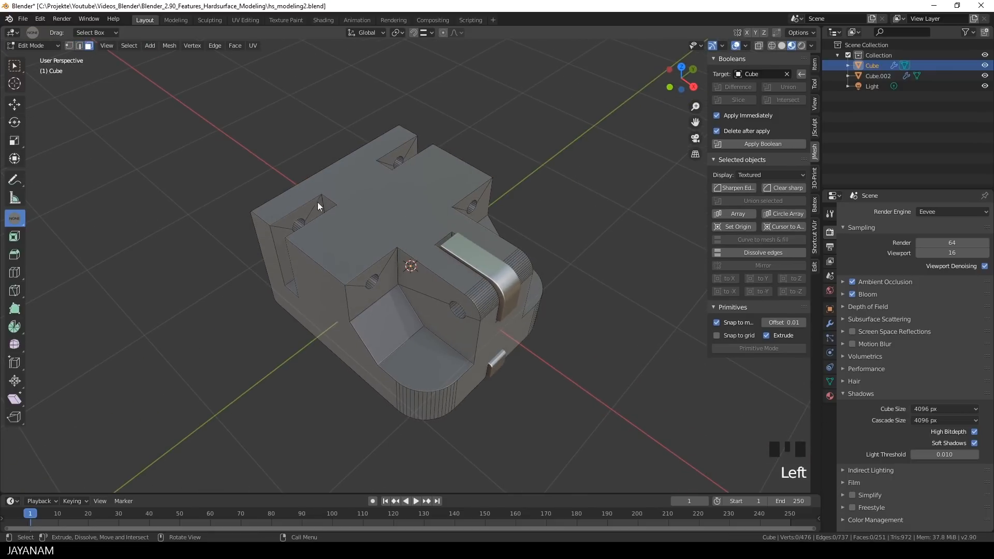
left_click(380, 217)
key("i")
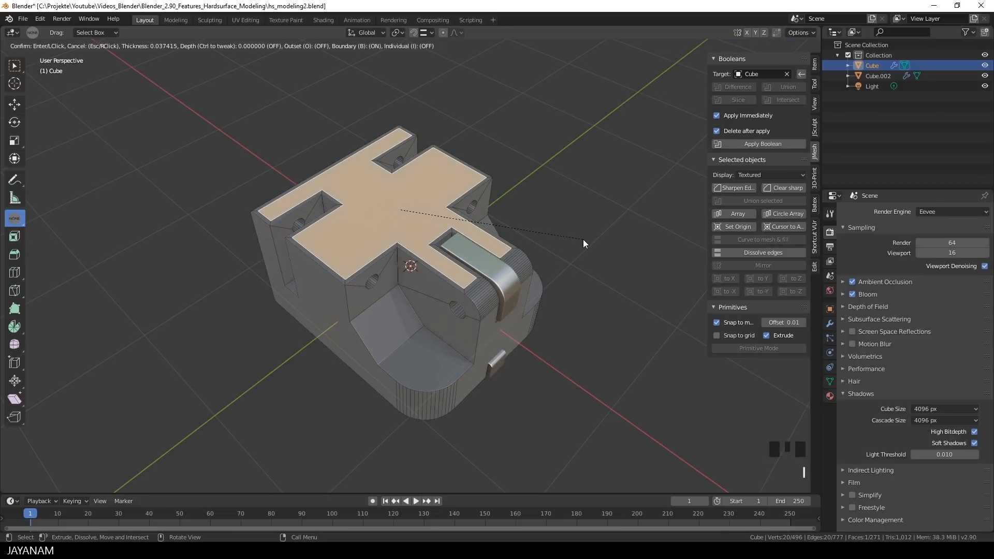
left_click(583, 239)
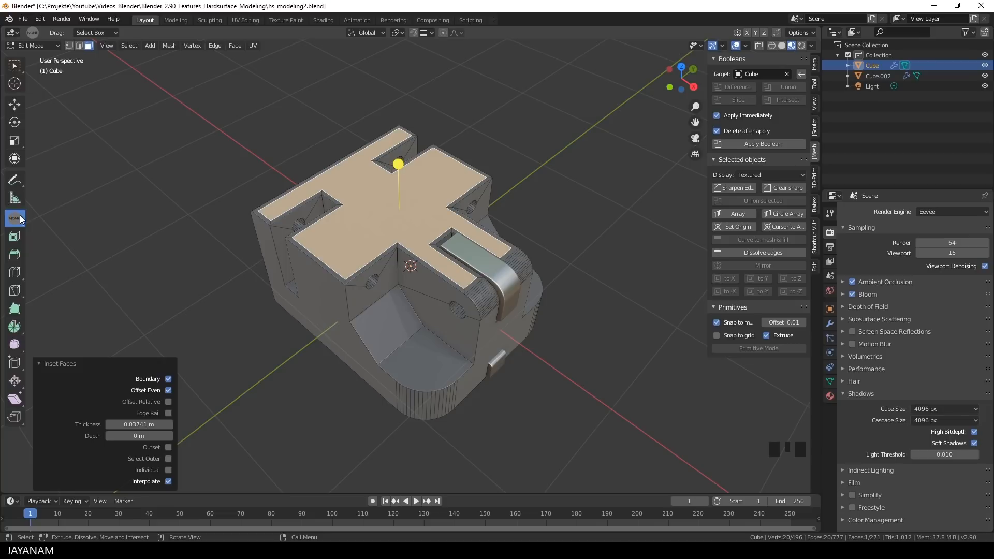
Step: Extrude the inset top face slightly down into the block with Extrude Manifold and return to Object Mode
left_click_drag(398, 163, 400, 166)
middle_click_drag(535, 219, 529, 188)
key("Tab")
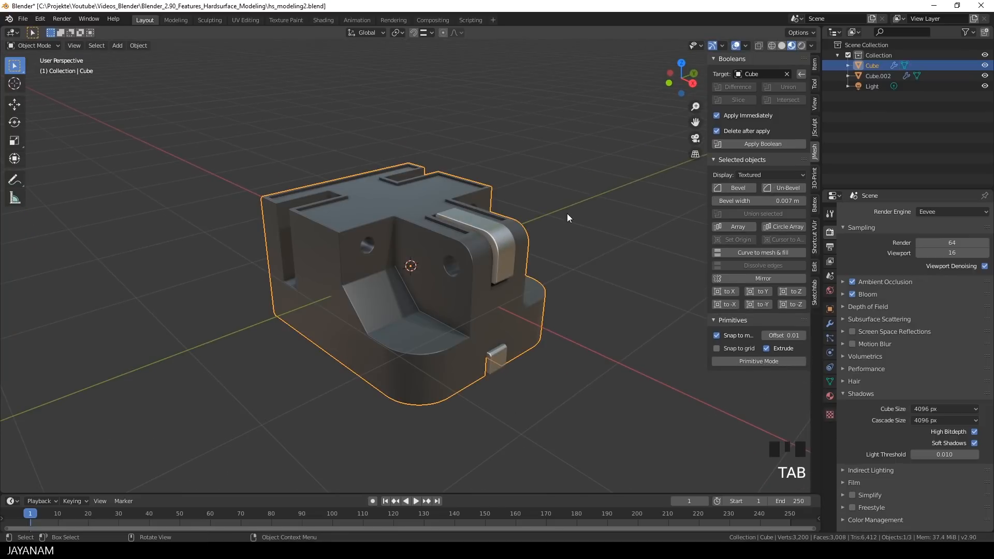
Step: Inset the two side wall faces around the front hole by about 0.036 m and extrude them inward about 0.044 m
middle_click_drag(562, 216, 602, 209)
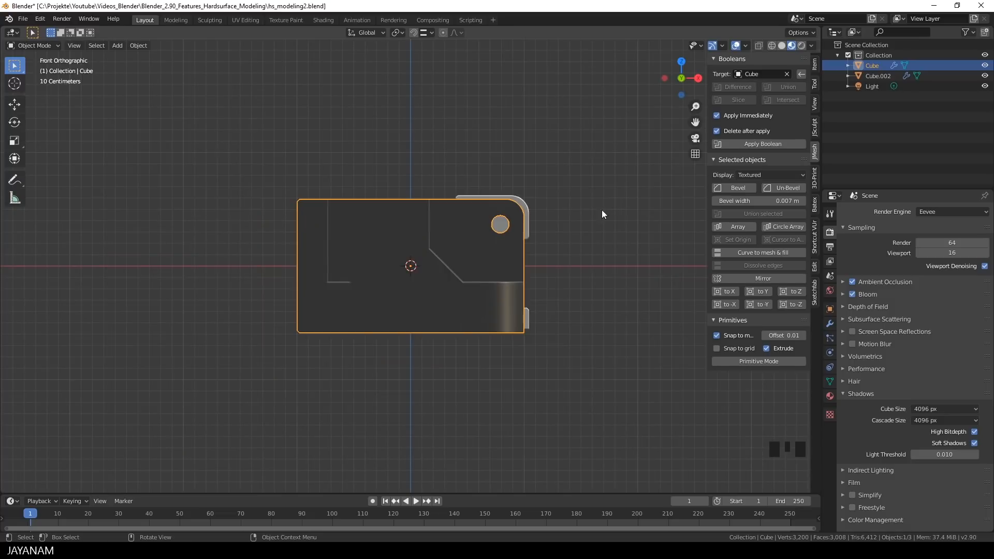
left_click(507, 251)
key("Tab")
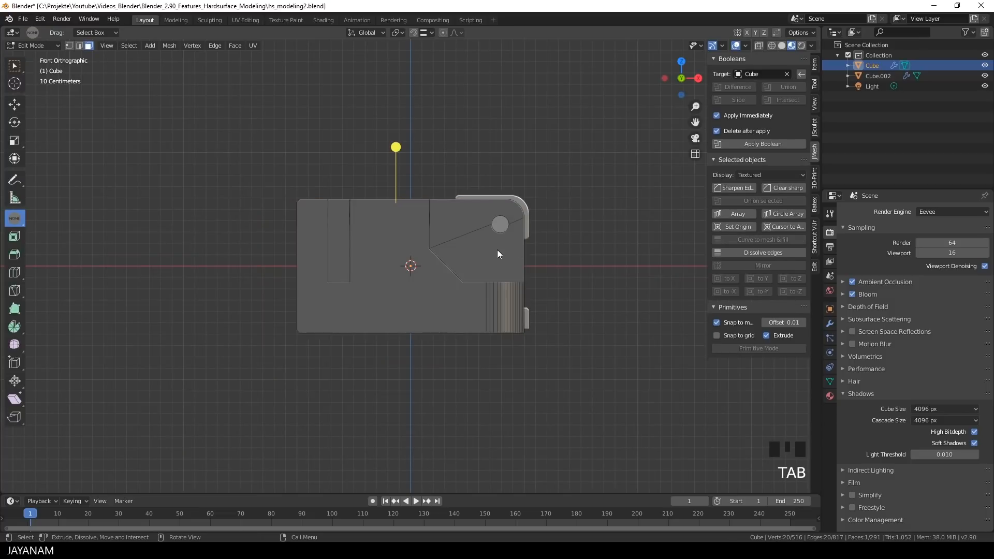
left_click(497, 250)
left_click(470, 215, "shift")
middle_click_drag(533, 231, 519, 299)
scroll(564, 307, "up", 2)
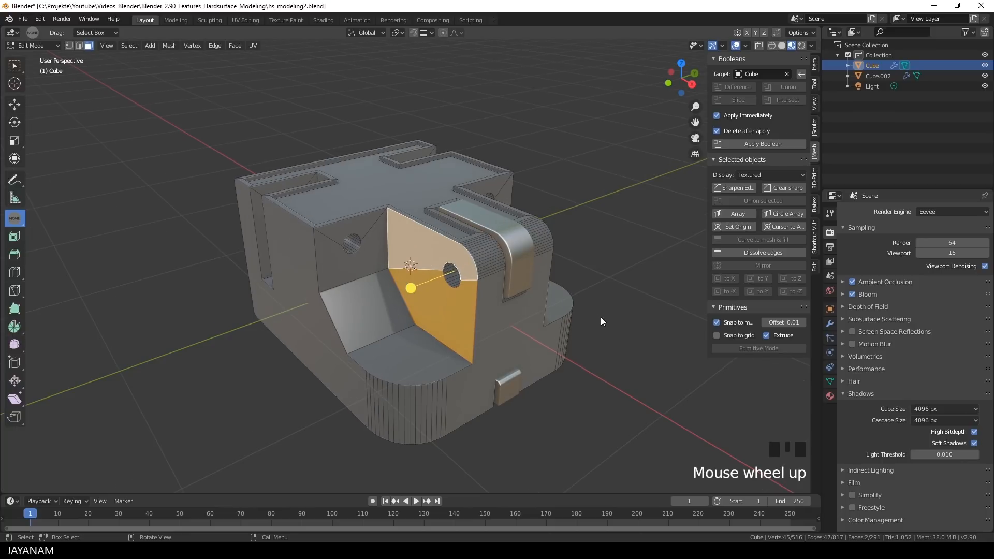
key("i")
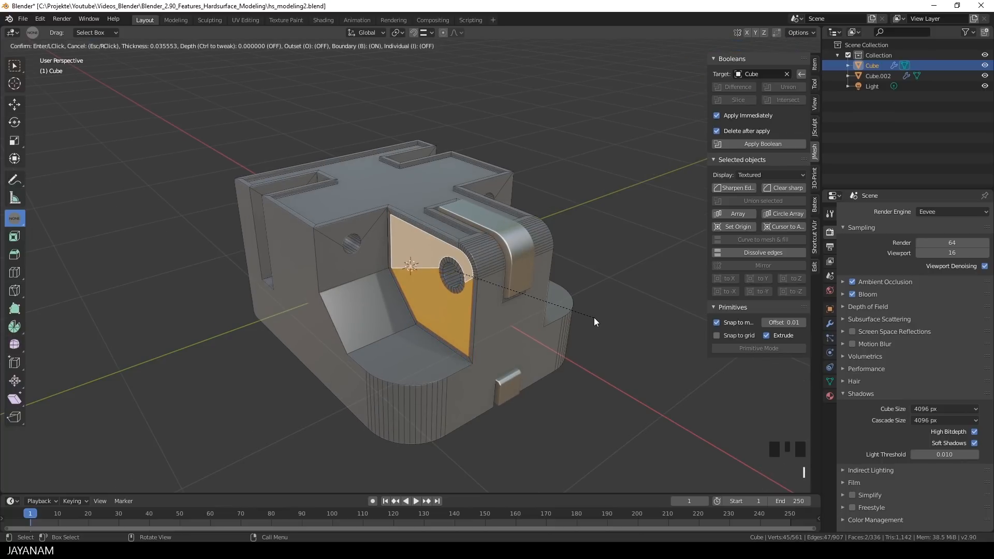
left_click(594, 318)
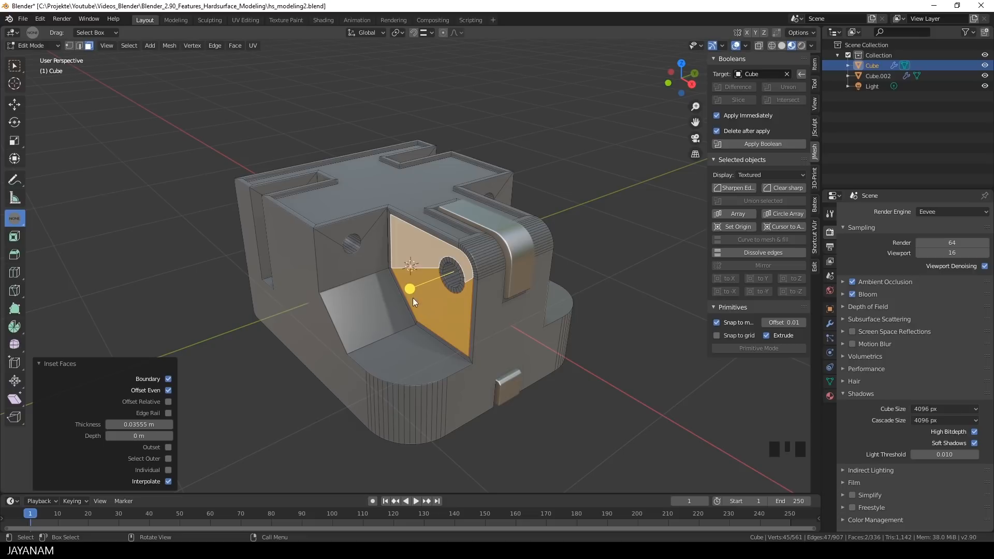
left_click_drag(411, 288, 415, 289)
Step: Add a second material slot with Material.001 and assign it to the outer, inner and rim face loops of the raised ring around the hole
scroll(502, 296, "up", 2)
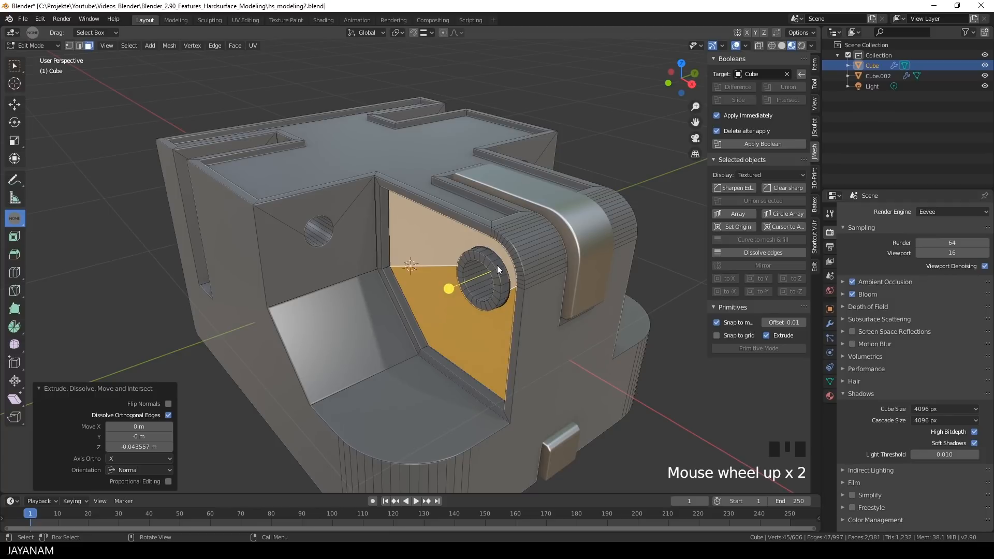
left_click(498, 266)
left_click(499, 270, "shift")
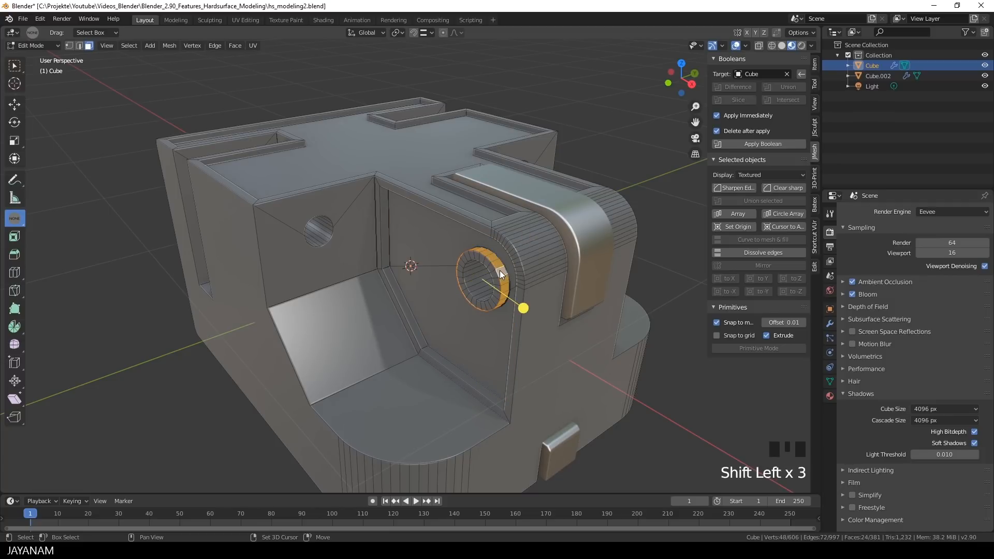
middle_click_drag(499, 270, 528, 257)
scroll(510, 250, "up", 3)
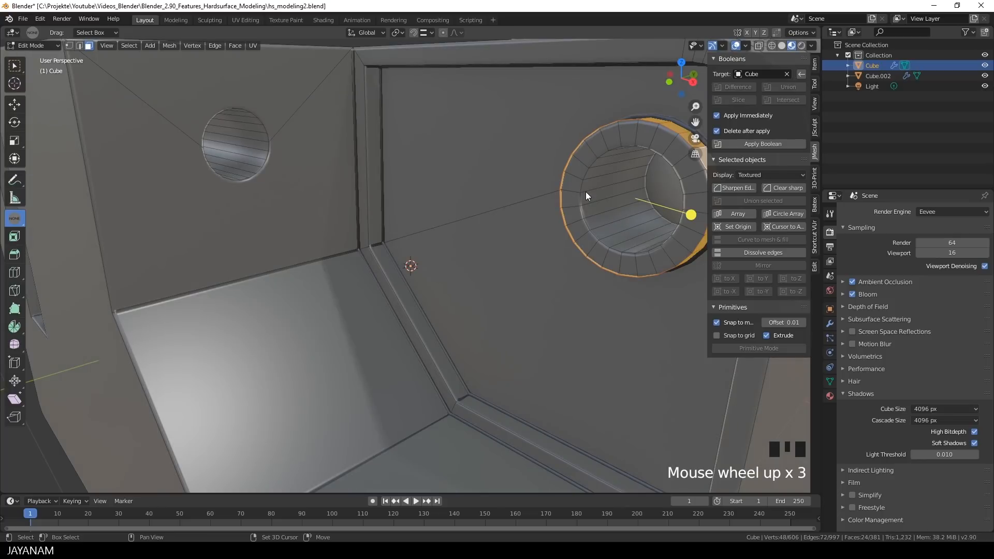
left_click(586, 207, "shift")
triple_click(586, 207, "shift")
left_click(575, 205, "shift")
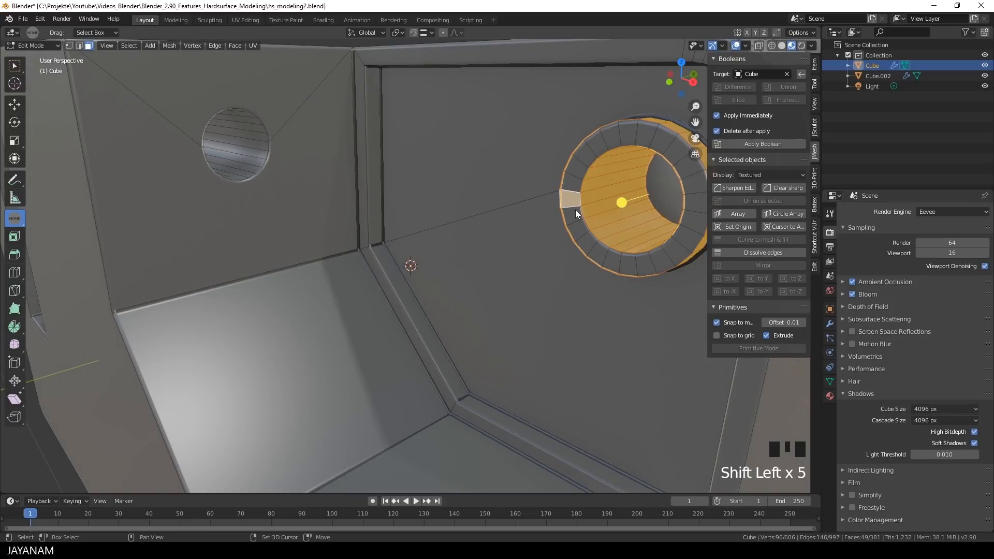
triple_click(575, 210, "shift")
scroll(552, 224, "down", 3)
middle_click_drag(552, 224, 532, 228)
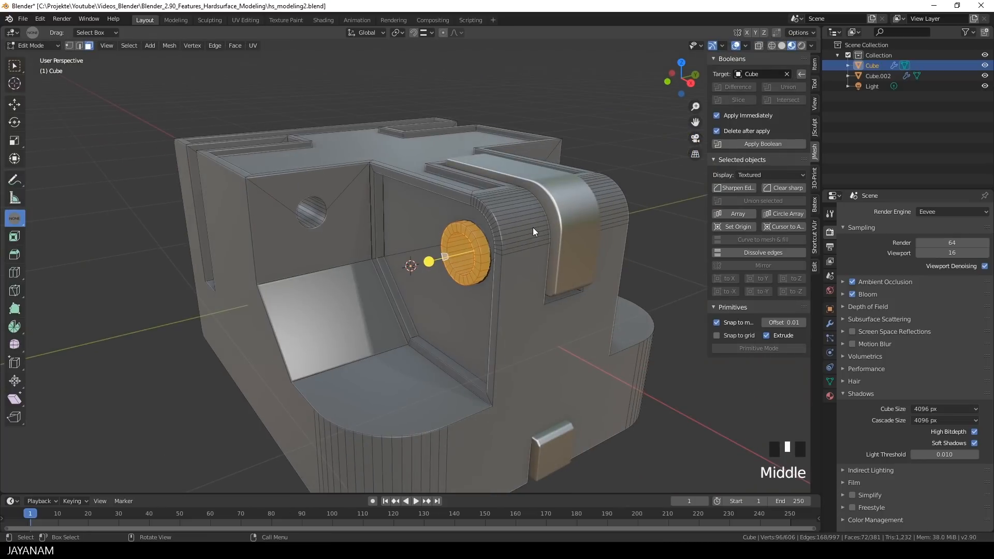
left_click(830, 396)
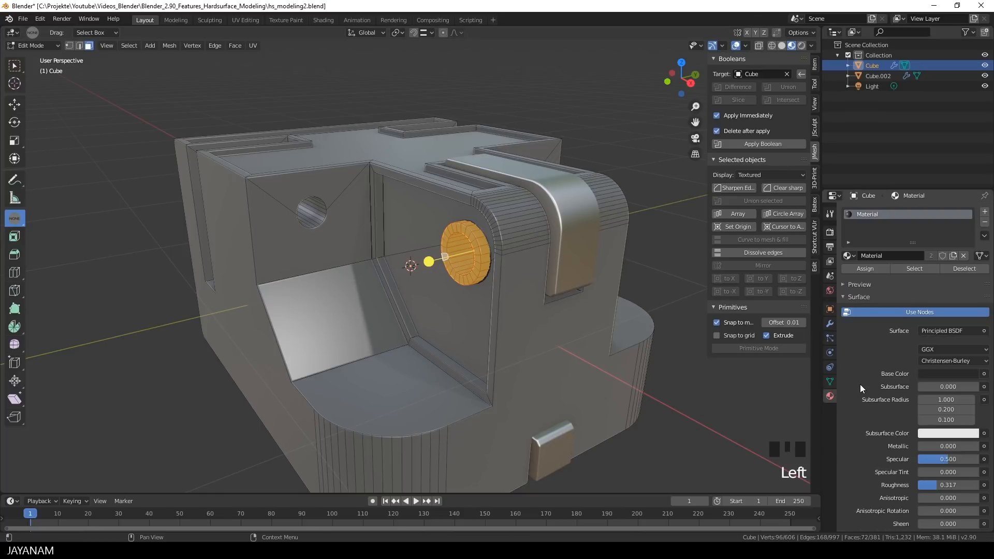
left_click(985, 212)
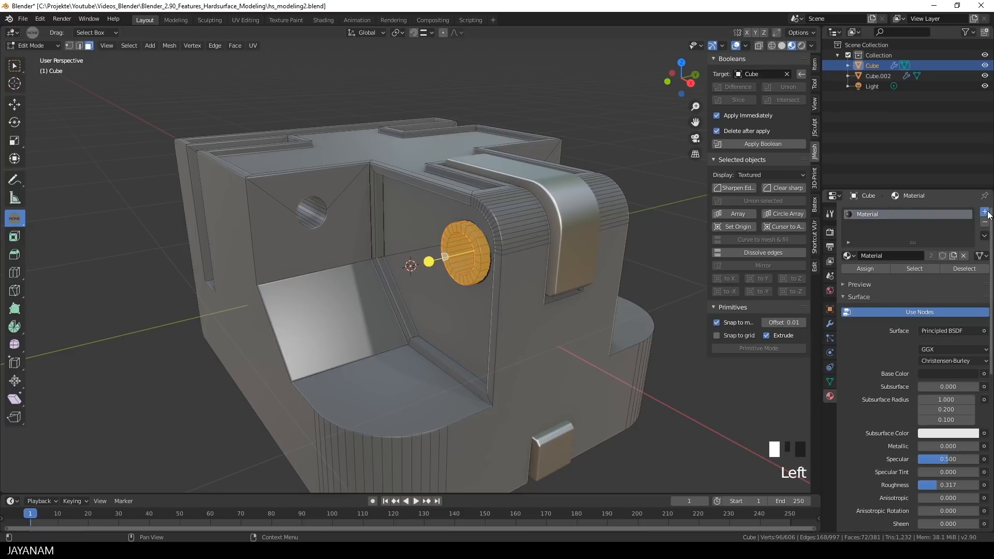
left_click(852, 276)
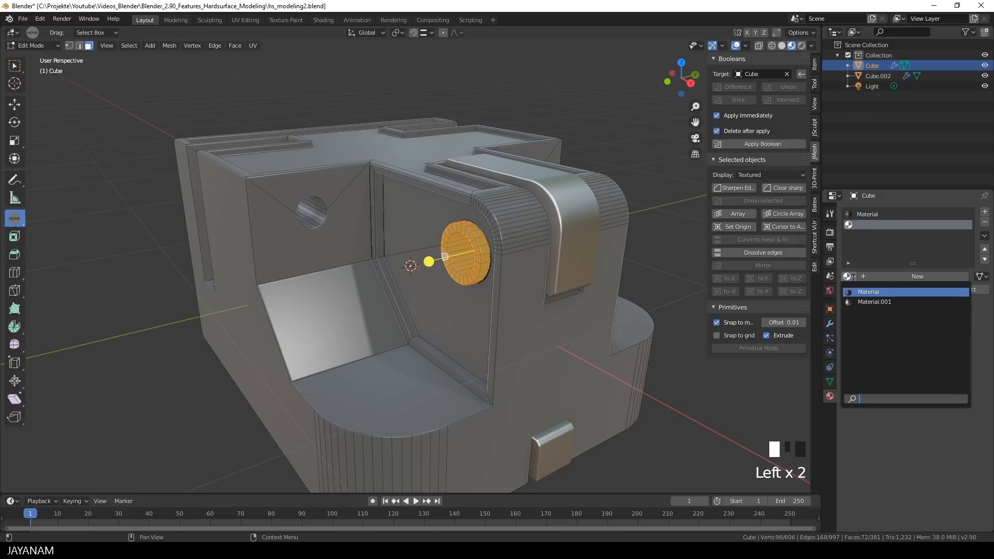
left_click(888, 302)
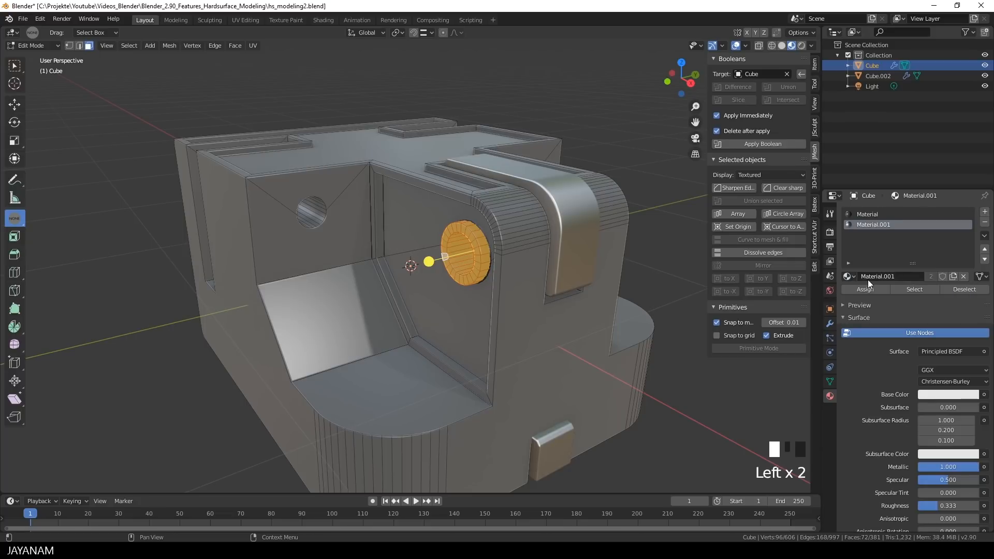
left_click(869, 288)
Step: Symmetrize the block's entire mesh from -Y to +Y and return to Object Mode
scroll(454, 291, "down", 4)
key("Tab")
mouse_move(526, 300)
middle_mouse_down()
mouse_move(545, 302)
mouse_move(534, 300)
middle_mouse_up()
key("Tab")
key("a")
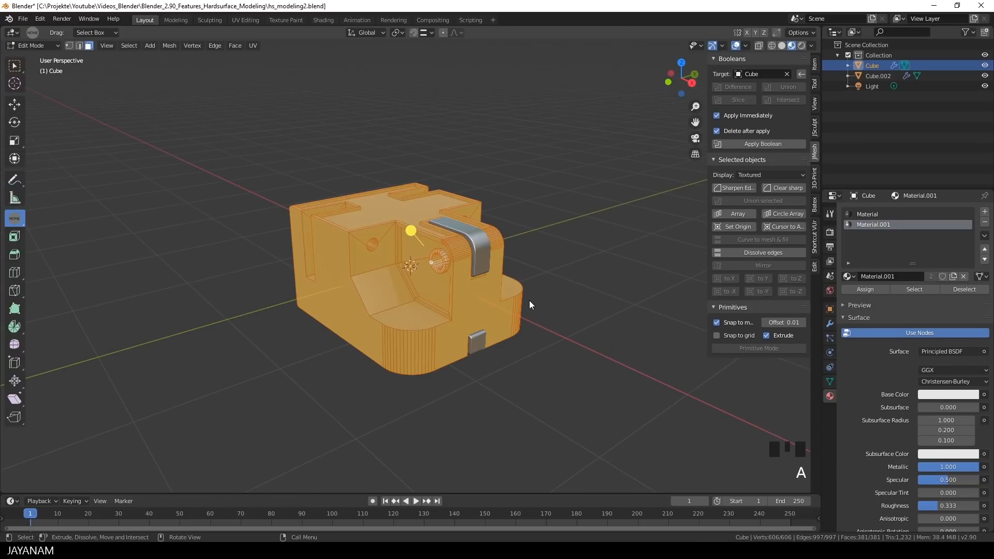
key("F3")
left_click(581, 318)
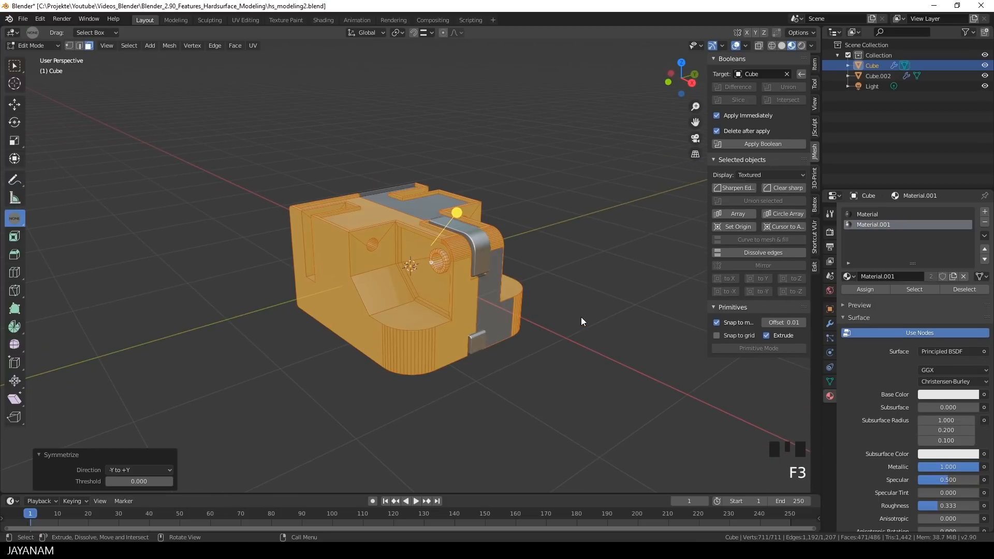
key("Tab")
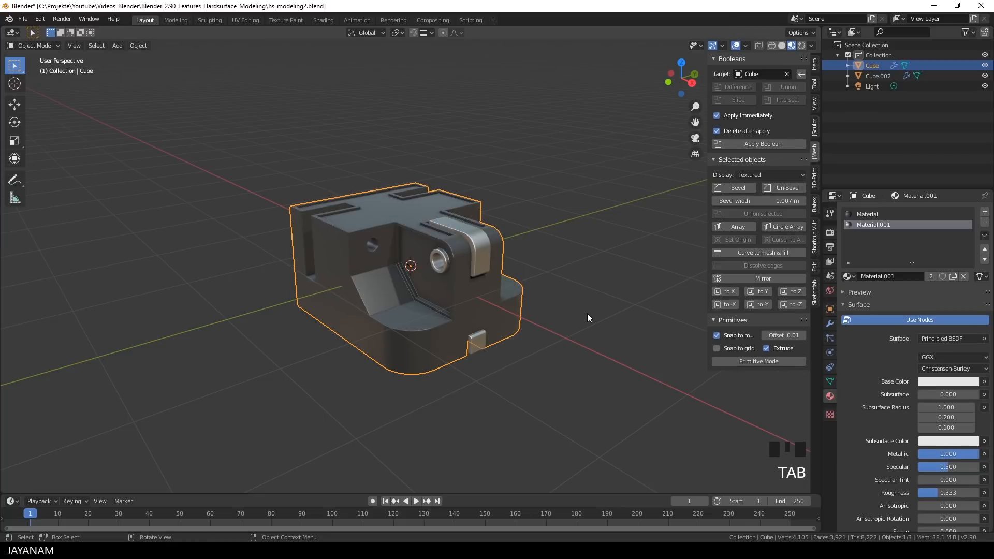
Step: Hide the viewport overlays and examine the block from the opposite side
middle_click_drag(595, 308, 594, 309)
left_click(728, 58)
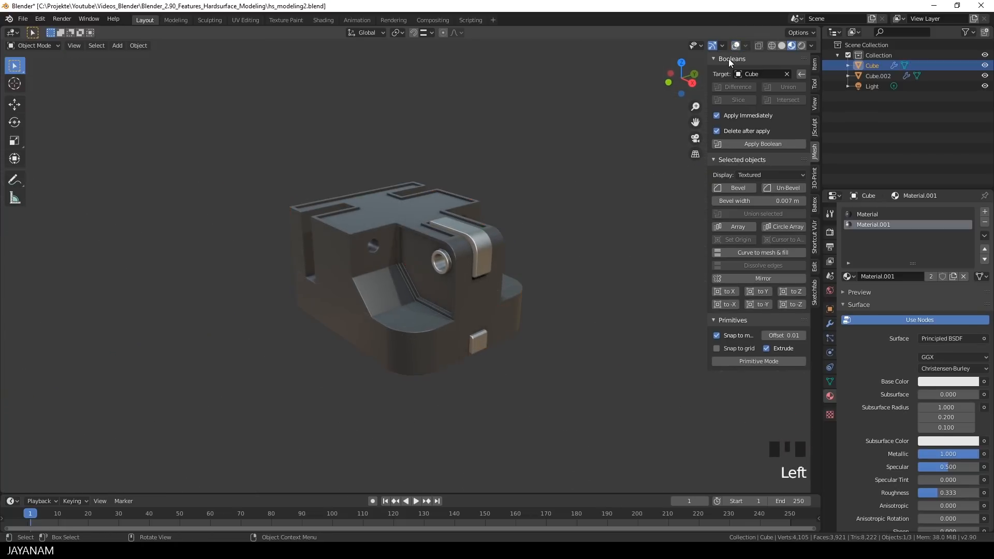
middle_click_drag(637, 228, 524, 224)
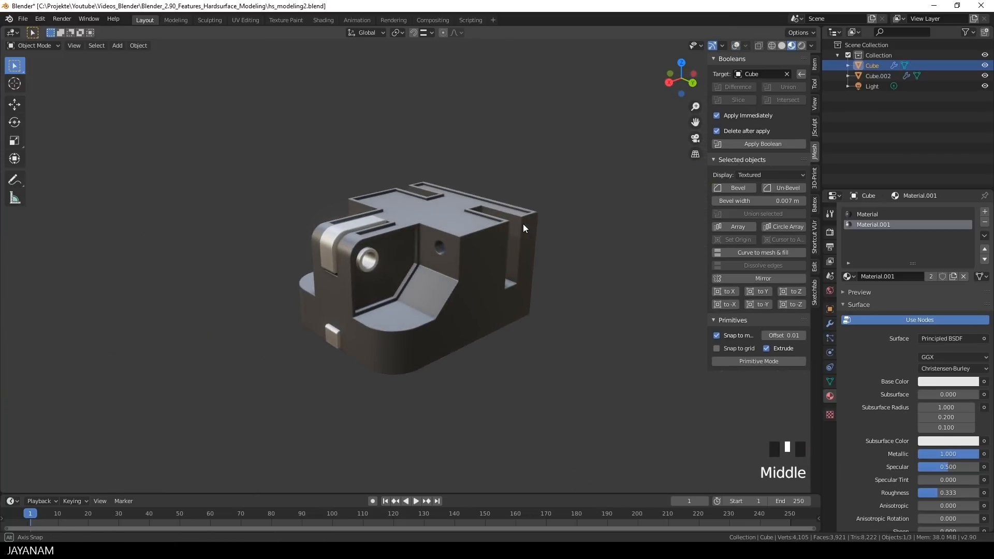